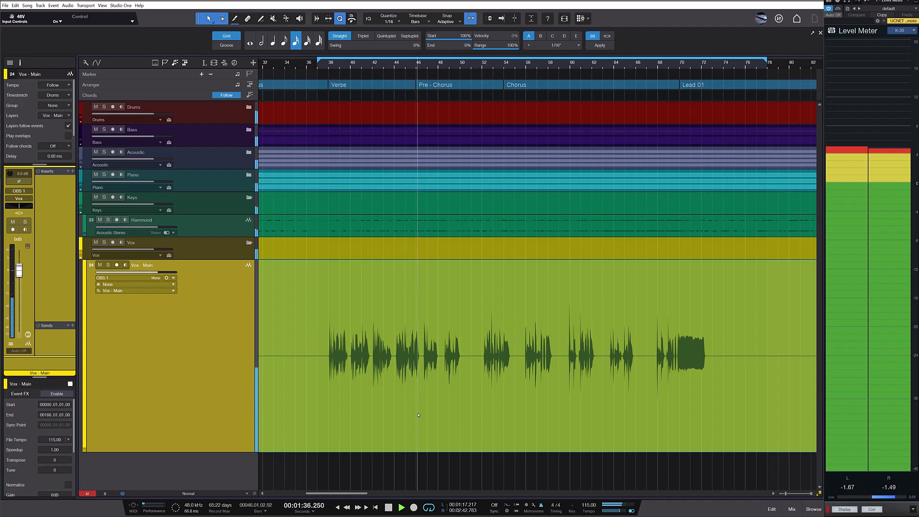
Stop playback, open the Vox - Main vocal event in Melodyne and solo its track
key(space)
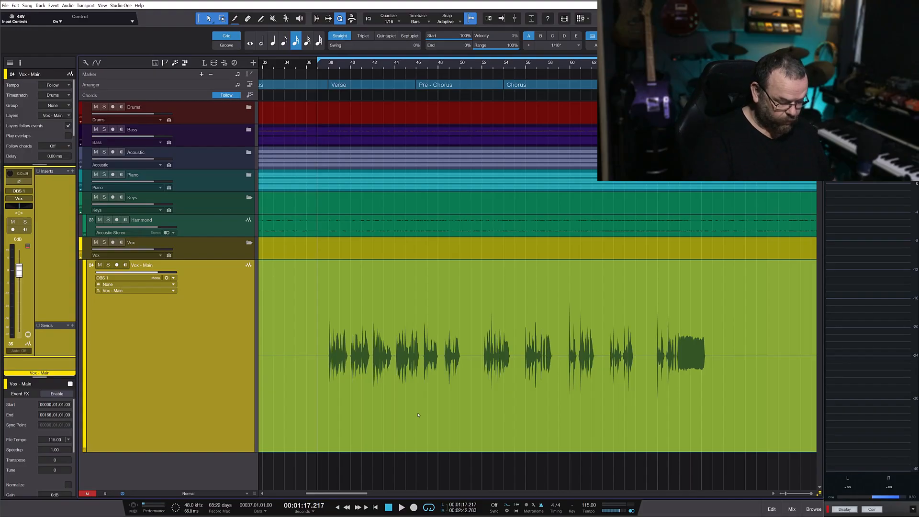
key(ctrl+m)
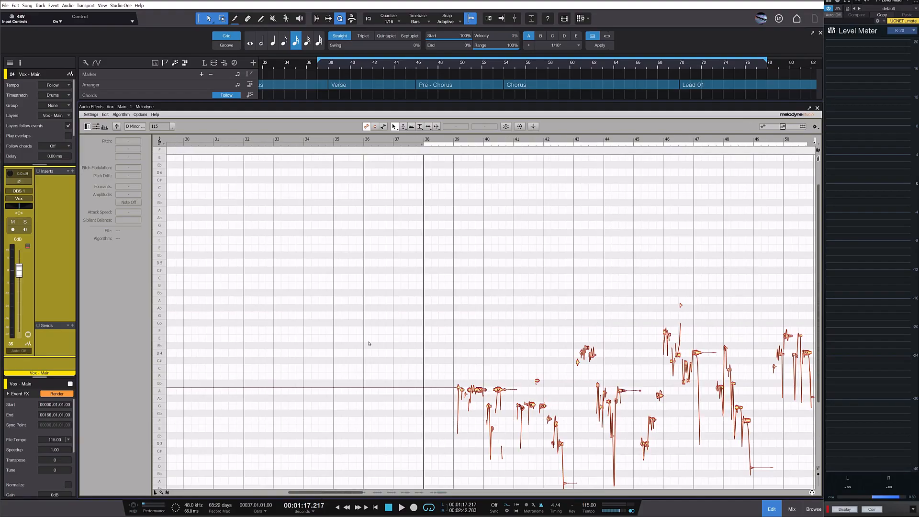
click(25, 222)
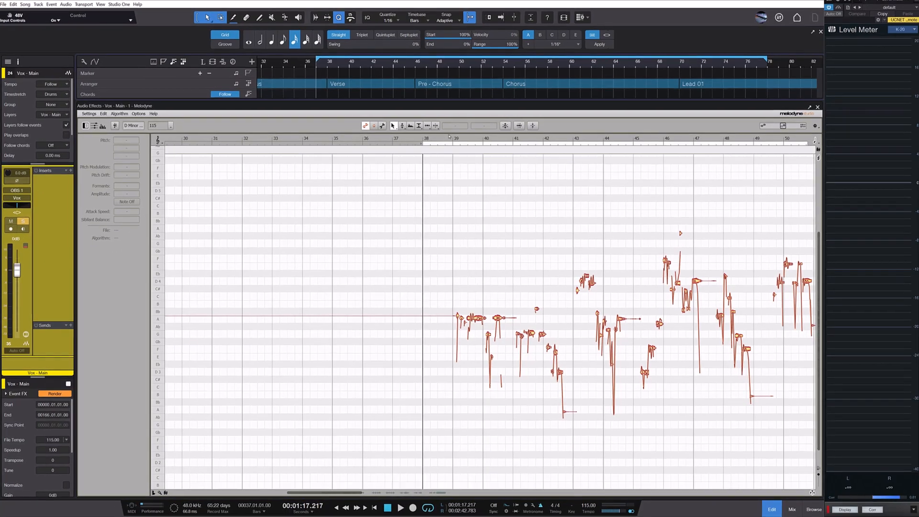
Play the soloed vocal from just before bar 39 and look over the detected notes that follow
click(449, 139)
key(space)
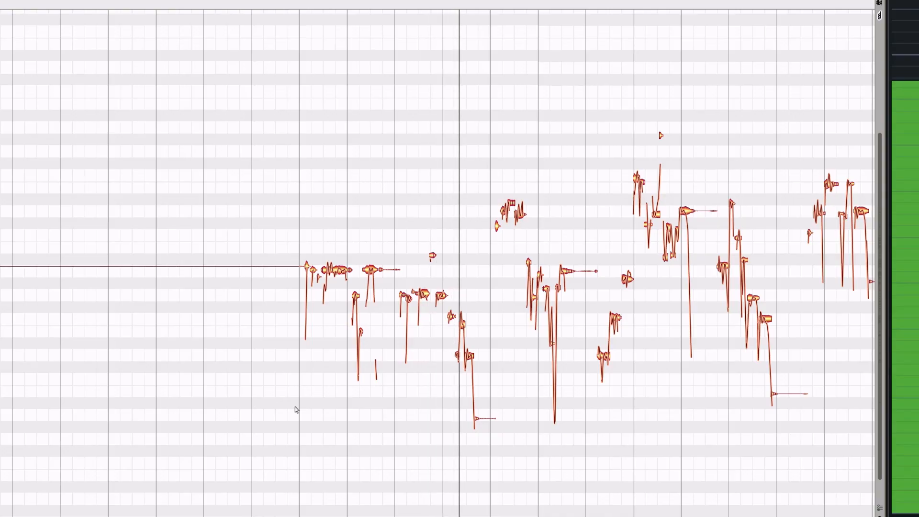
key(space)
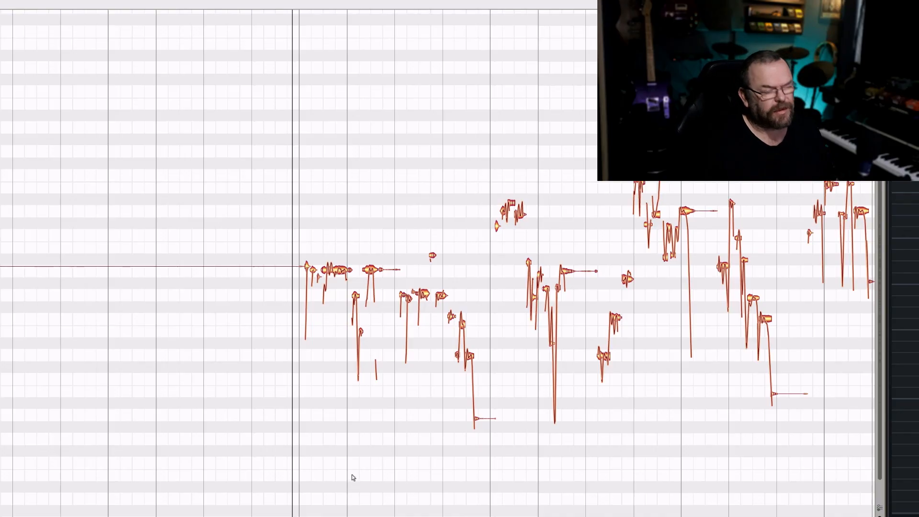
scroll(292, 480, right, 5)
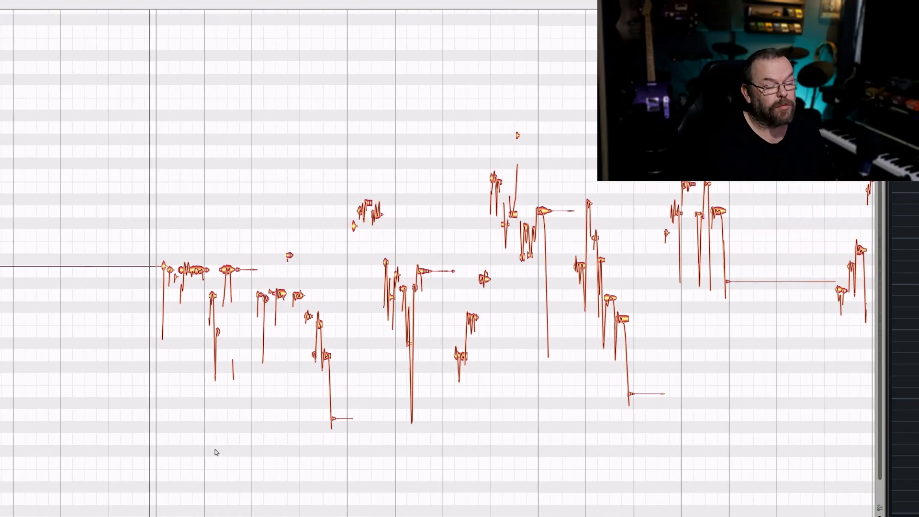
scroll(102, 461, right, 1)
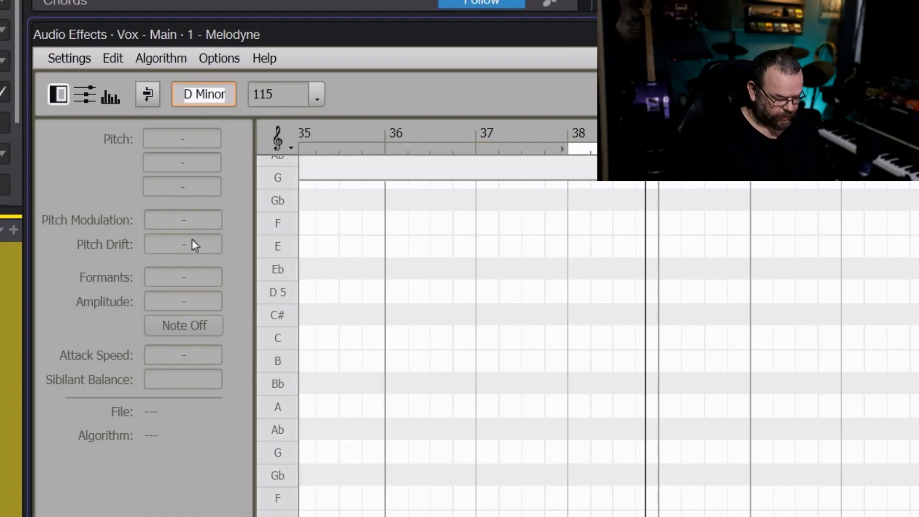
Try the G Blues scale in Melodyne, then set the scale to G Major
text(g Blues)
key(Return)
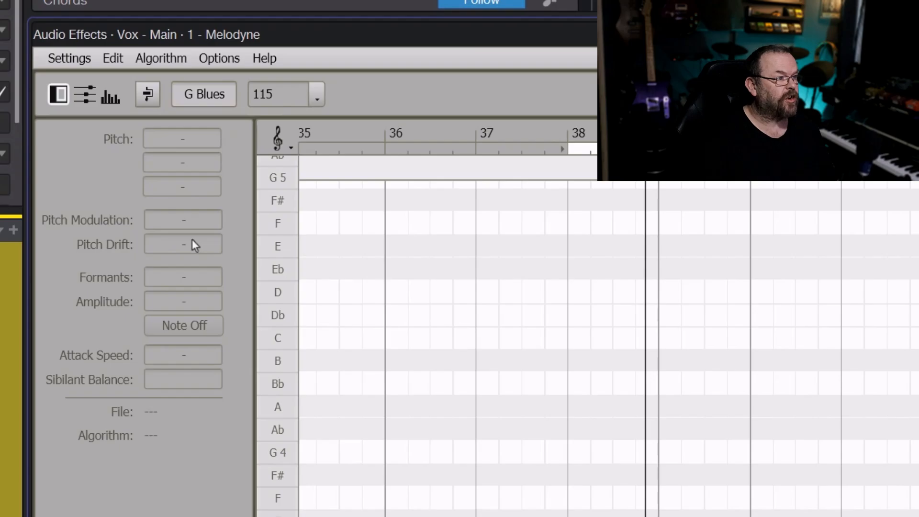
click(192, 102)
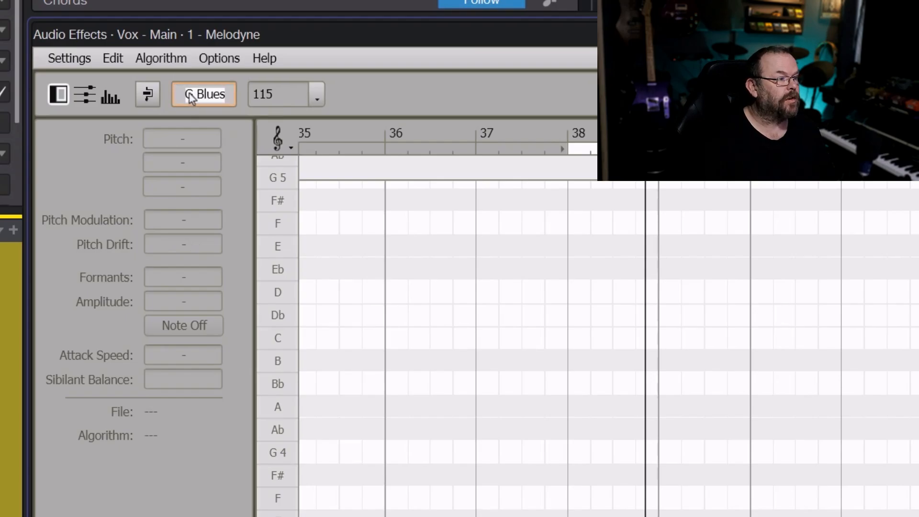
text(G Major)
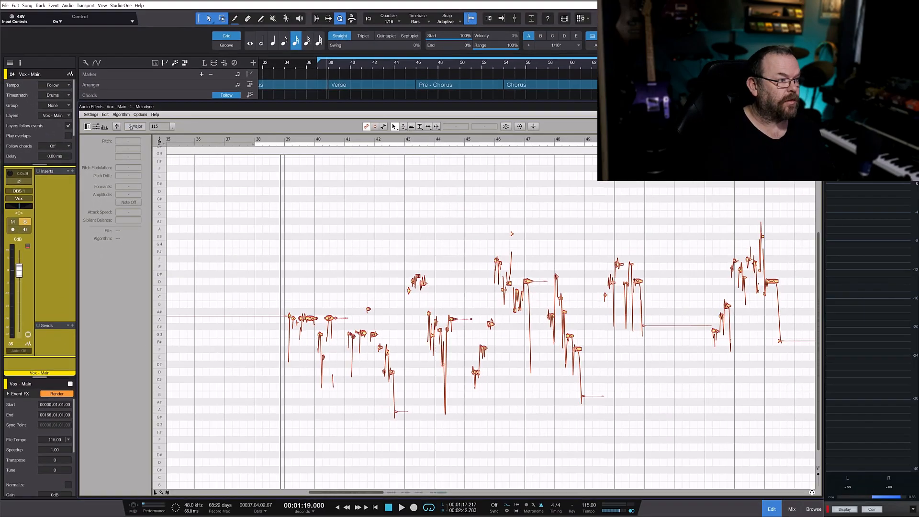
key(Return)
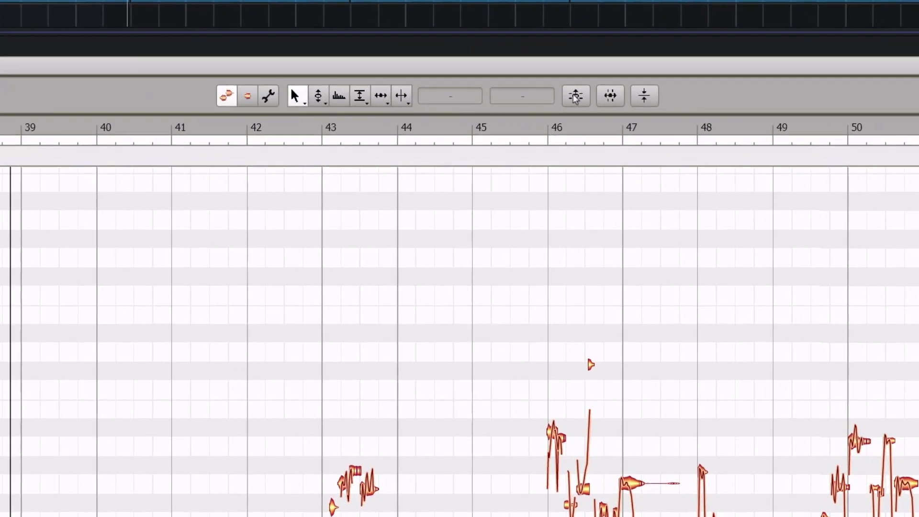
Preview the pitch correction macro with Pitch Center at 100%, return it to 0% and cancel
click(507, 127)
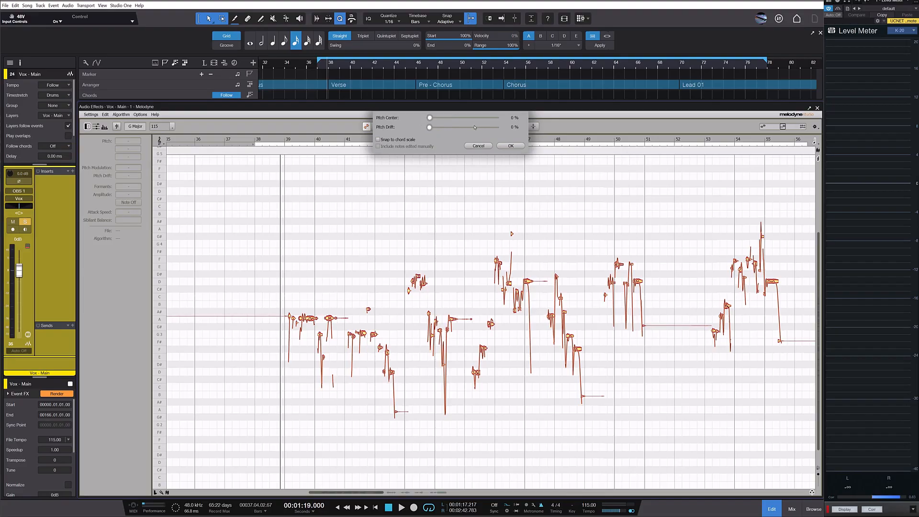
drag(429, 117, 496, 117)
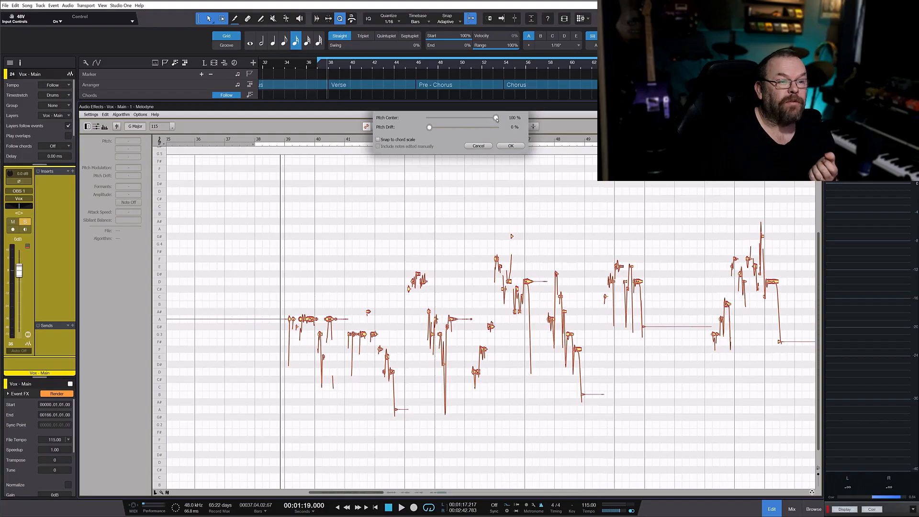
mouse_move(496, 118)
mouse_down()
mouse_move(431, 119)
mouse_move(496, 118)
mouse_up()
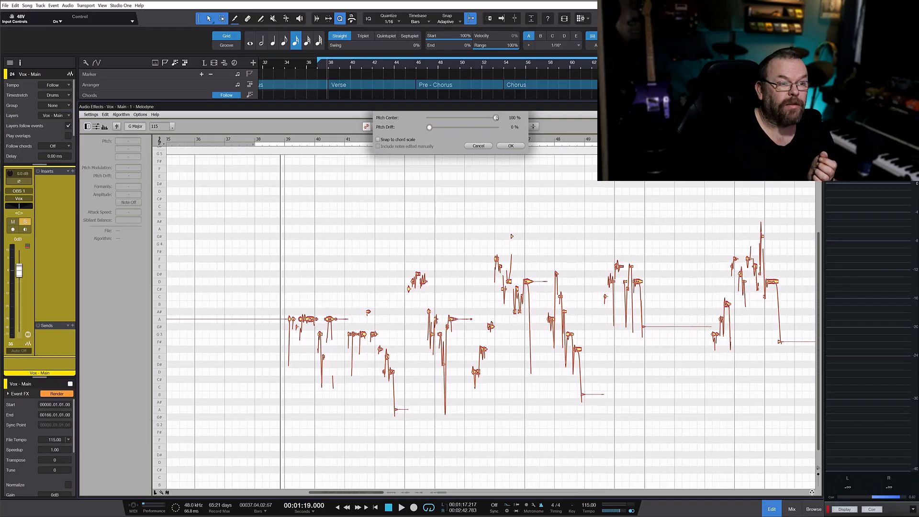
drag(496, 118, 420, 123)
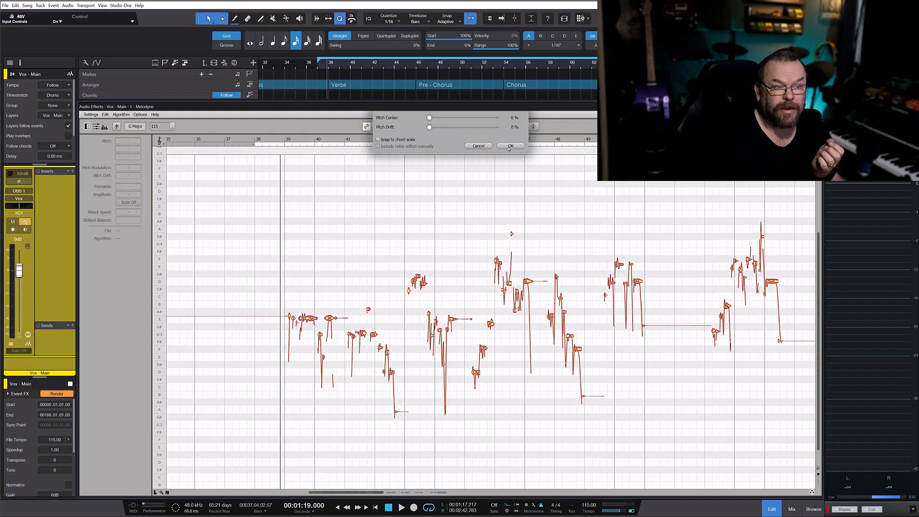
click(478, 146)
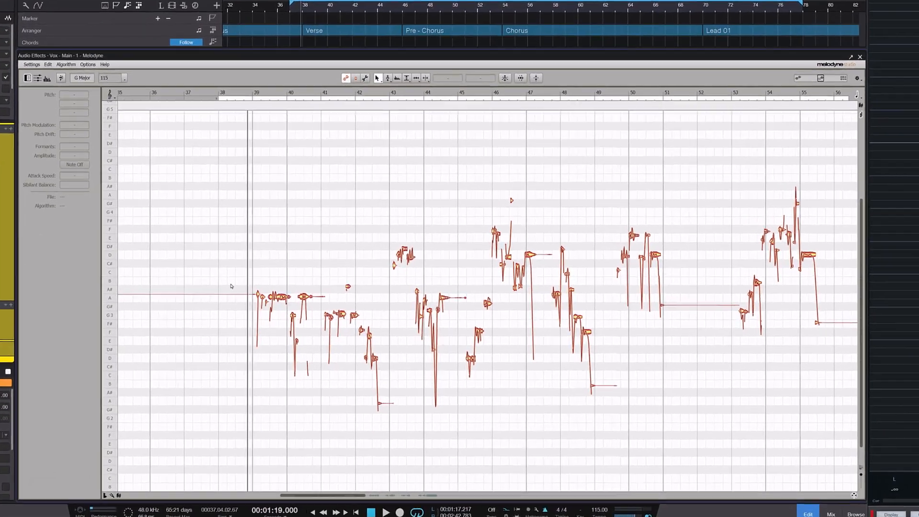
Audition the opening vocal phrase from bar 39 and lower the sustained A note in bar 40 slightly in pitch
key(space)
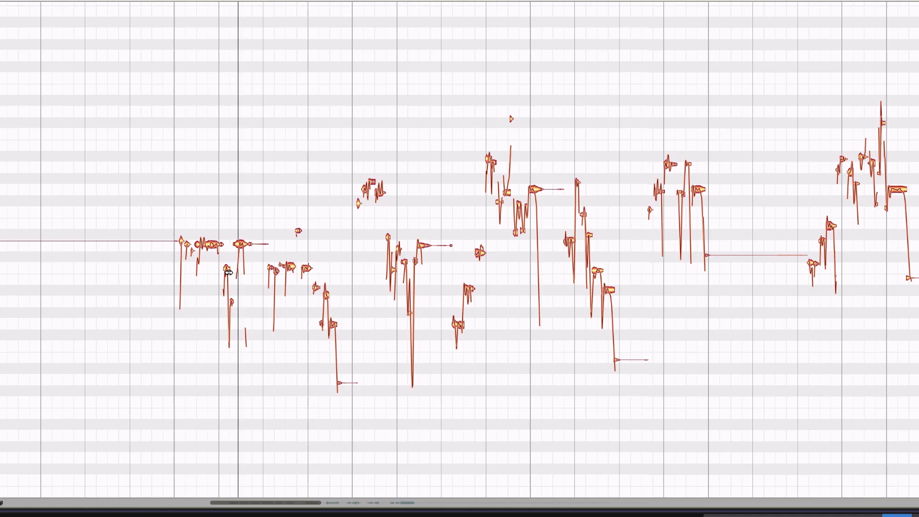
key(space)
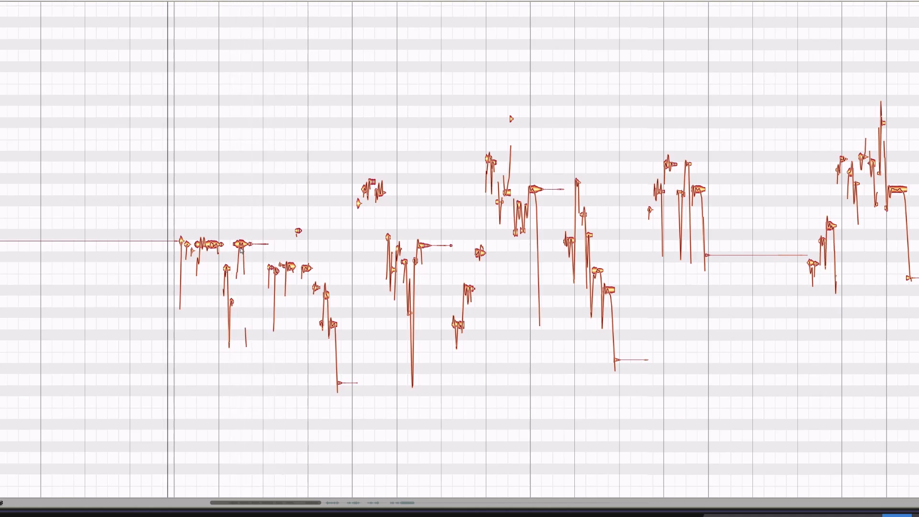
click(234, 1)
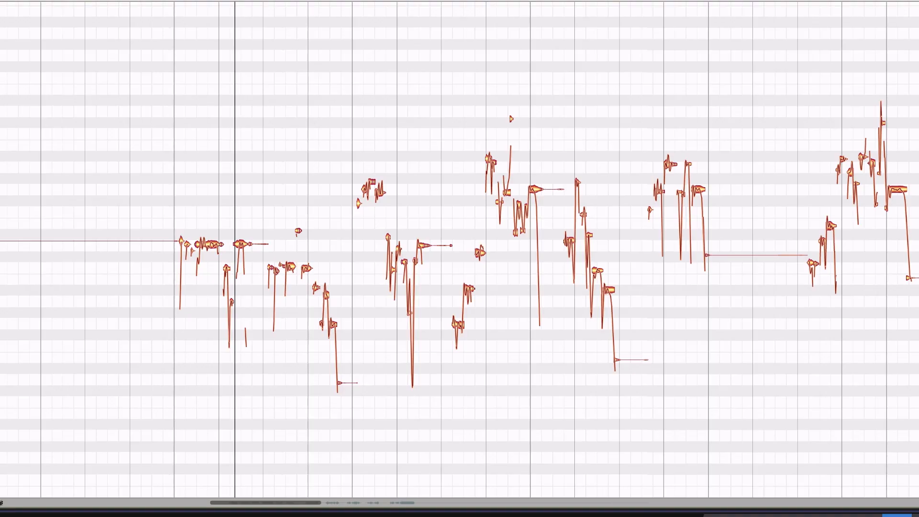
key(space)
key(space)
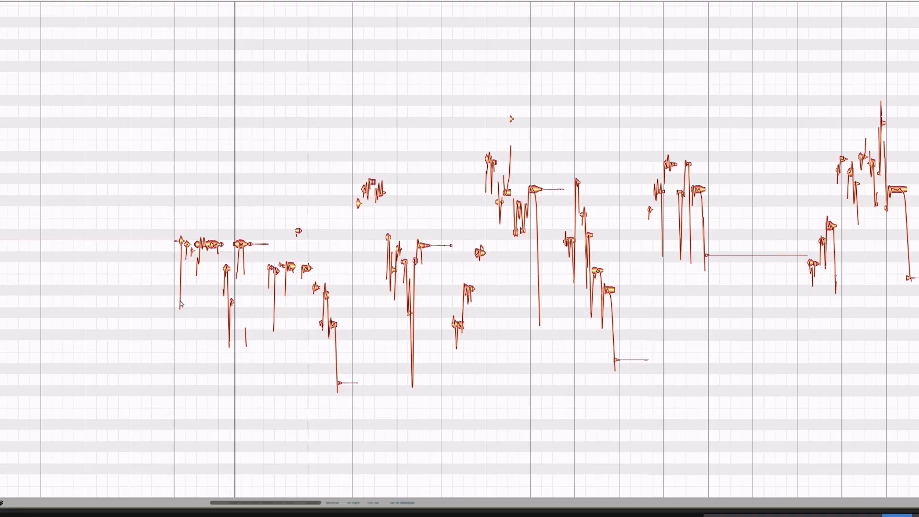
scroll(228, 259, up, 5)
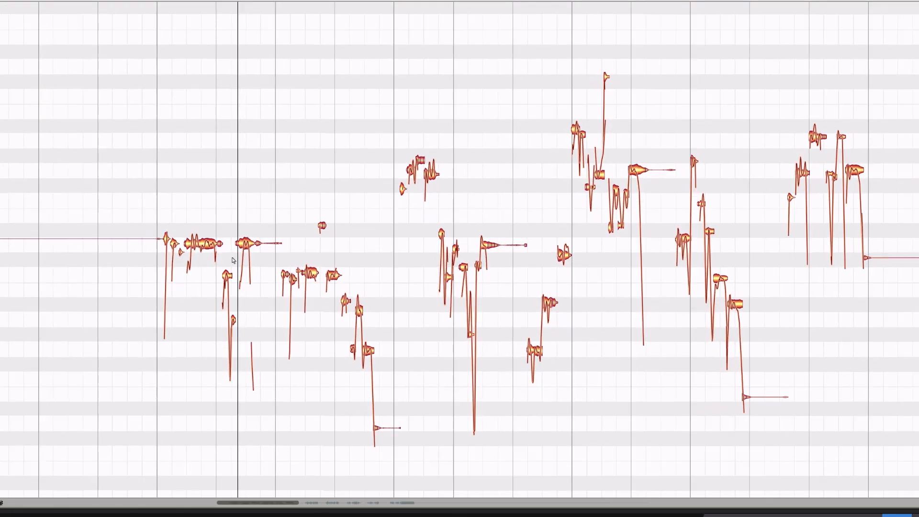
scroll(229, 260, up, 8)
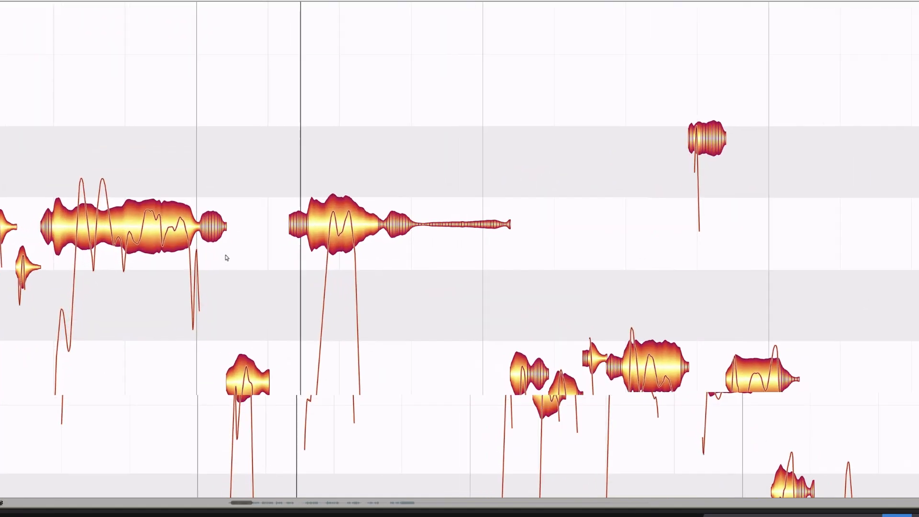
click(366, 234)
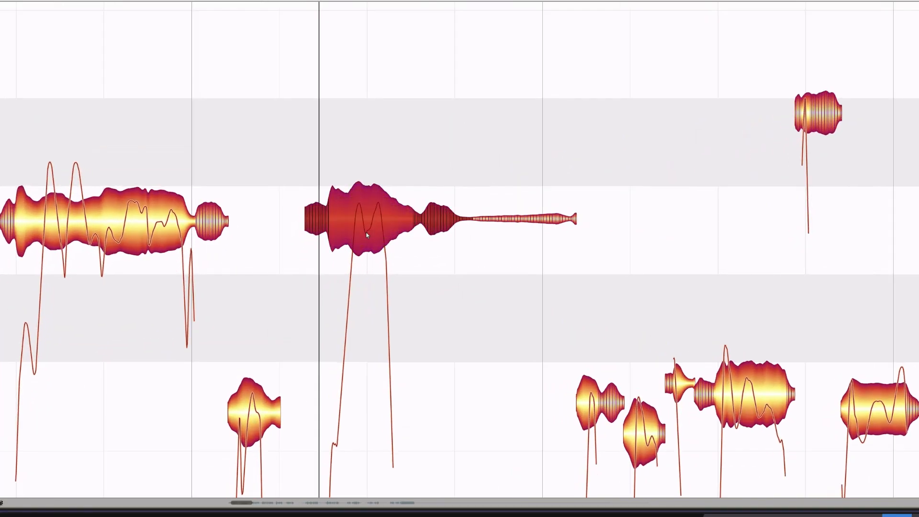
drag(366, 235, 371, 252)
scroll(372, 249, down, 8)
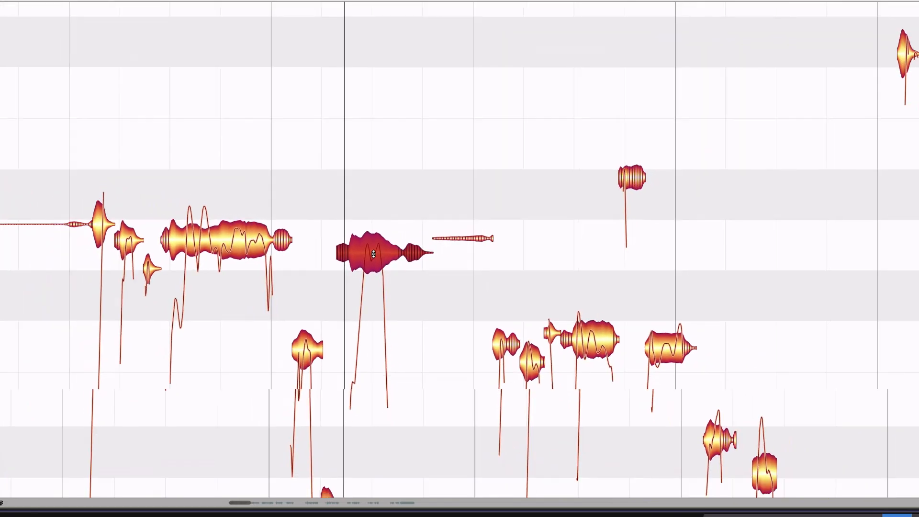
scroll(372, 249, down, 5)
scroll(277, 37, down, 2)
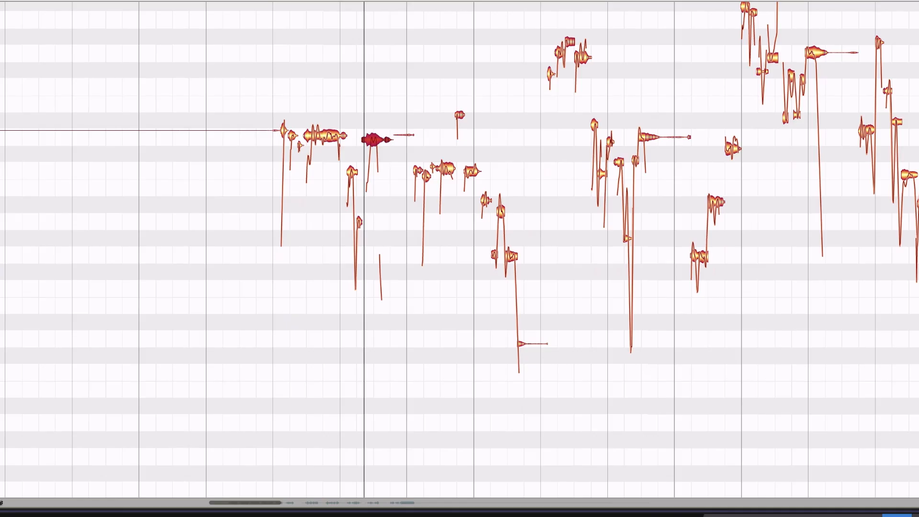
Lower the two longer G notes in the second half of bar 41 slightly and audition the vocal from bar 41
key(space)
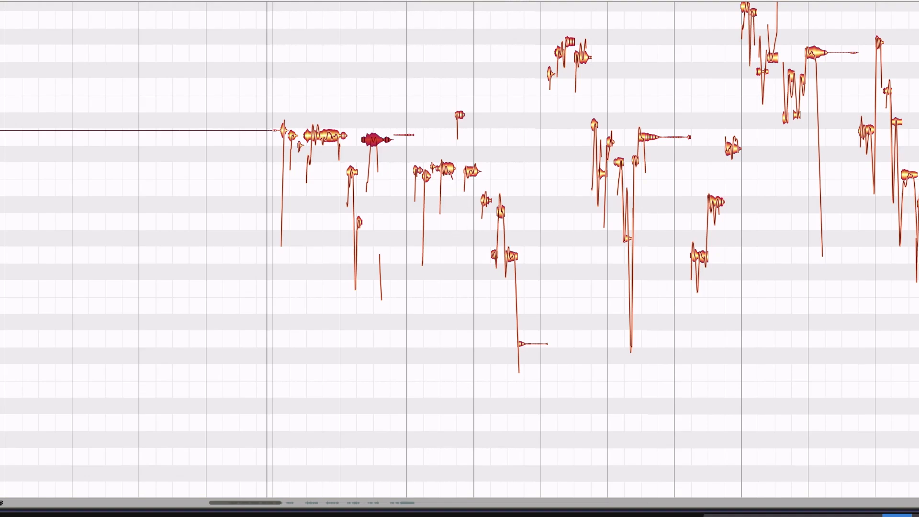
click(405, 1)
key(space)
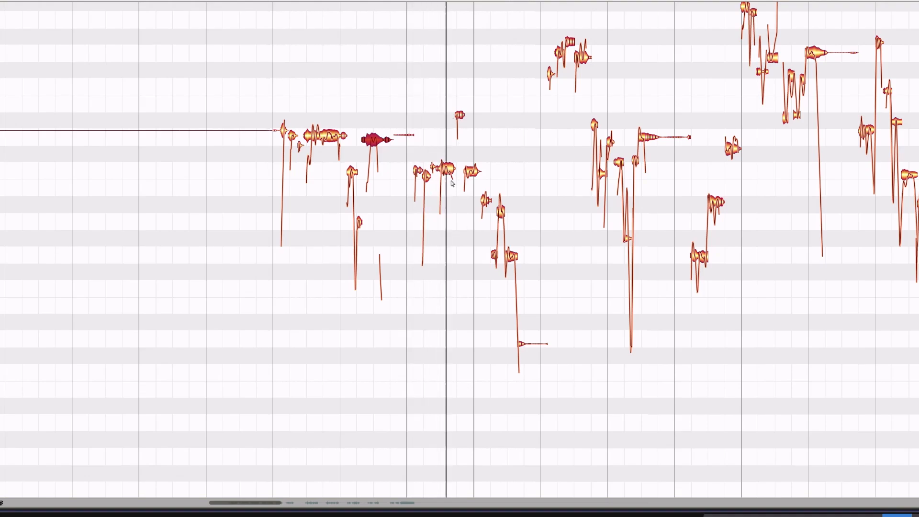
key(space)
drag(450, 175, 450, 191)
key(space)
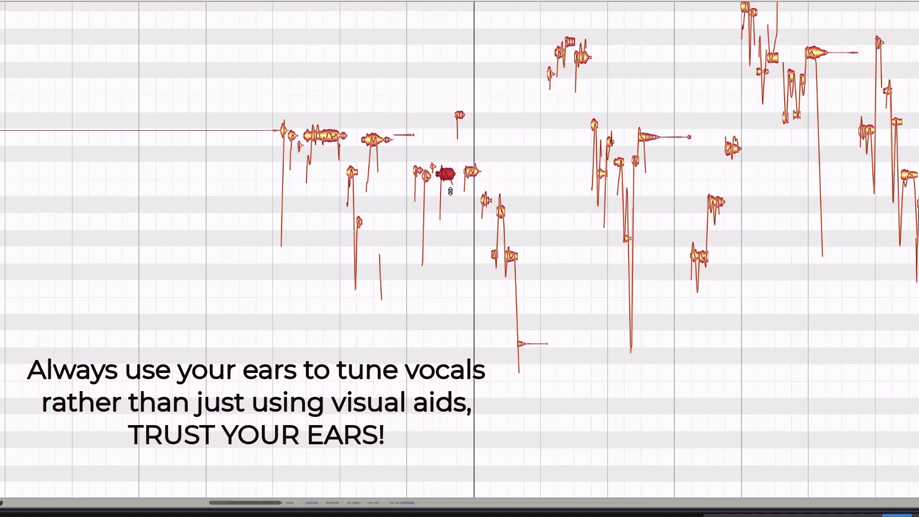
key(space)
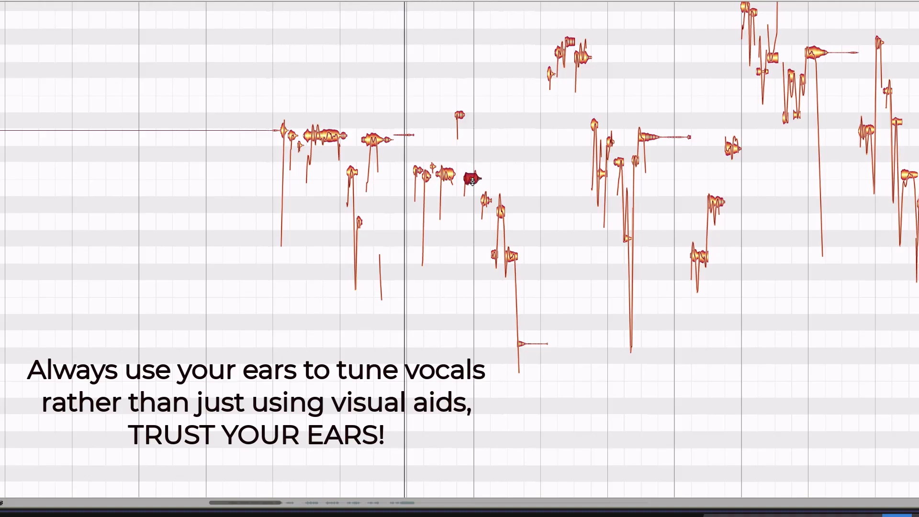
key(space)
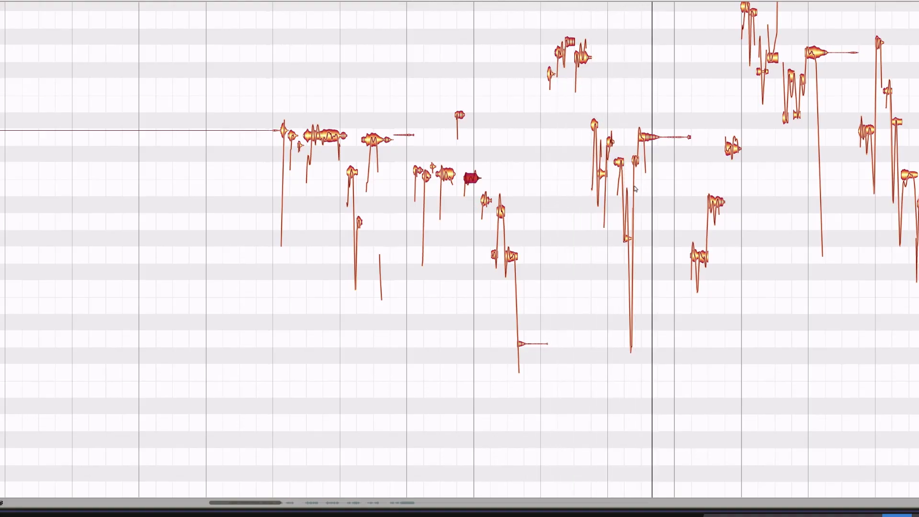
key(space)
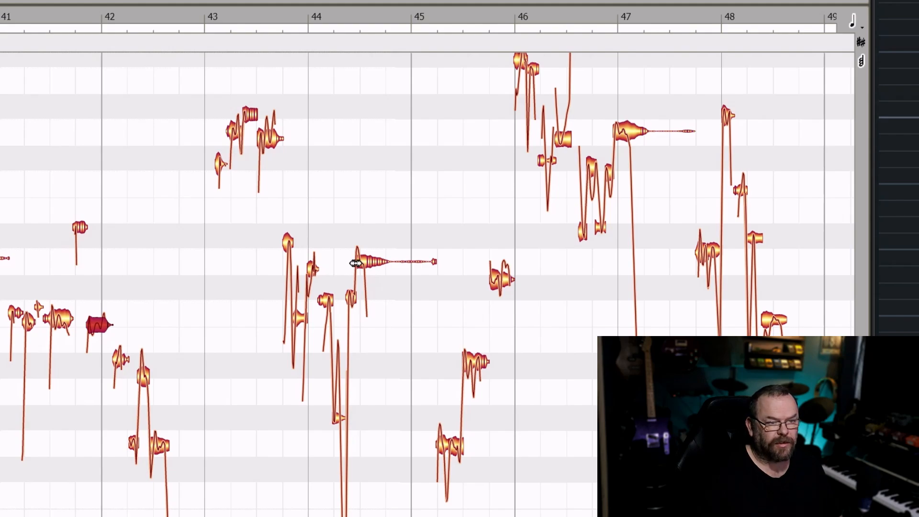
Raise the sustained A note in bar 44 to C and the short note just before it to A, auditioning the phrase
drag(369, 269, 383, 187)
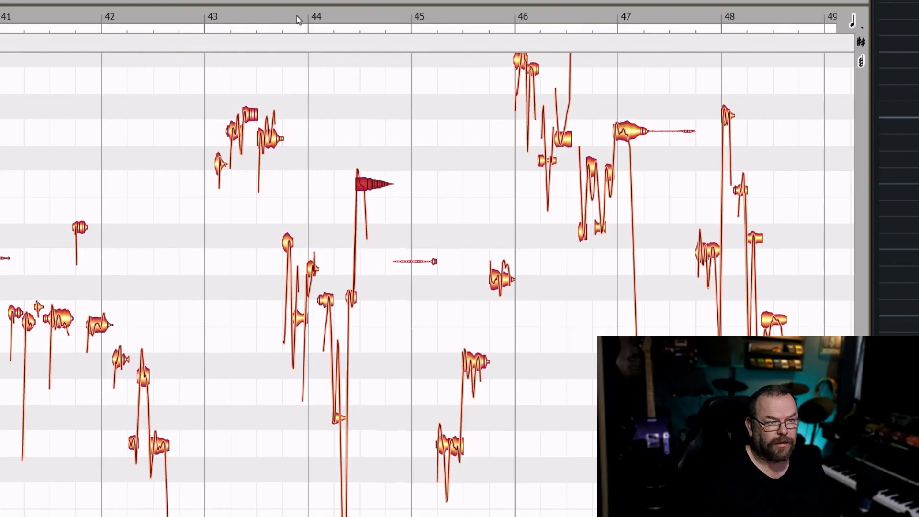
key(space)
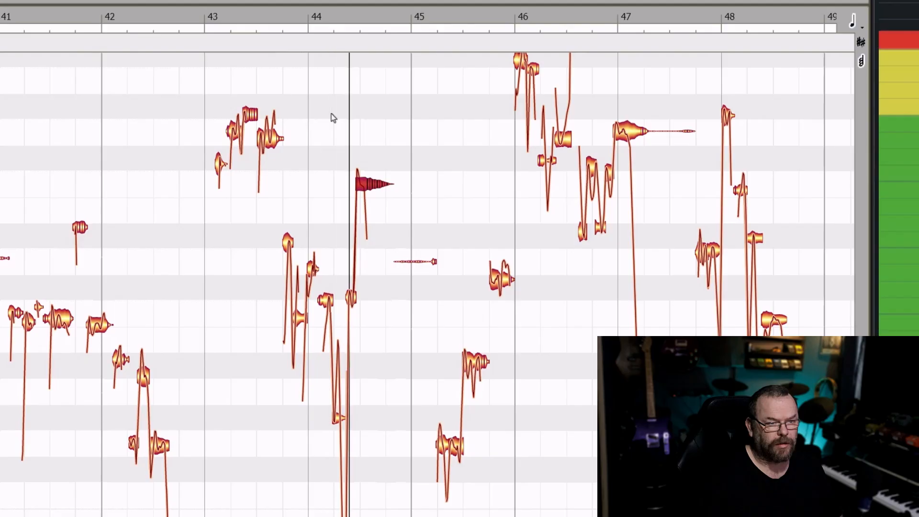
key(space)
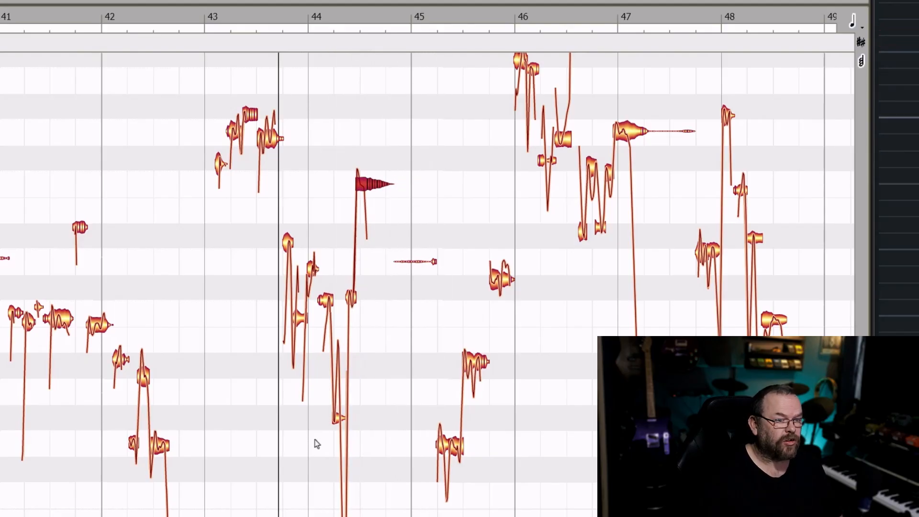
drag(352, 306, 353, 266)
key(space)
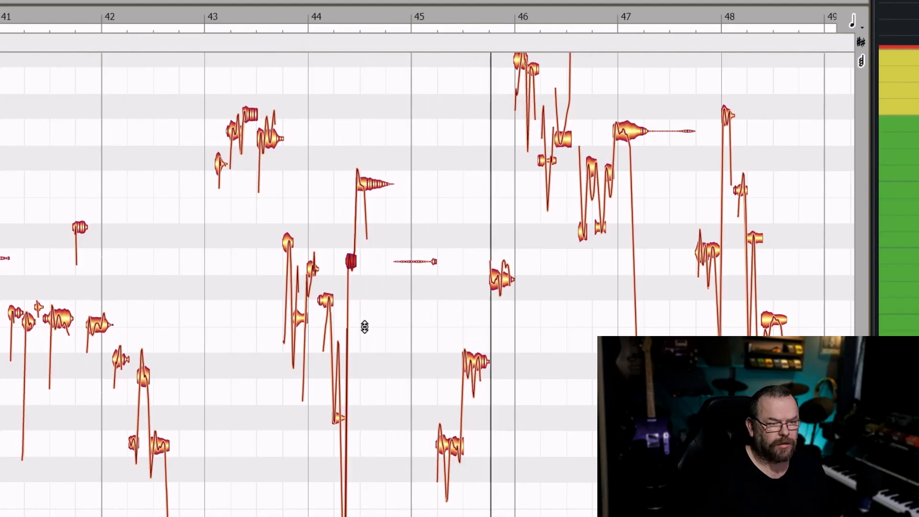
Audition the vocal phrase from bar 43 and again from bar 45 up to bar 46
scroll(470, 344, up, 3)
key(space)
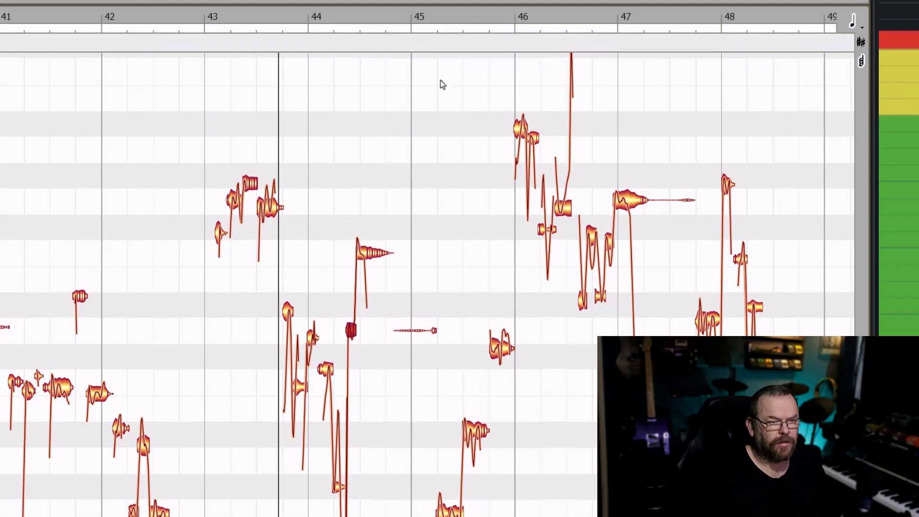
click(449, 18)
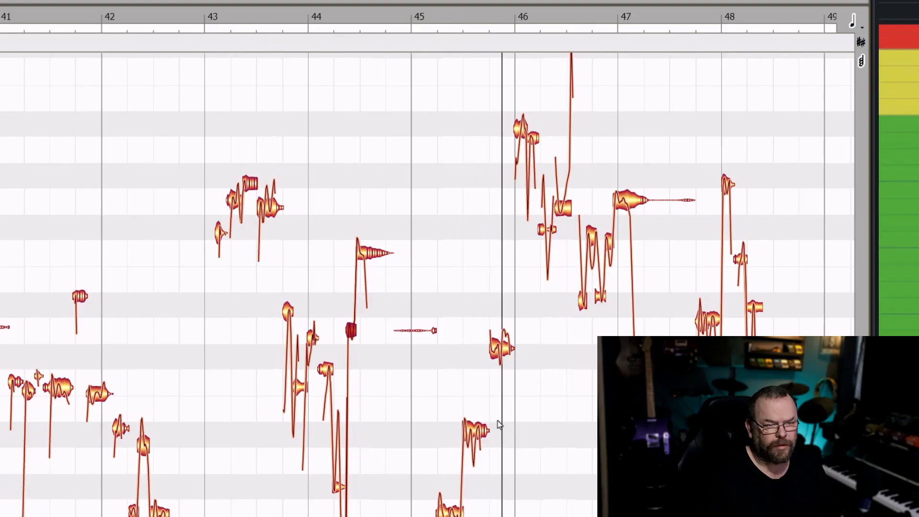
key(space)
Split the G# note just before bar 46 at its narrow middle, lower its first part slightly, and start playback ahead of it
scroll(521, 372, up, 2)
scroll(528, 367, up, 5)
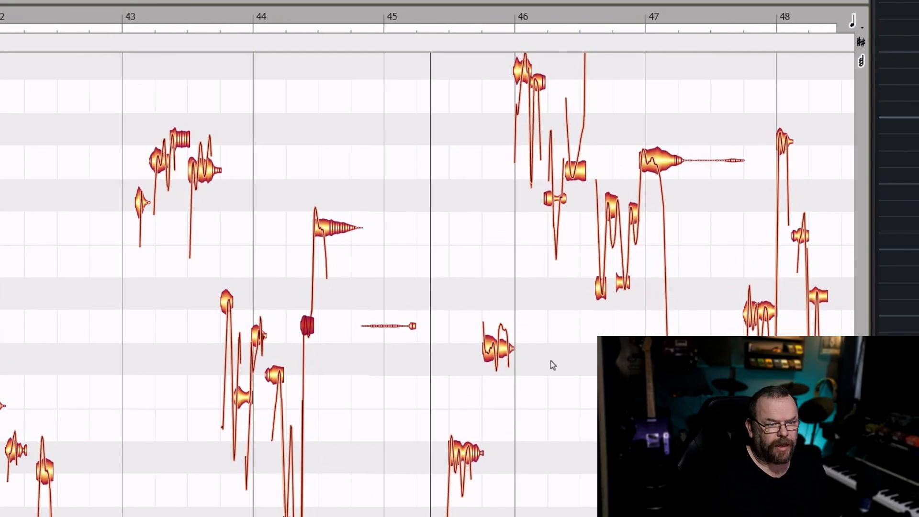
scroll(546, 356, up, 5)
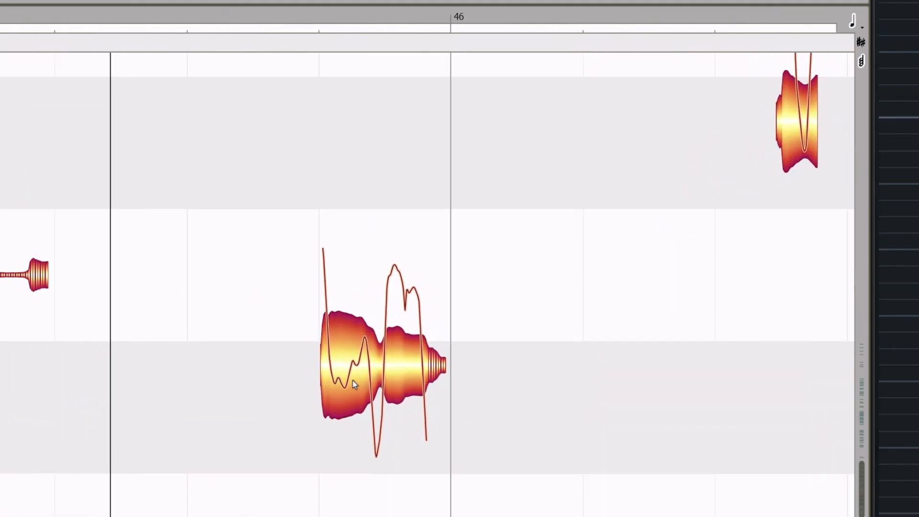
click(354, 384)
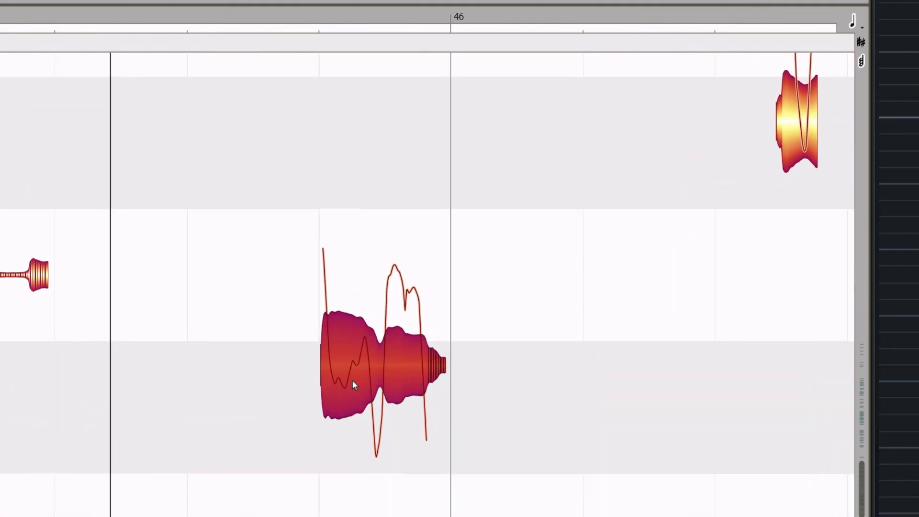
double_click(379, 307)
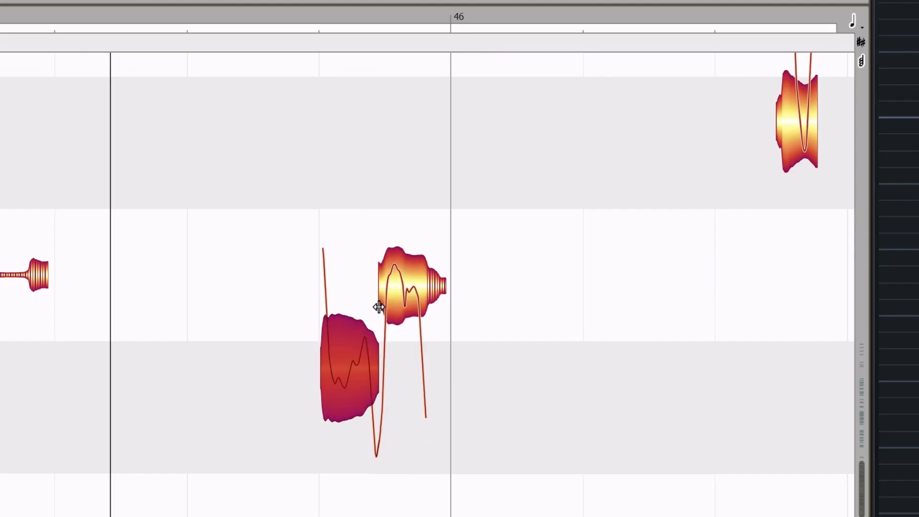
drag(346, 379, 347, 391)
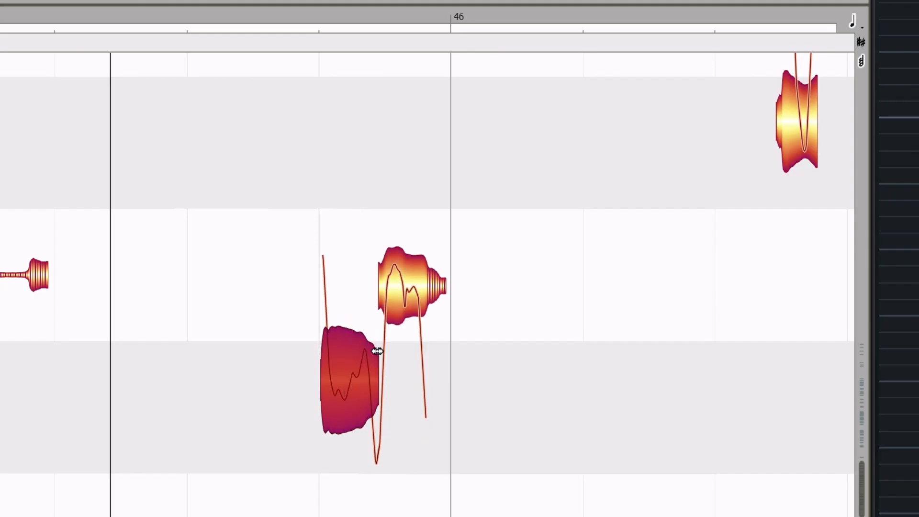
click(229, 29)
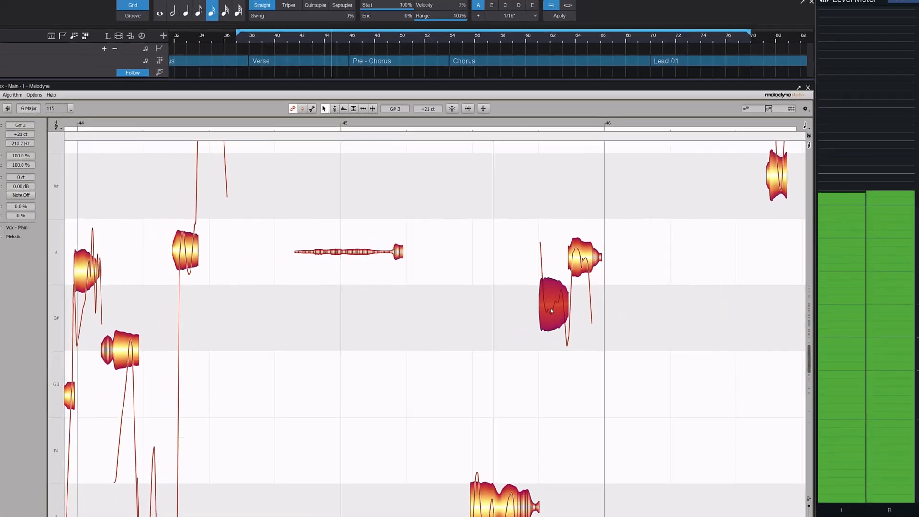
Try the first part of the split note at F#3 and the second part at A#3, and audition the result
drag(552, 311, 551, 453)
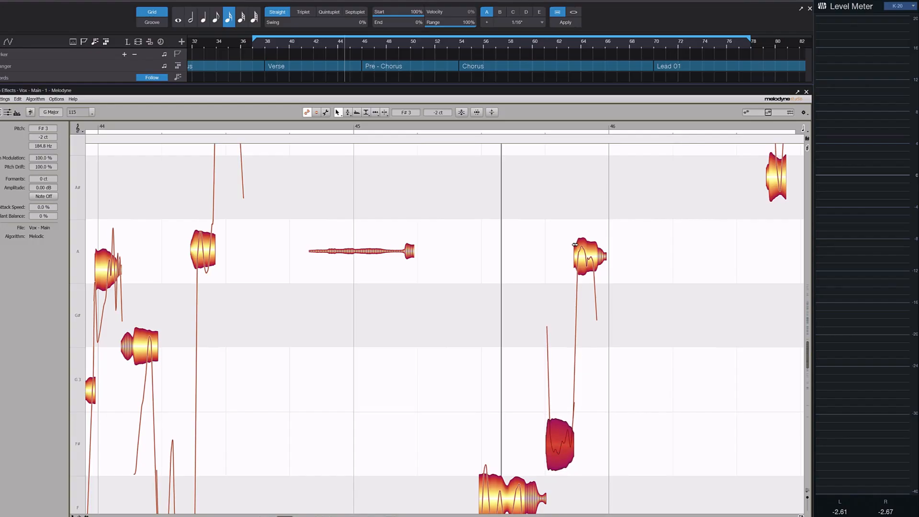
drag(586, 261, 593, 180)
key(space)
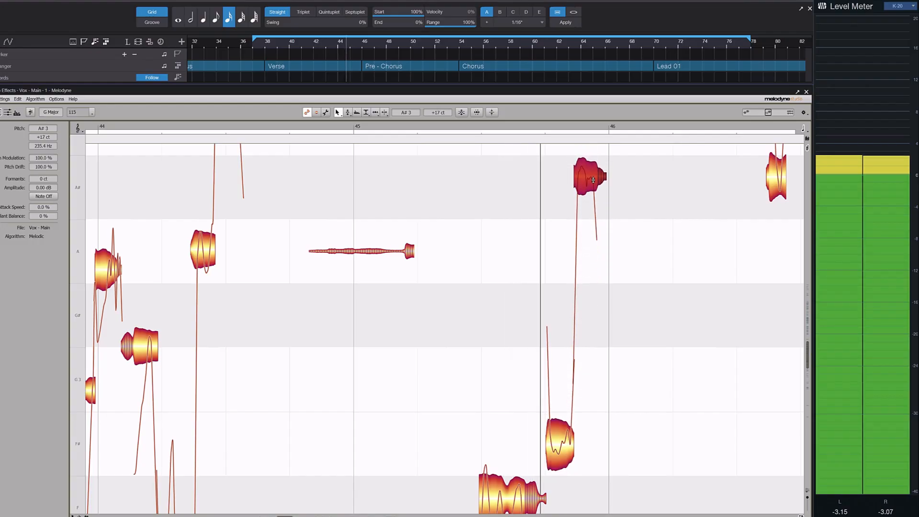
Place the first part of the split note on G3 and the second part on A3, auditioning after each change
drag(568, 443, 568, 386)
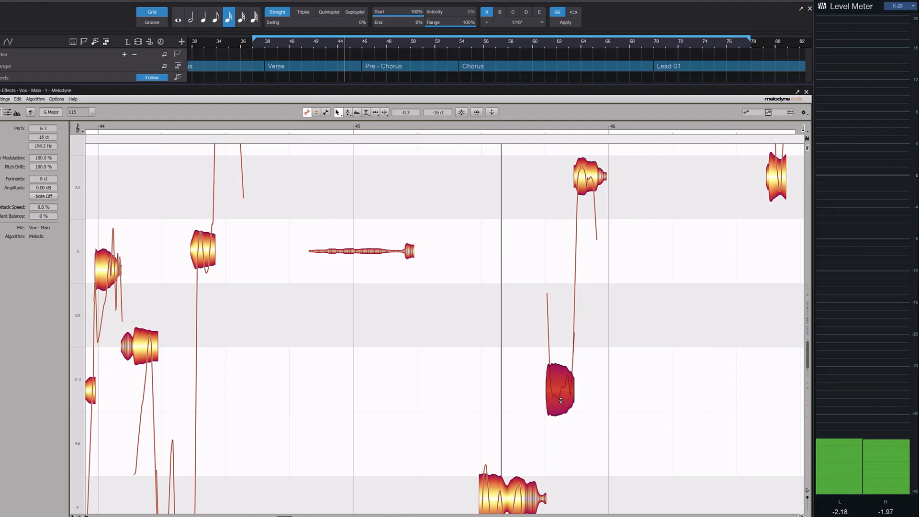
key(space)
drag(597, 180, 597, 259)
key(space)
Listen onward from bar 46 through bar 48, following the vocal notes in a wider view
scroll(596, 312, down, 3)
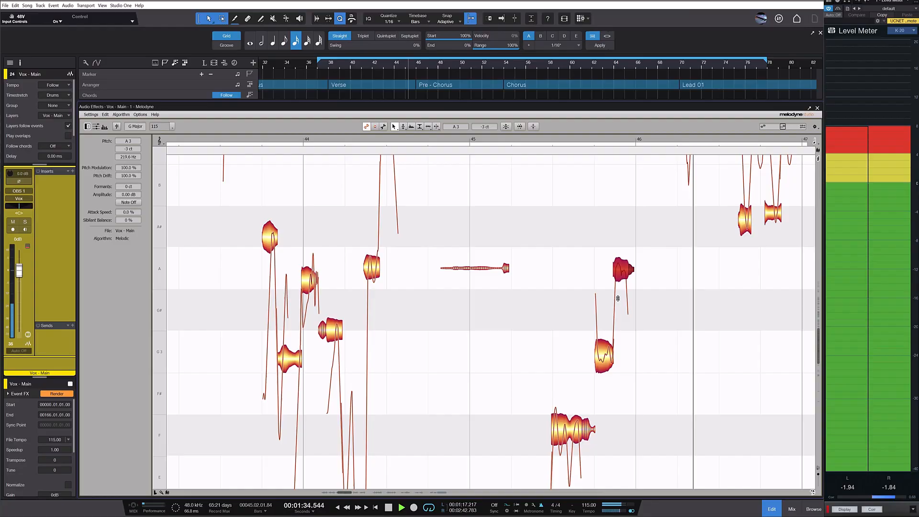
scroll(618, 298, down, 5)
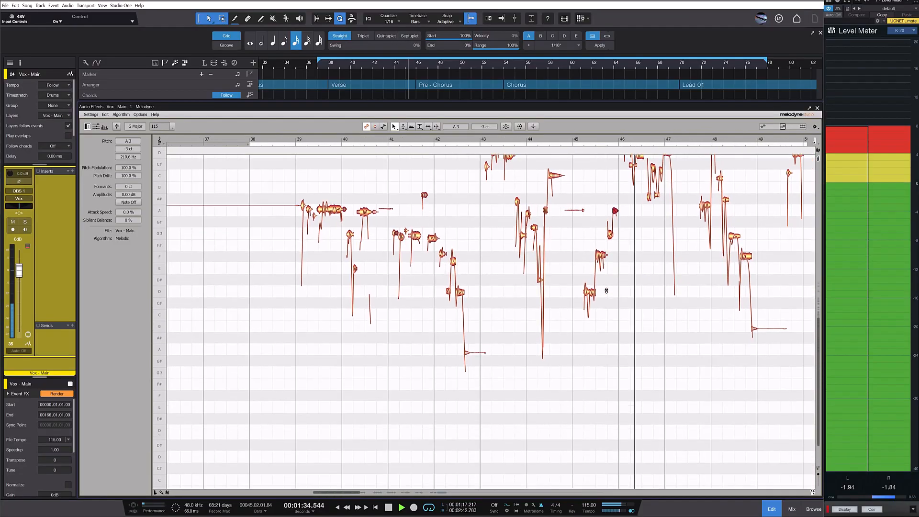
scroll(602, 289, up, 4)
scroll(601, 282, right, 6)
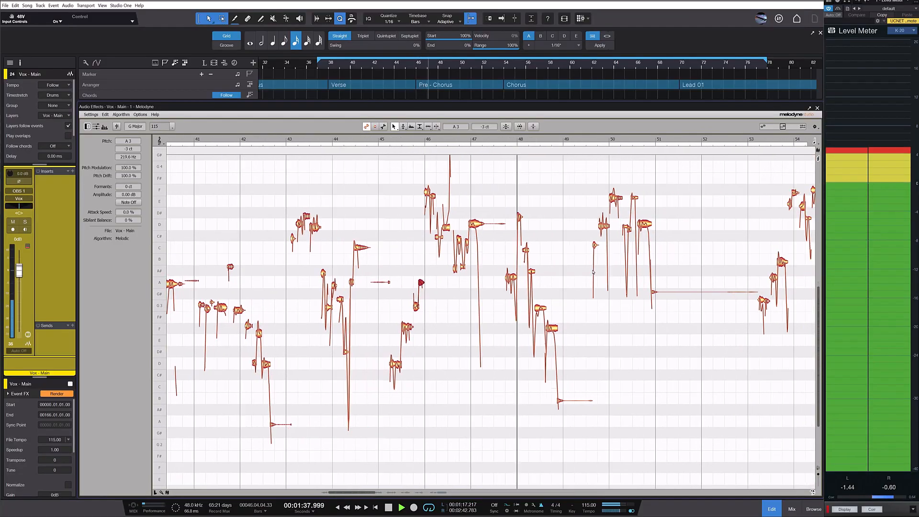
scroll(556, 268, down, 1)
scroll(531, 265, down, 3)
scroll(479, 263, up, 2)
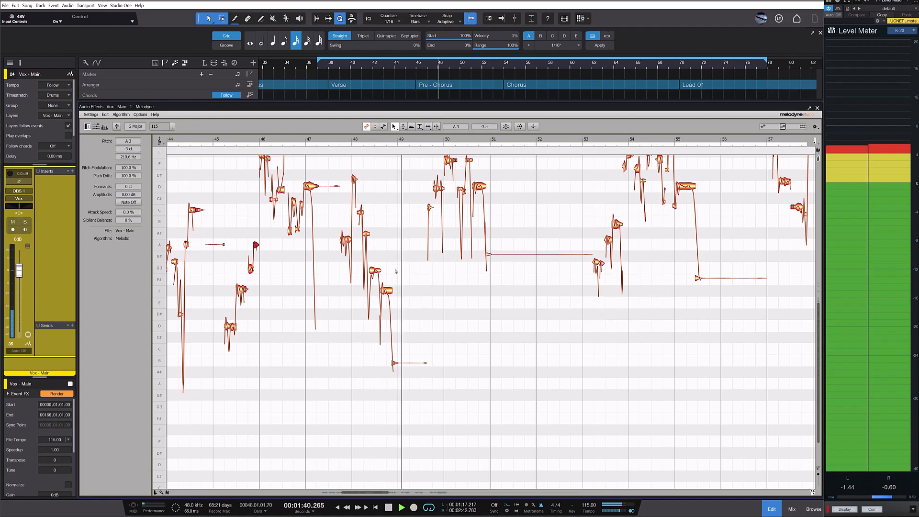
key(space)
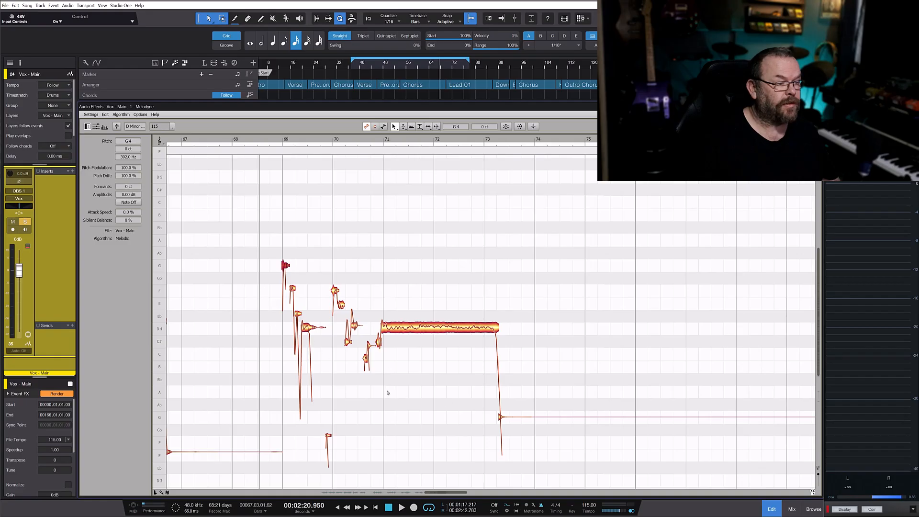
Audition the phrase from bar 68 into bar 70, and again from just before bar 70
key(space)
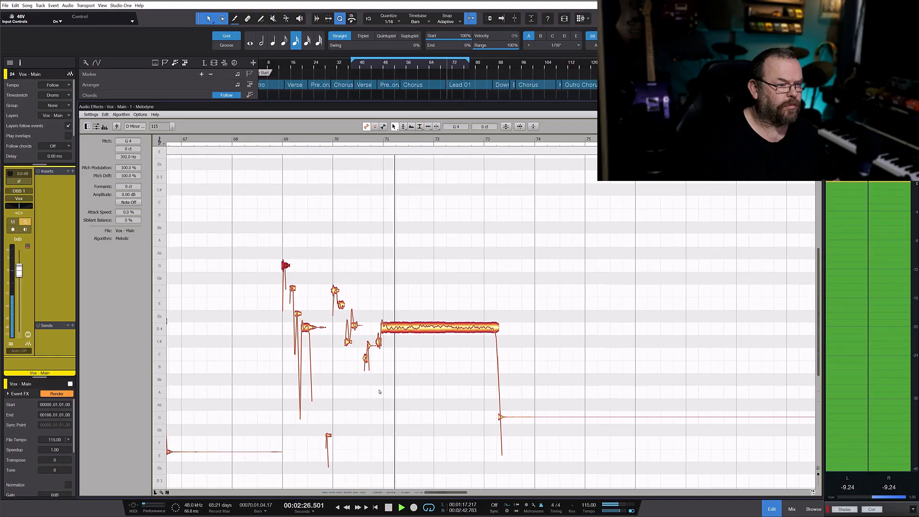
key(space)
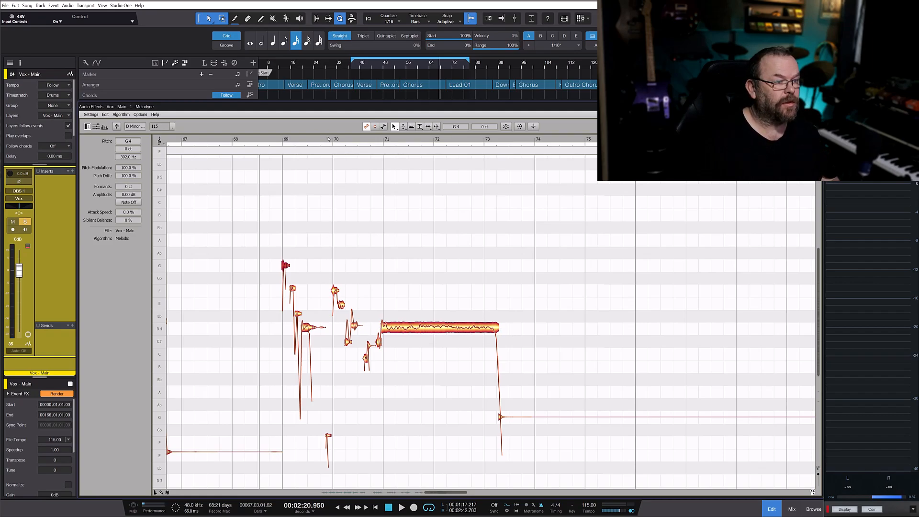
click(328, 139)
scroll(386, 342, up, 5)
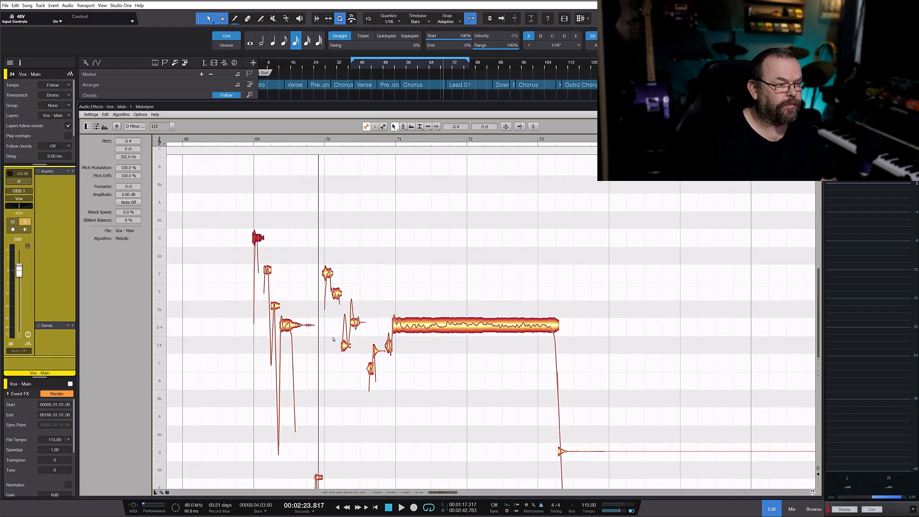
scroll(333, 340, up, 4)
key(space)
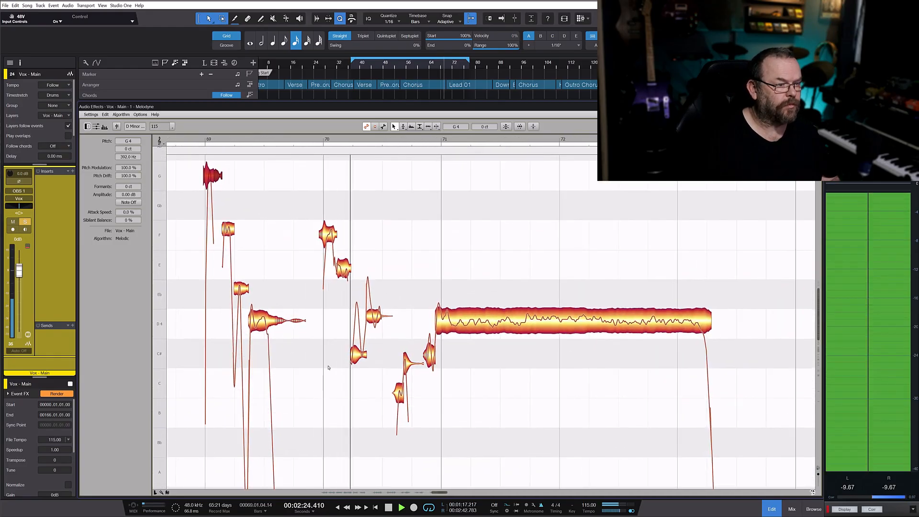
key(space)
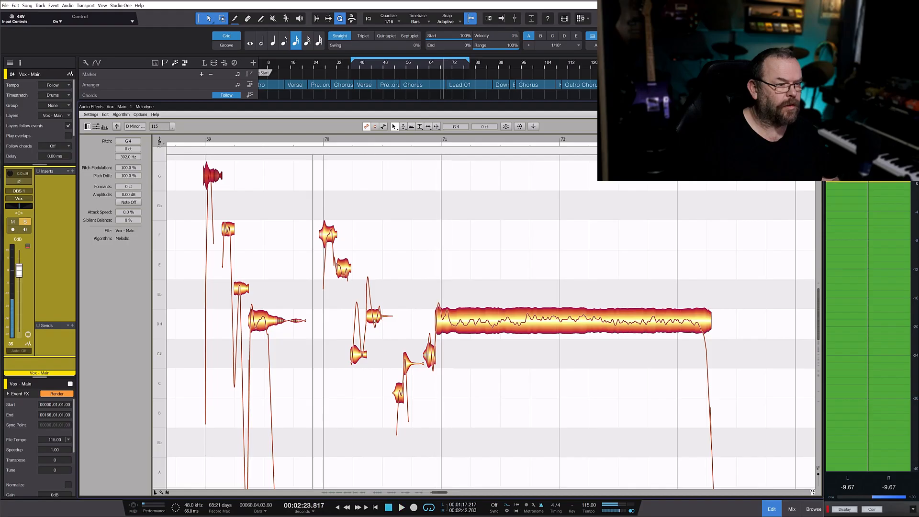
Set the amplitude of the short D4 note in bar 70 to +5.00 dB and audition the phrase
click(374, 323)
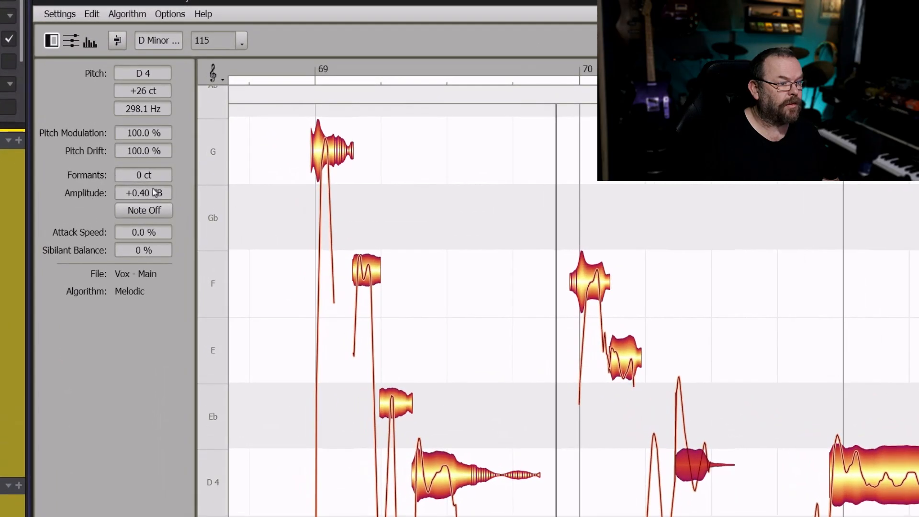
drag(157, 157, 157, 154)
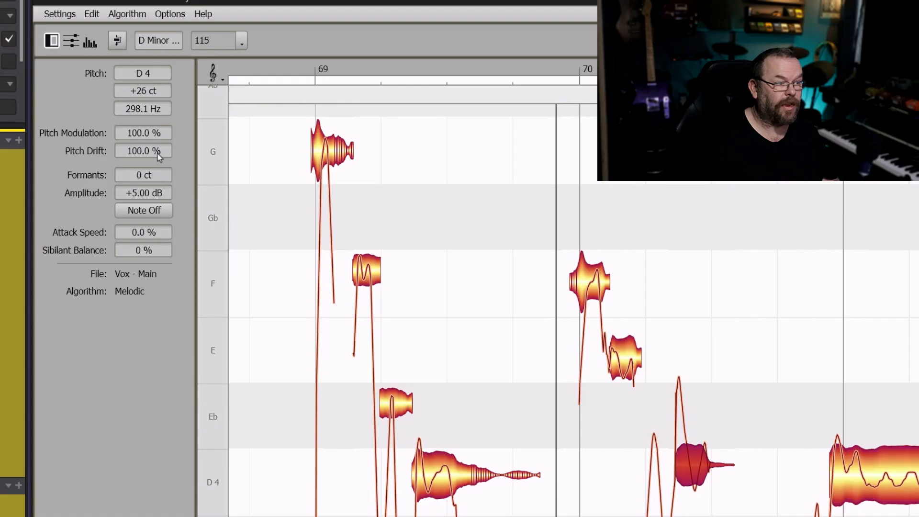
key(space)
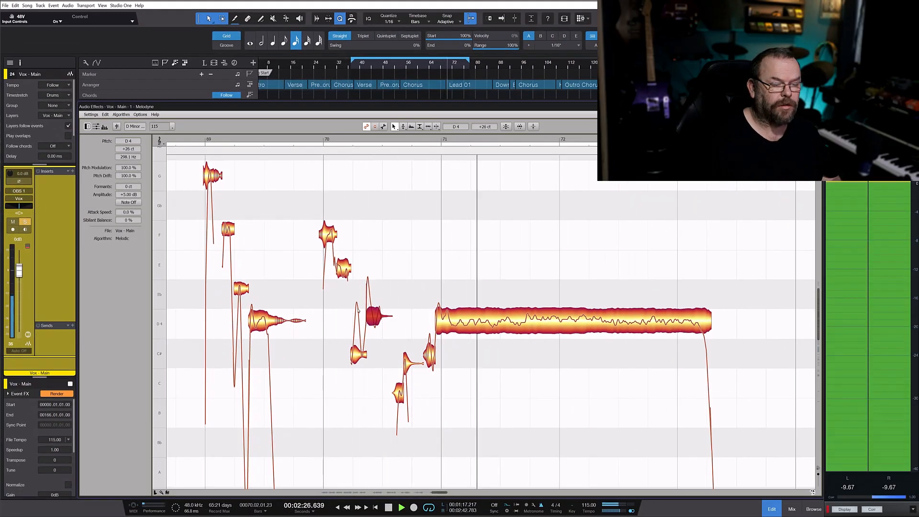
key(space)
Set the amplitude of the long sustained D4 note starting at bar 71 to -9.20 dB and audition it
click(568, 328)
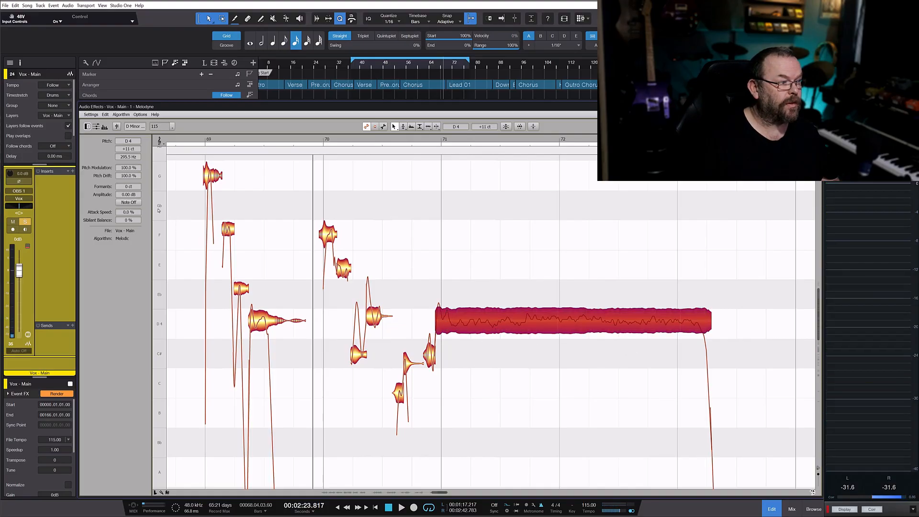
drag(133, 194, 133, 226)
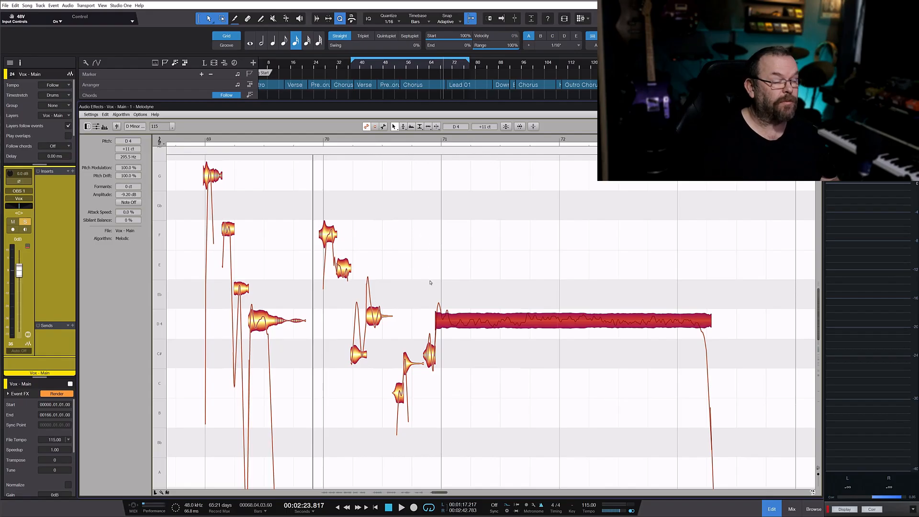
key(space)
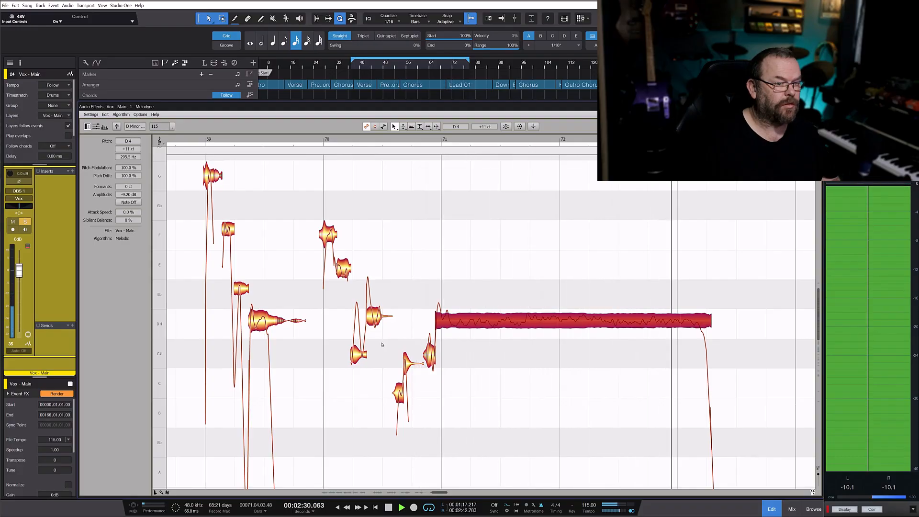
key(space)
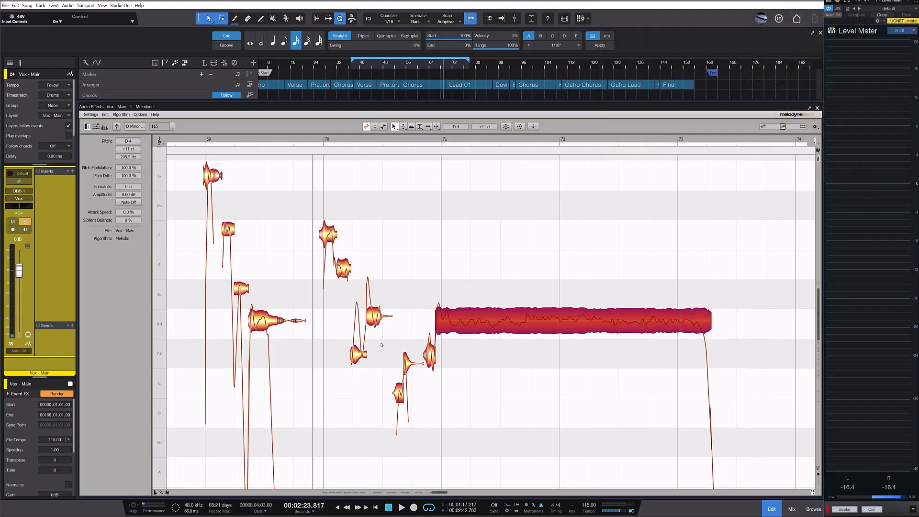
Audition the long D4 note at its original level, redo the -9.20 dB amplitude change, and audition it again for comparison
key(space)
key(space)
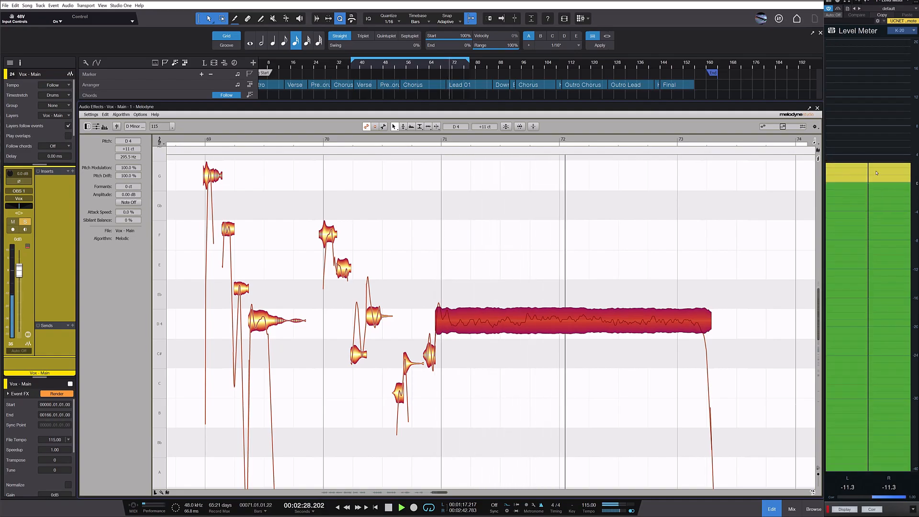
click(105, 114)
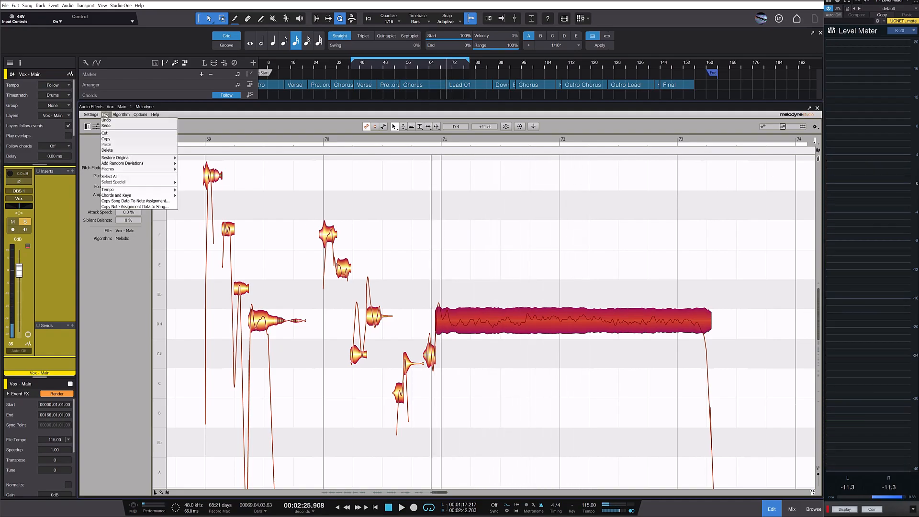
click(111, 127)
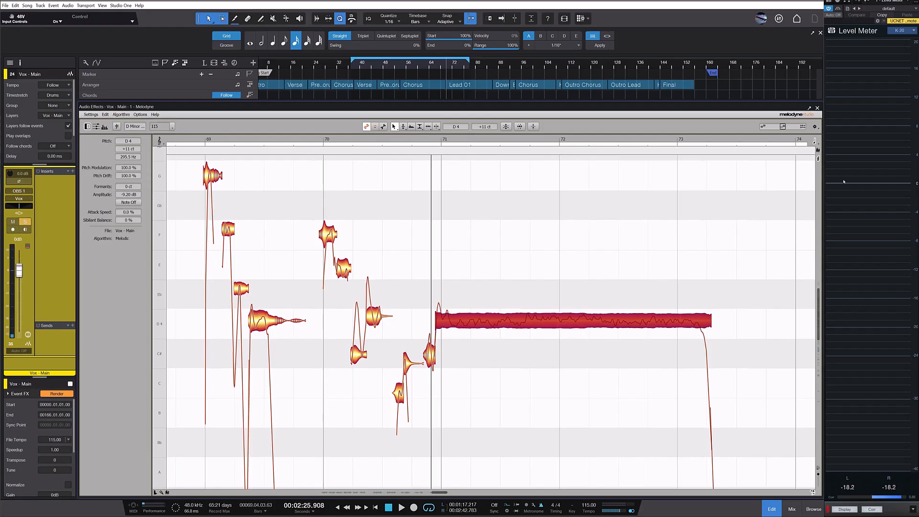
key(space)
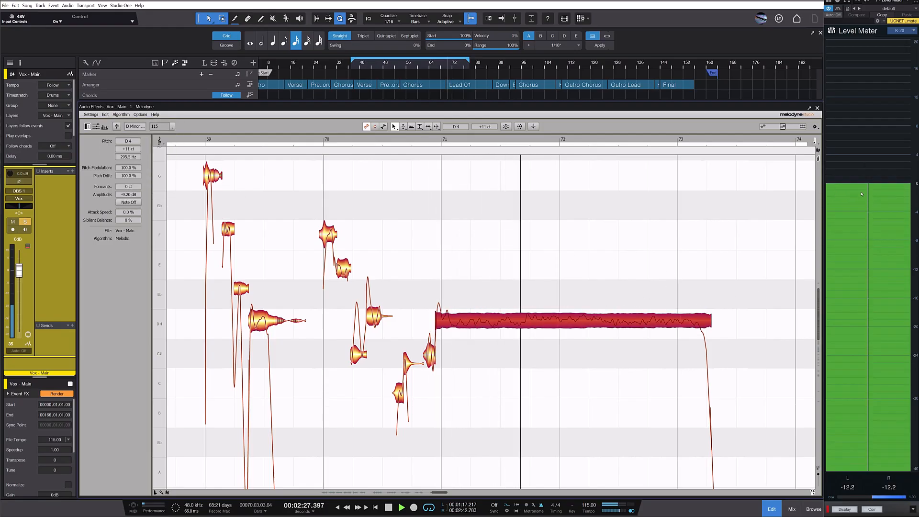
mouse_move(854, 193)
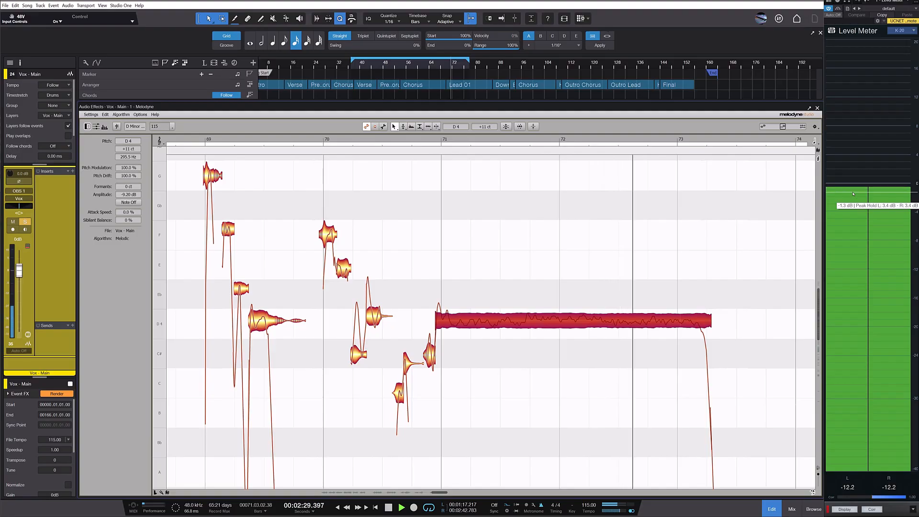
key(space)
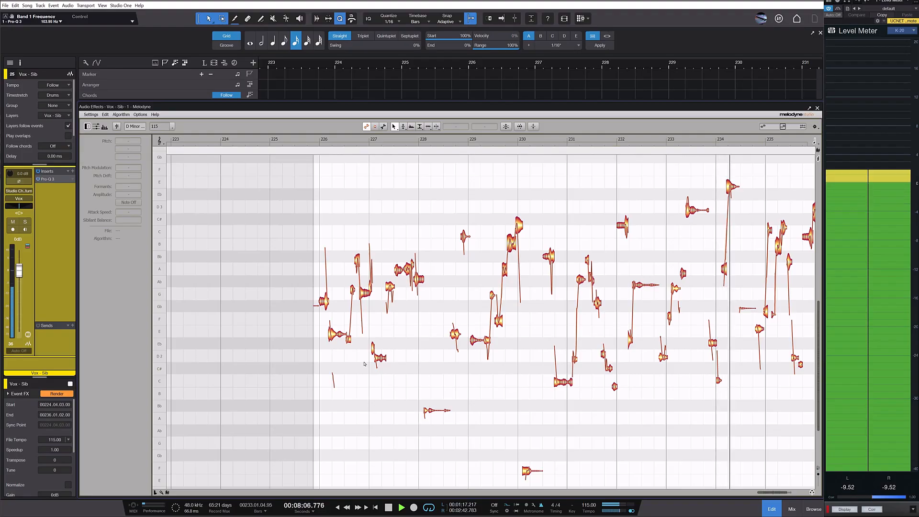
Listen to the remainder of the Vox - Sib part up to its end near bar 236 and stop playback
scroll(436, 376, right, 2)
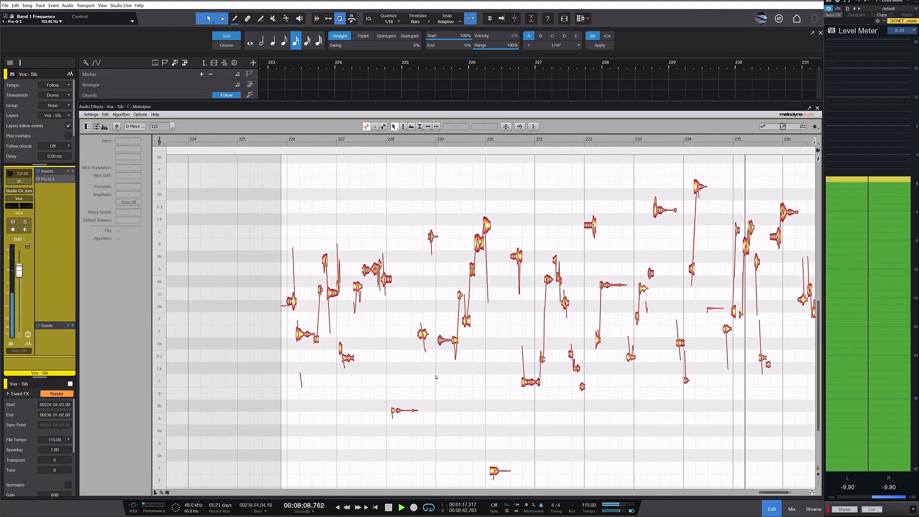
scroll(436, 376, down, 1)
scroll(436, 376, right, 3)
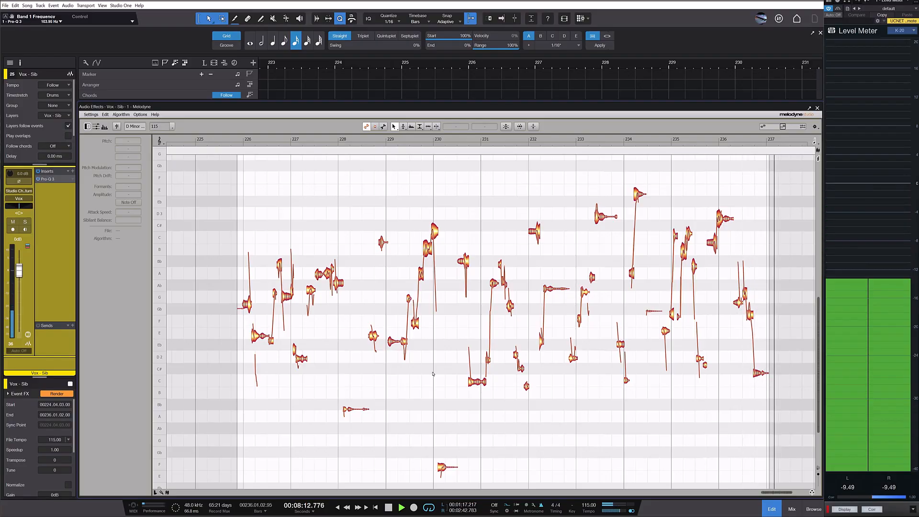
key(space)
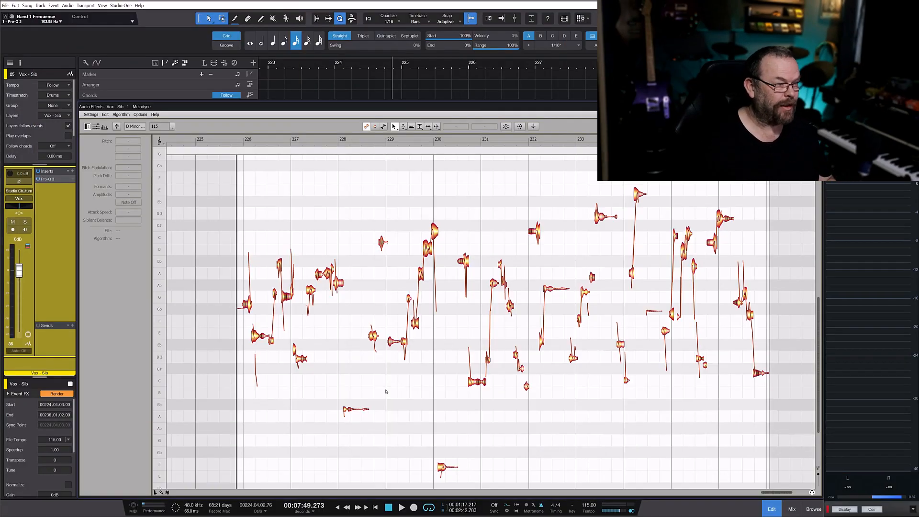
Select the Vox - Sib note at the start of bar 226 and audition the opening phrase
scroll(248, 317, up, 5)
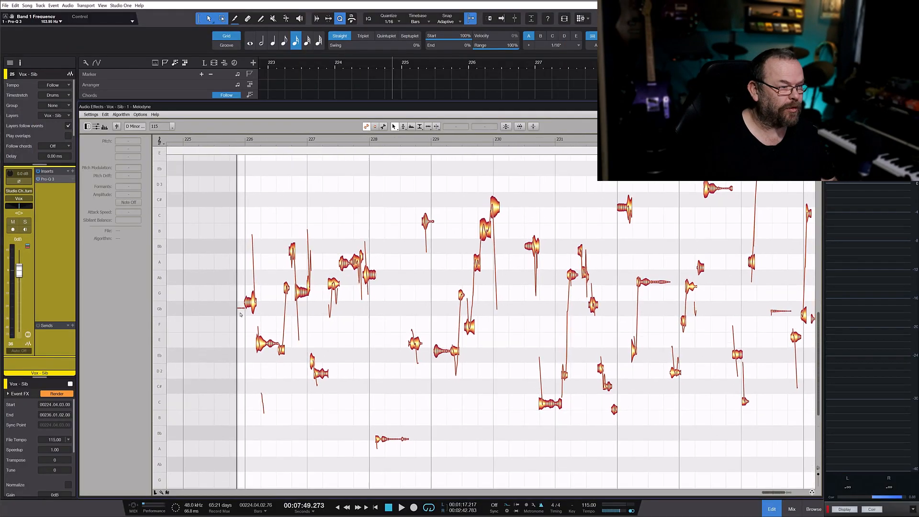
scroll(239, 312, up, 1)
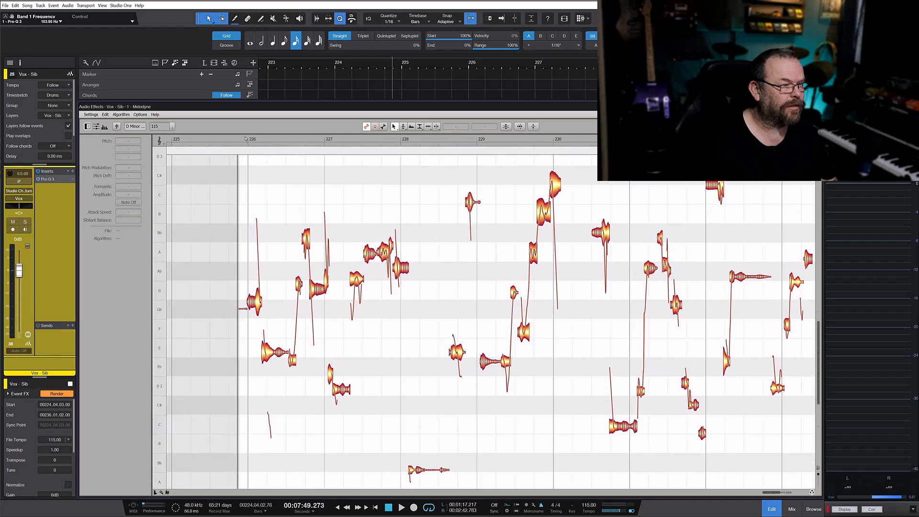
click(253, 312)
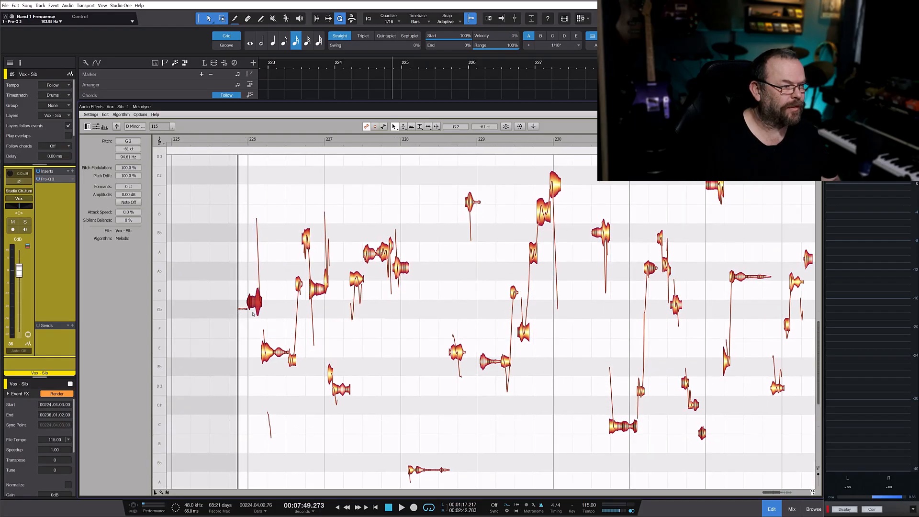
key(space)
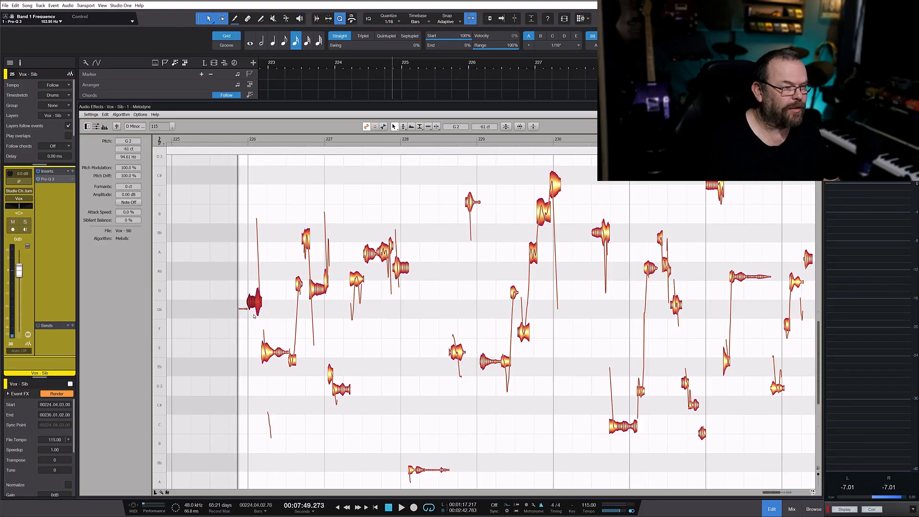
scroll(254, 316, up, 8)
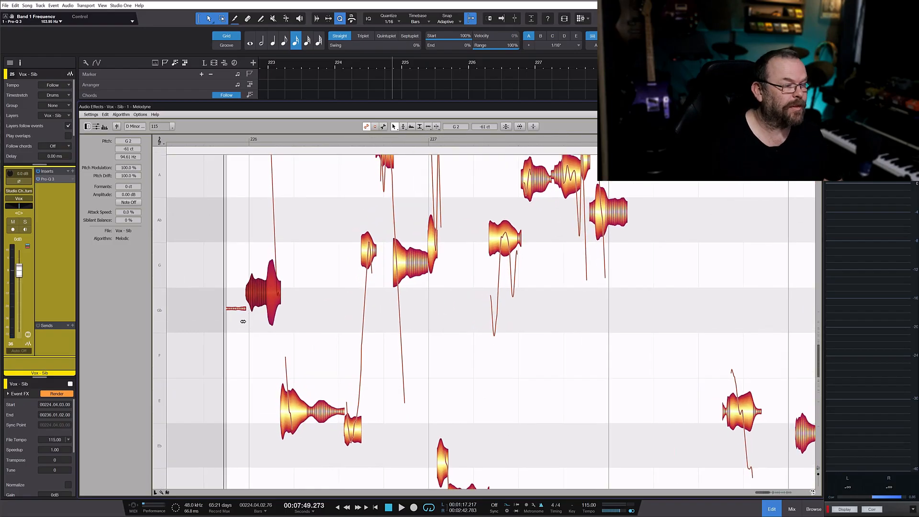
key(space)
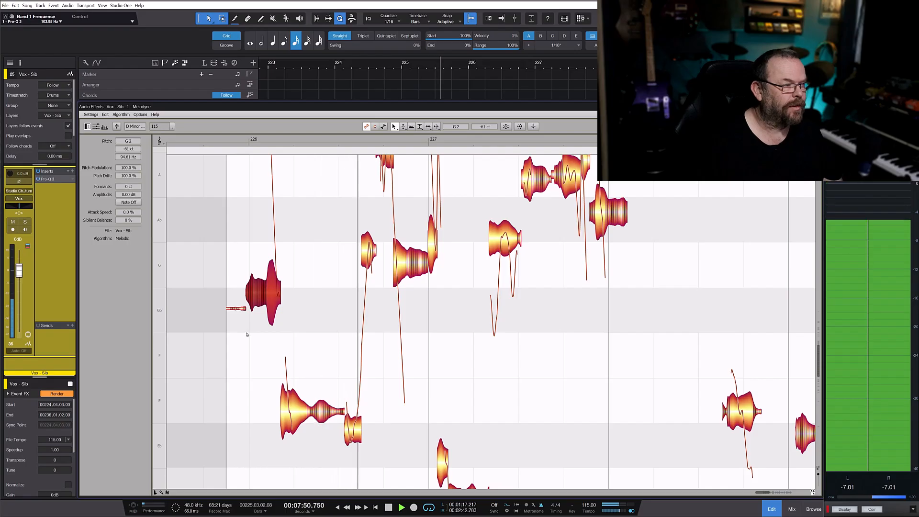
key(space)
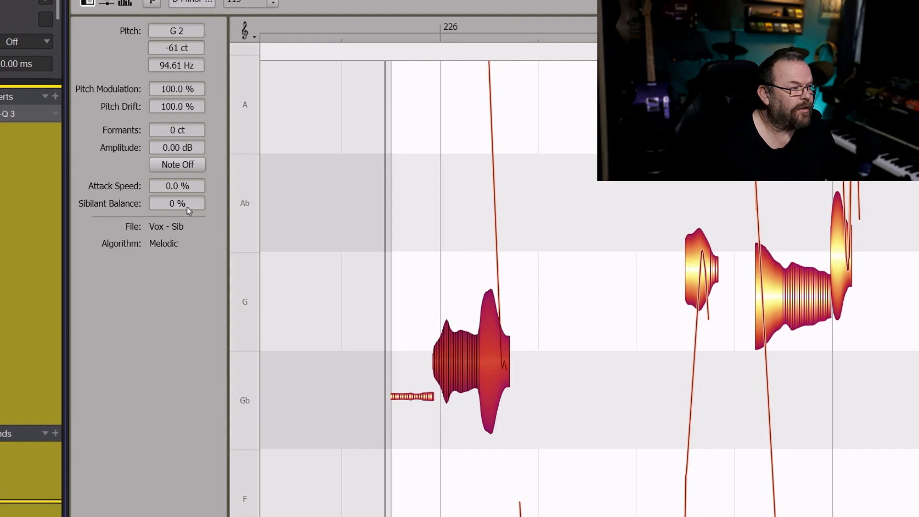
Set the sibilant balance of the selected bar 226 note to -100 % and audition it
drag(186, 217, 191, 277)
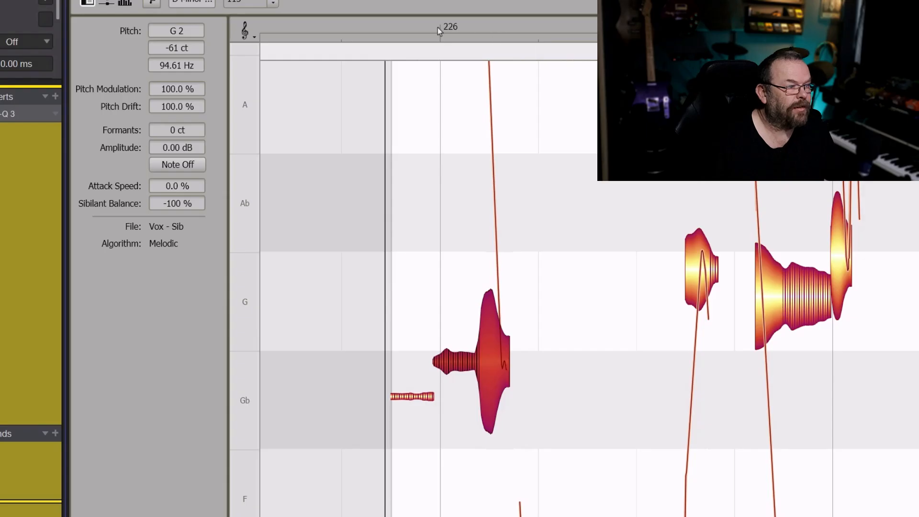
click(416, 36)
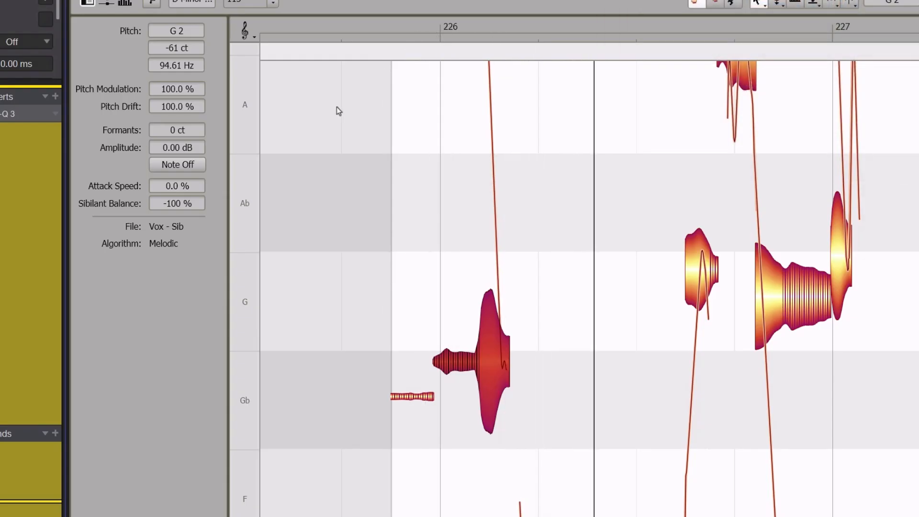
key(space)
Try a sibilant balance of -56 % on the bar 226 note, audition it, and settle on -82 %
drag(185, 202, 200, 166)
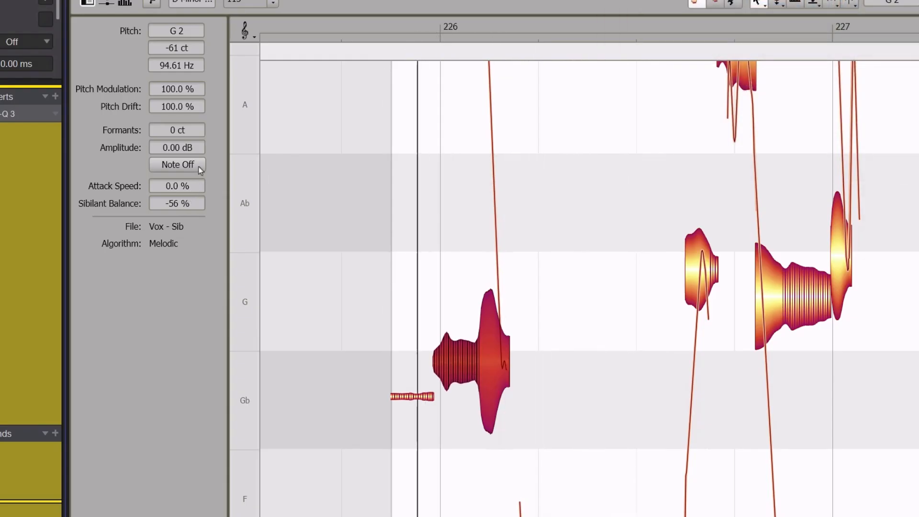
key(space)
key(space)
drag(189, 220, 191, 220)
key(space)
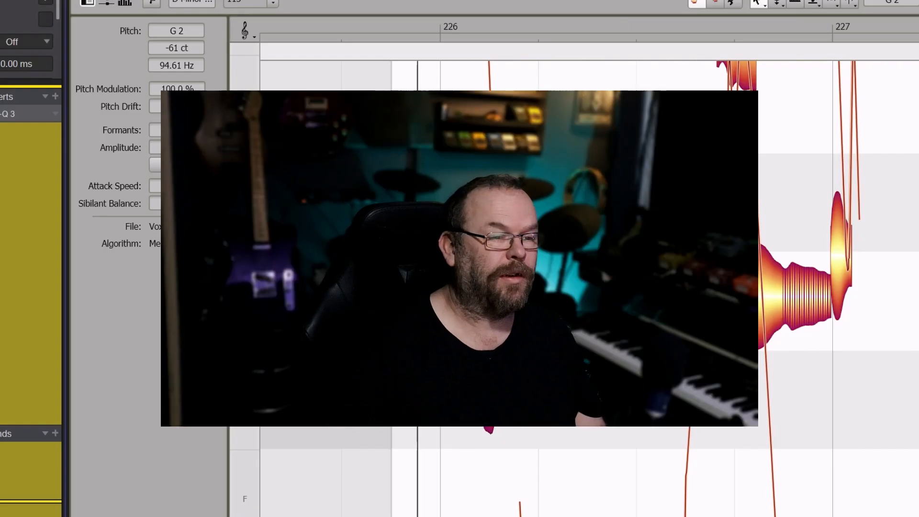
Play the full Vox - Sib part from just before bar 226 to its end, and start it again for comparison
scroll(792, 375, down, 8)
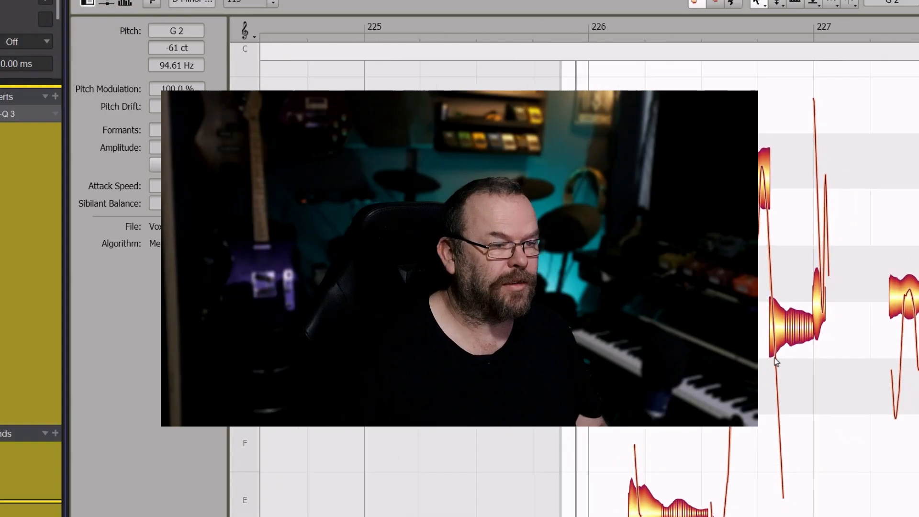
scroll(768, 353, down, 6)
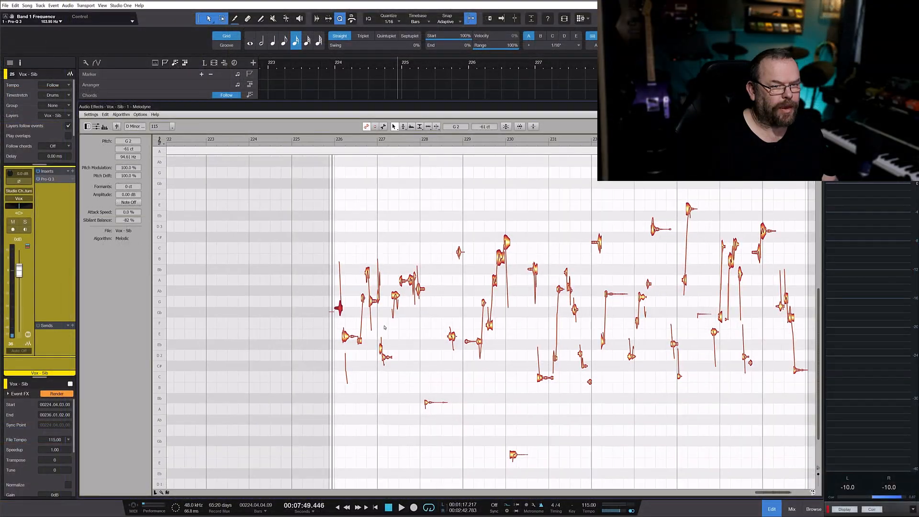
scroll(359, 326, down, 3)
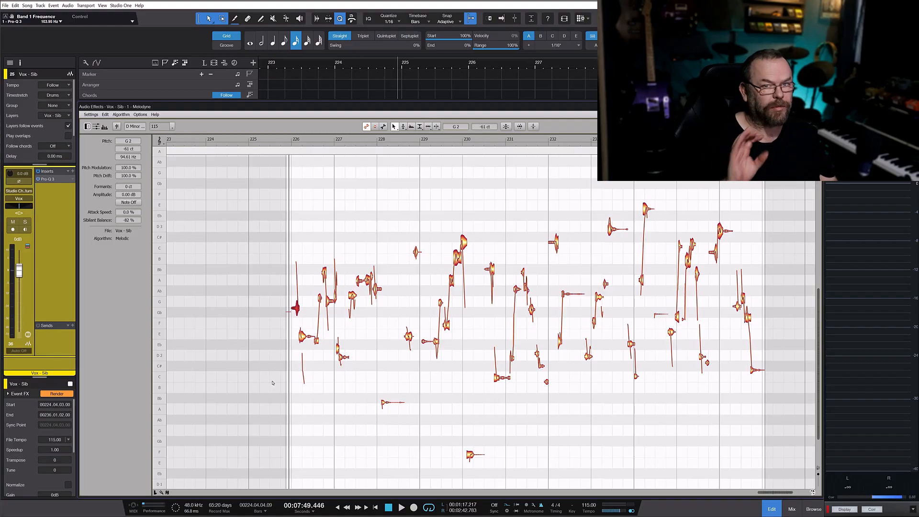
key(space)
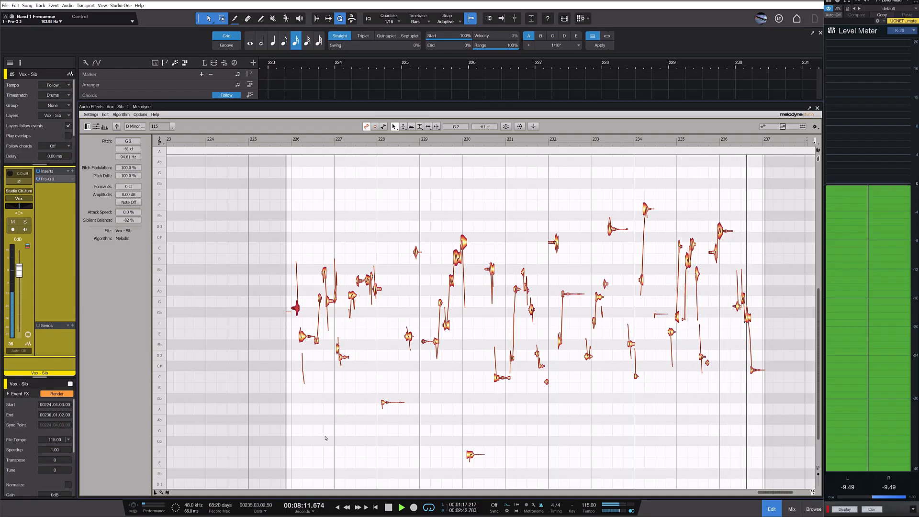
key(space)
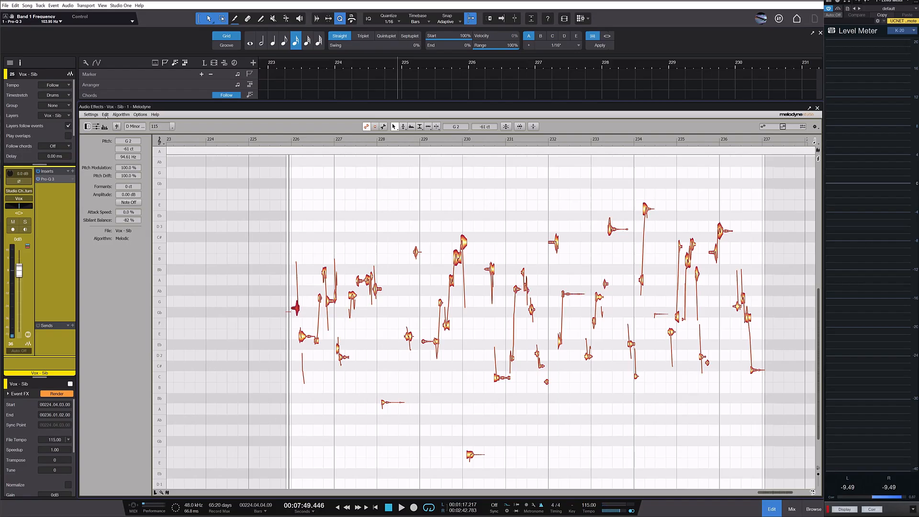
key(space)
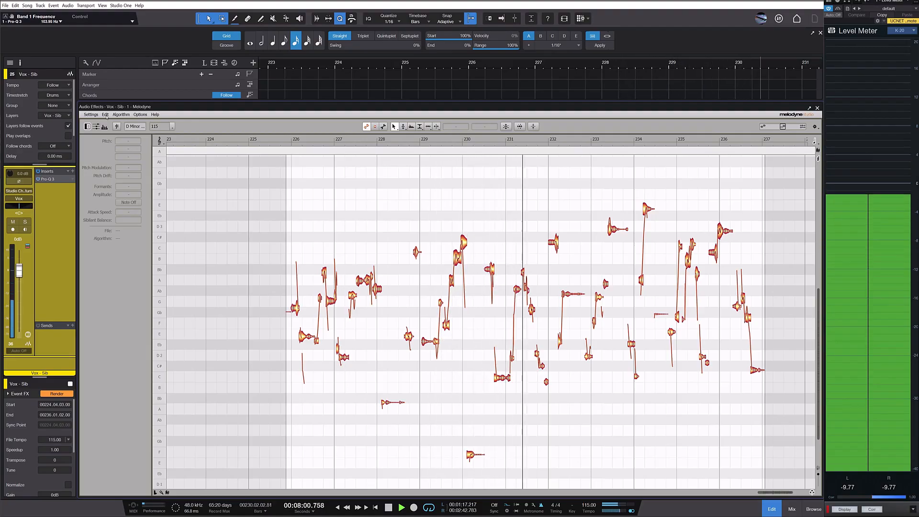
Audition the BGV 01 - L and BGV 02 - R phrases together twice from just before bar 54
key(space)
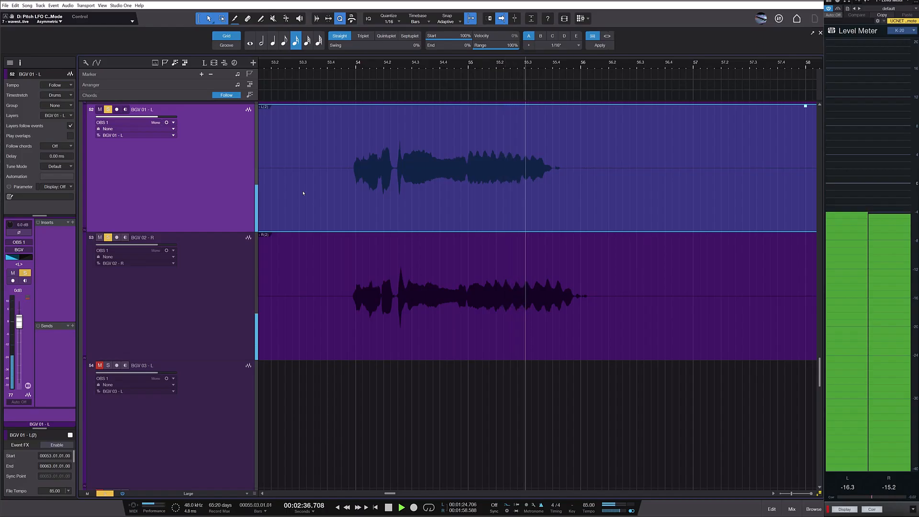
key(space)
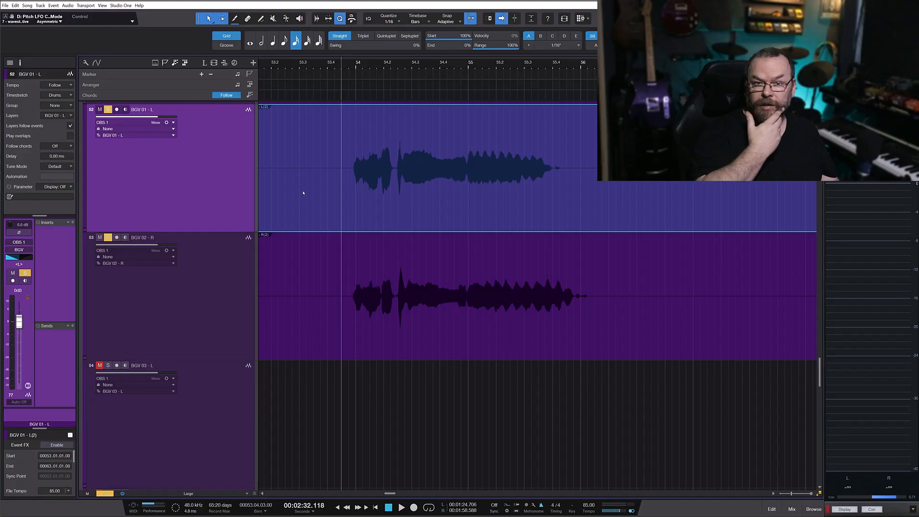
key(space)
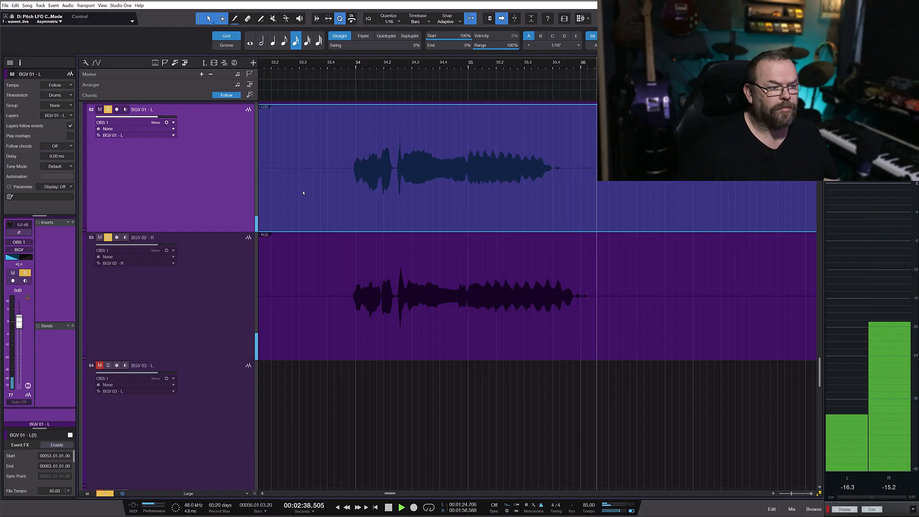
key(space)
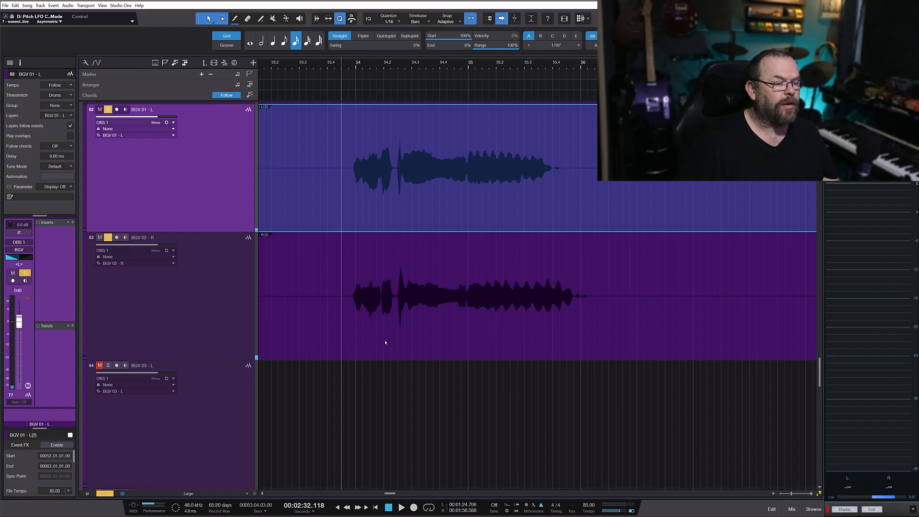
Open the BGV 02 - R event in Melodyne to show its notes
click(375, 339)
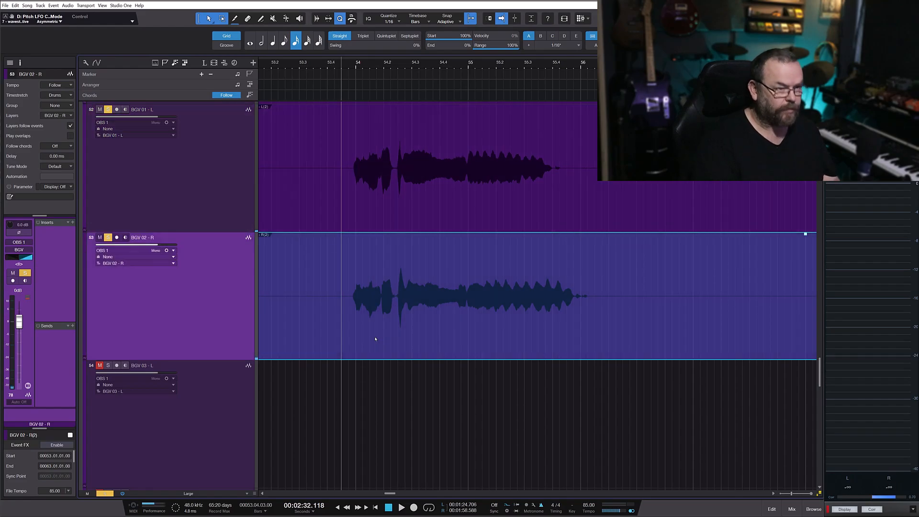
key(ctrl+m)
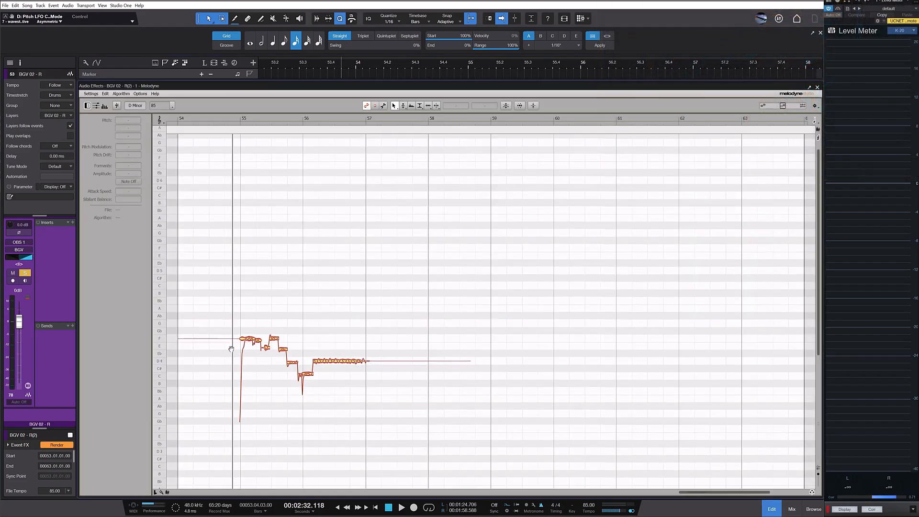
scroll(232, 350, up, 6)
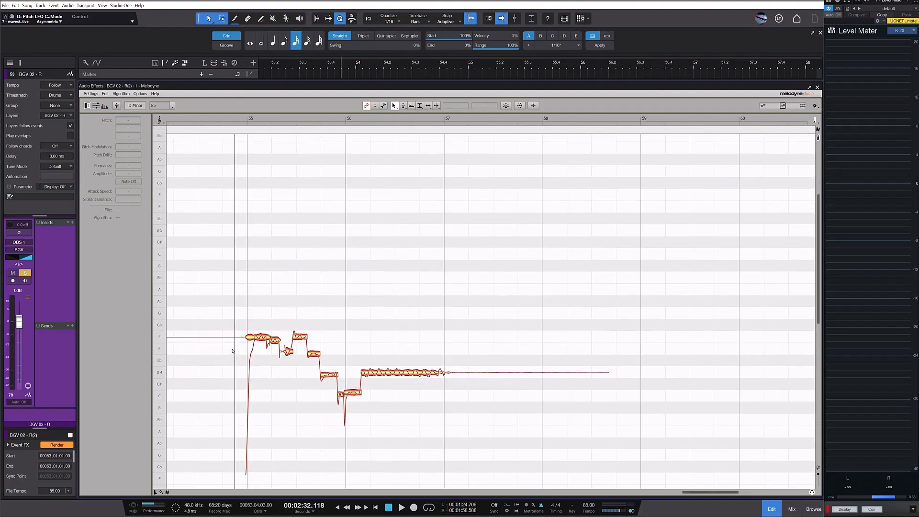
scroll(232, 351, up, 4)
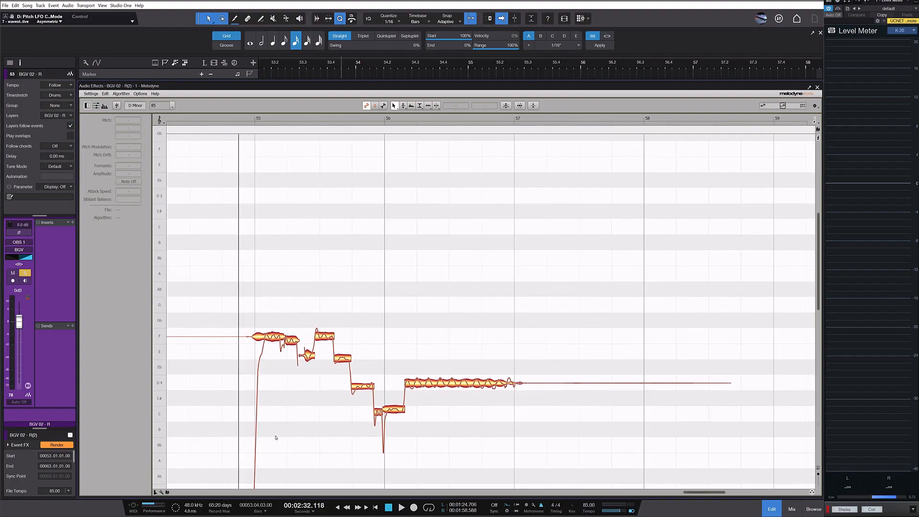
scroll(276, 437, up, 5)
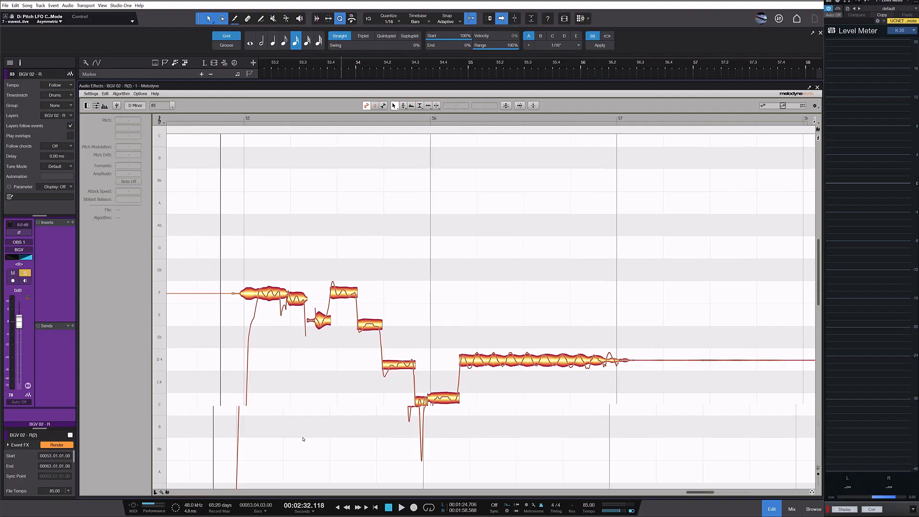
scroll(303, 439, left, 2)
Audition the backing vocal phrase twice from before its first note, and once from just before the second, higher F note
key(space)
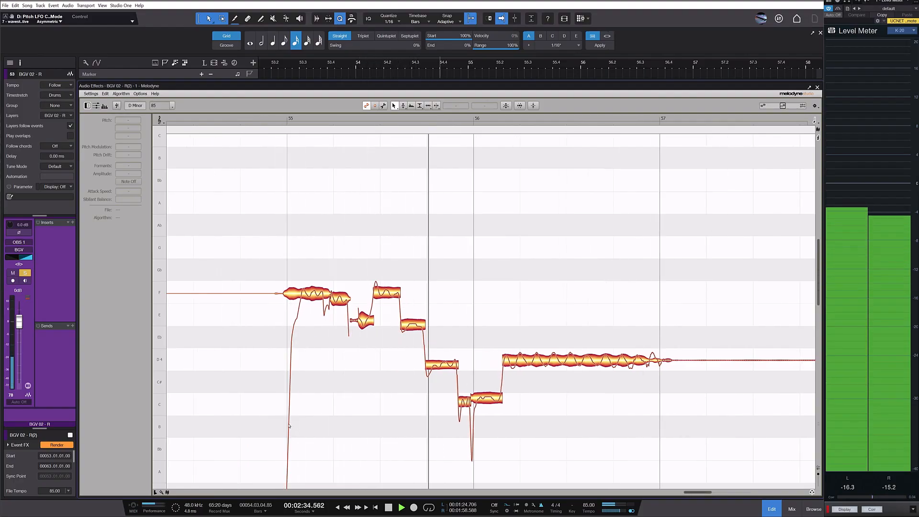
key(space)
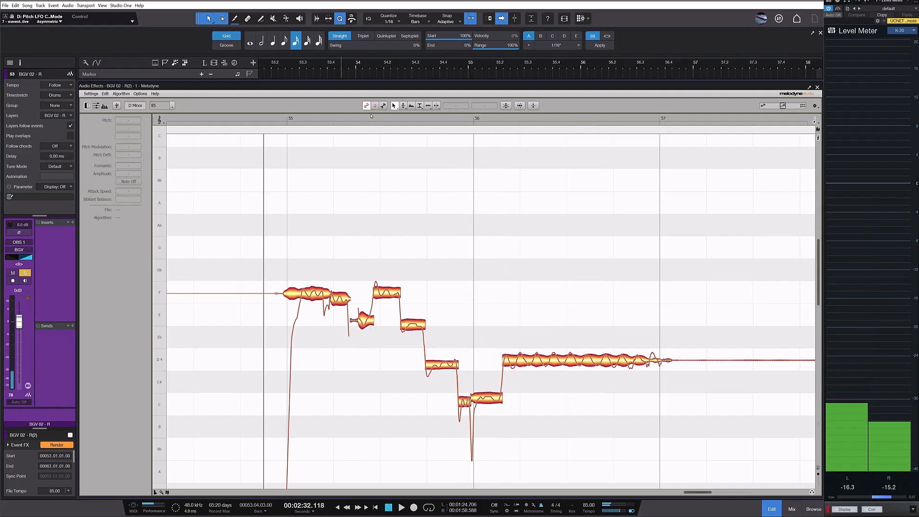
key(space)
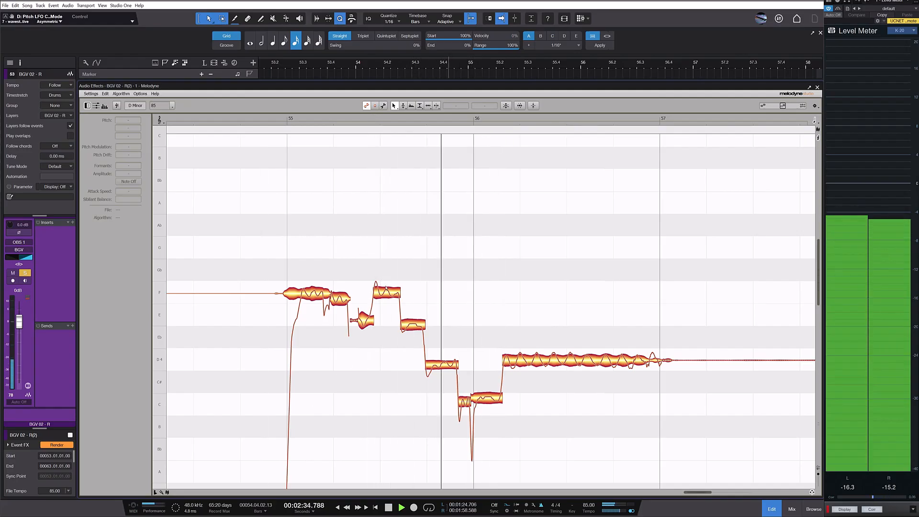
key(space)
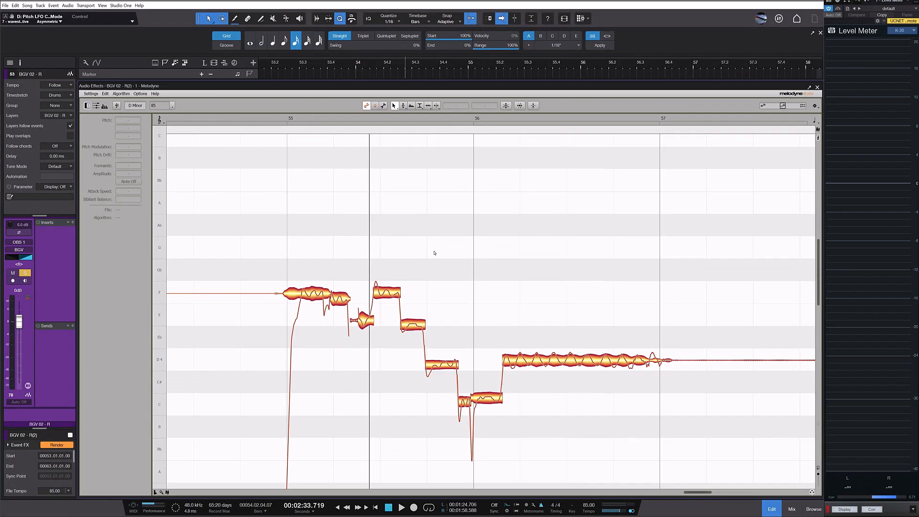
key(space)
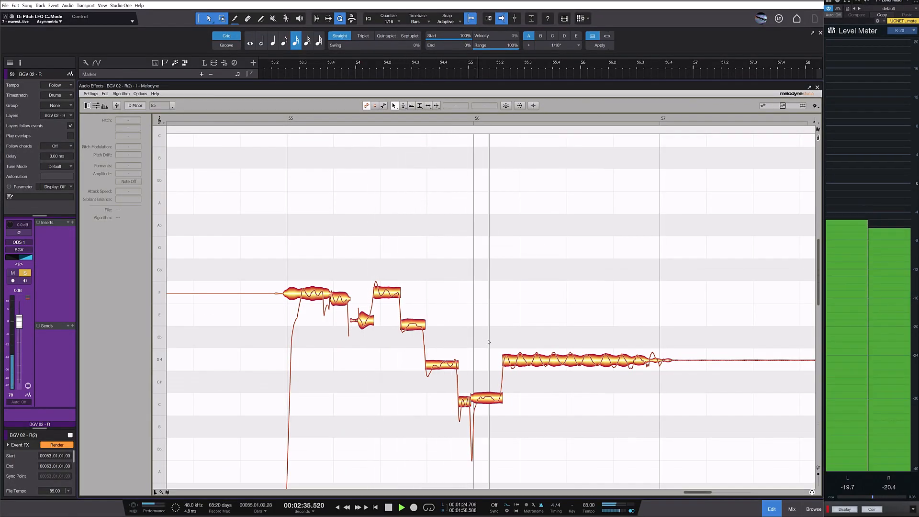
key(space)
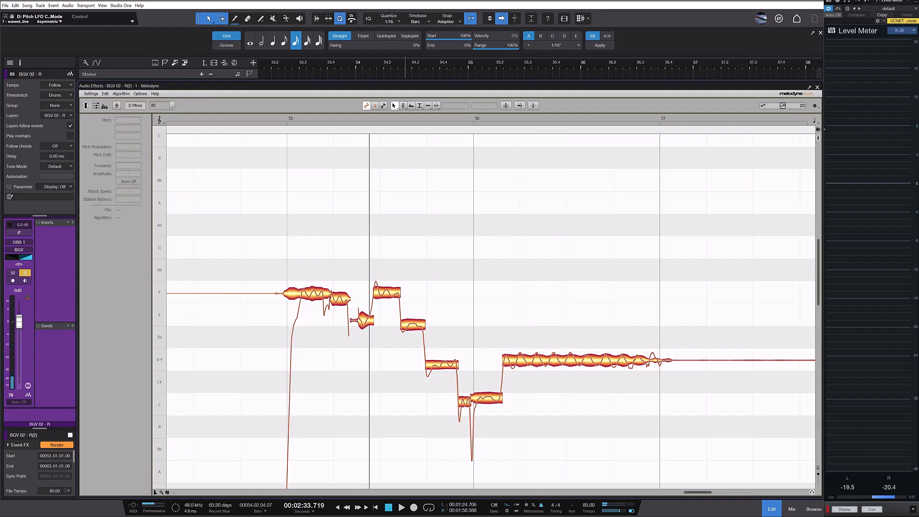
Move the D note's end slightly earlier and trim the first F note's start back to the bar 55 line
drag(457, 364, 450, 365)
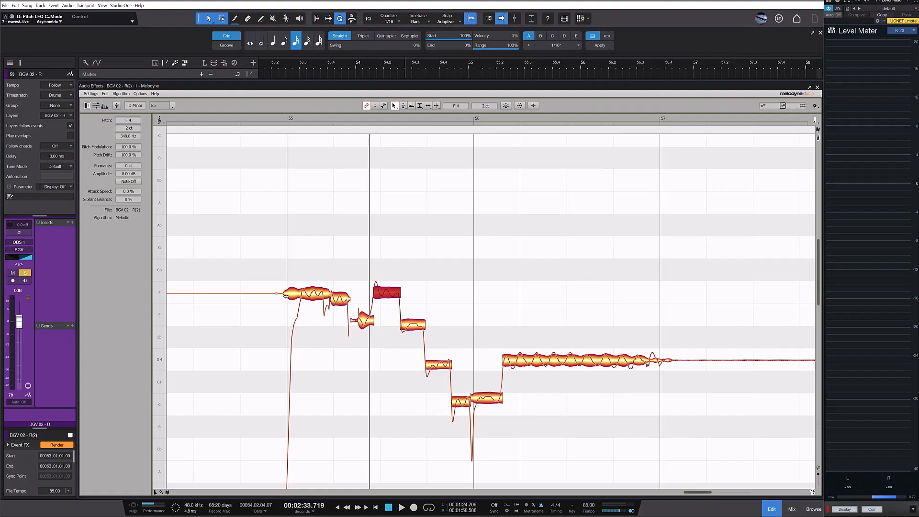
drag(240, 295, 274, 293)
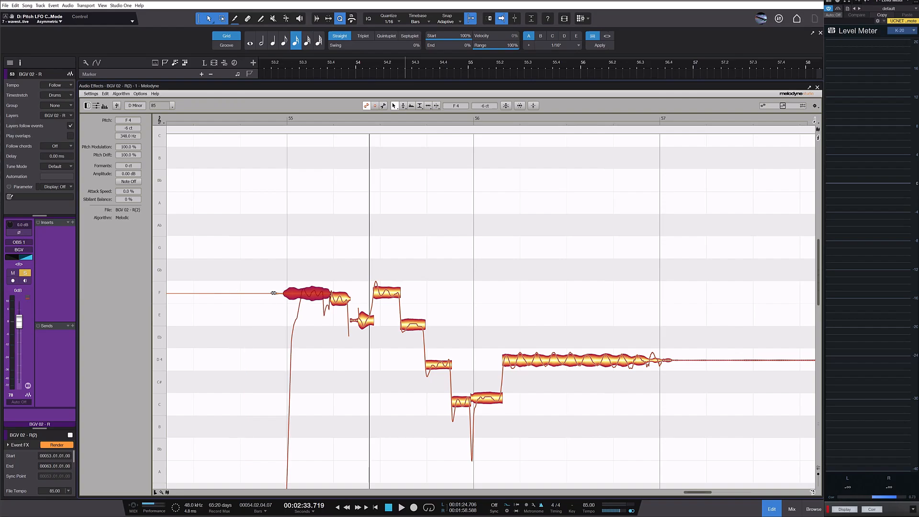
drag(264, 297, 283, 300)
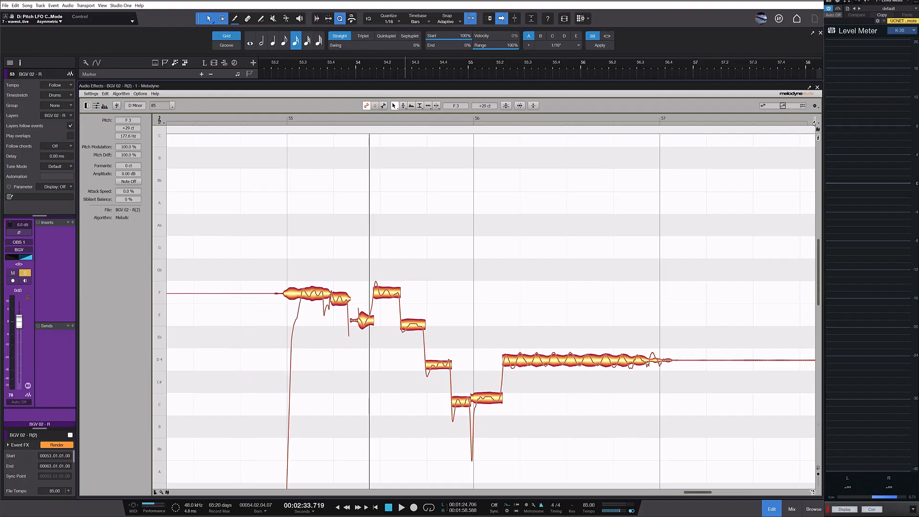
mouse_move(285, 297)
mouse_down()
mouse_move(177, 299)
mouse_move(286, 303)
mouse_up()
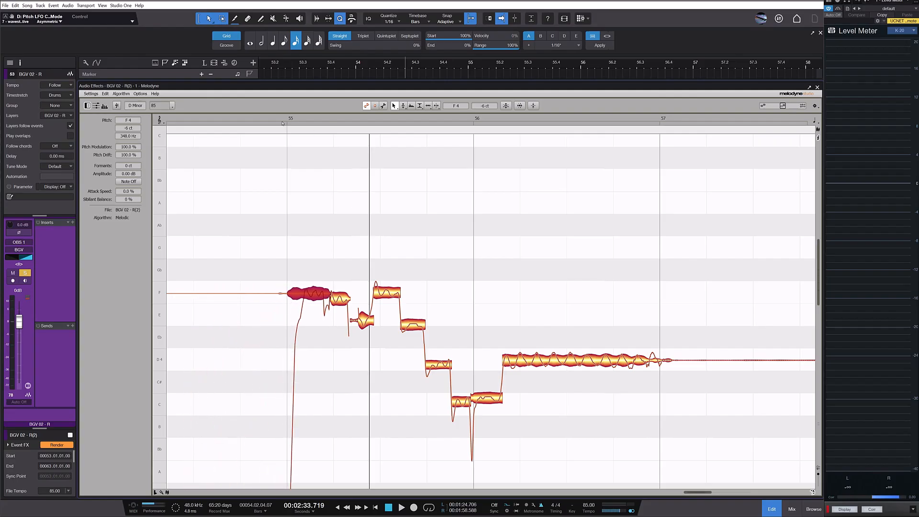
Audition the BGV 02 - R phrase, then repeat playback from the middle of the second F note
key(space)
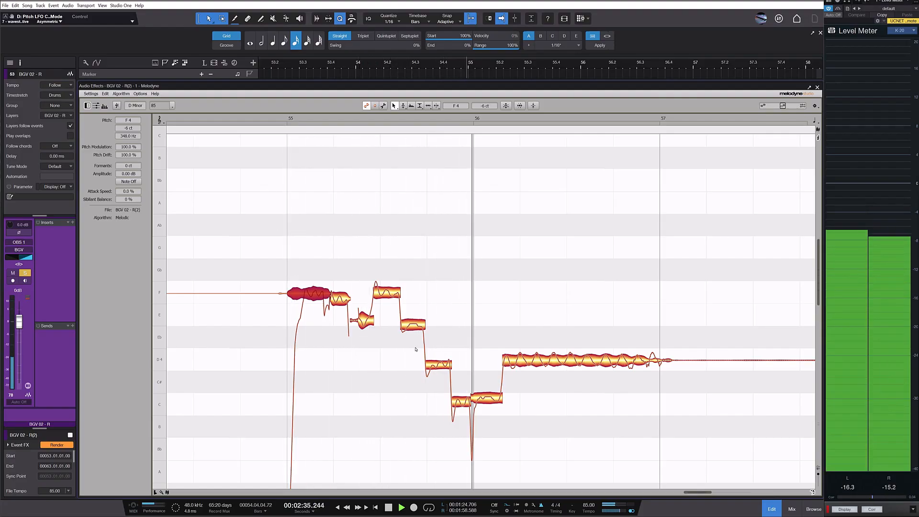
key(space)
click(390, 121)
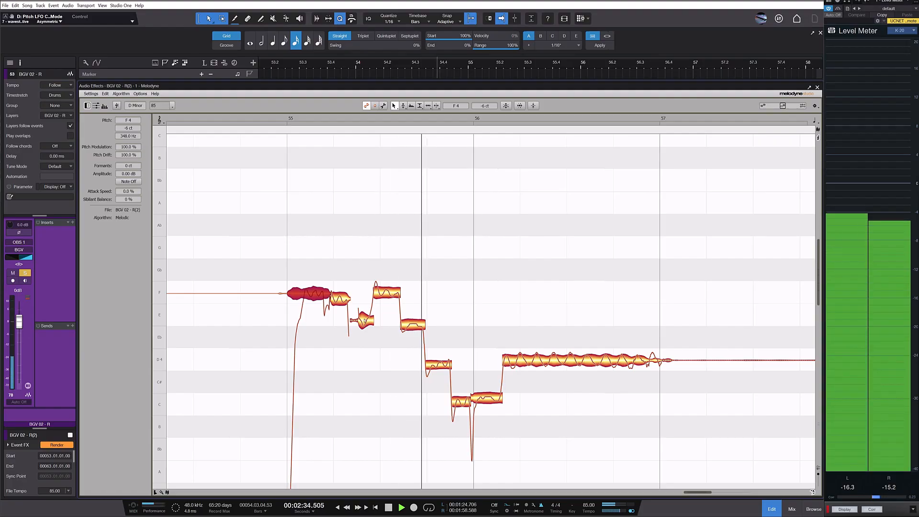
key(space)
key(space)
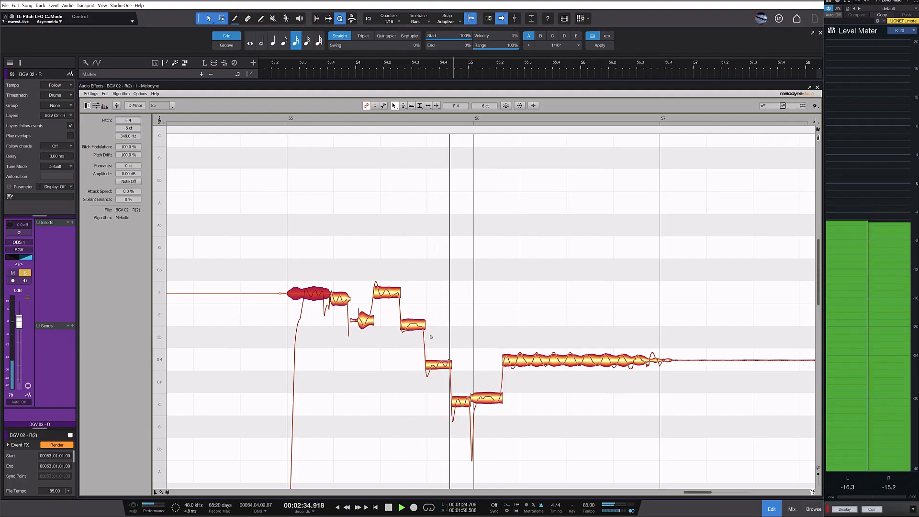
key(space)
Shorten the E note and the following D note so that each ends slightly earlier, auditioning between the two edits
click(420, 328)
drag(420, 327, 416, 328)
key(space)
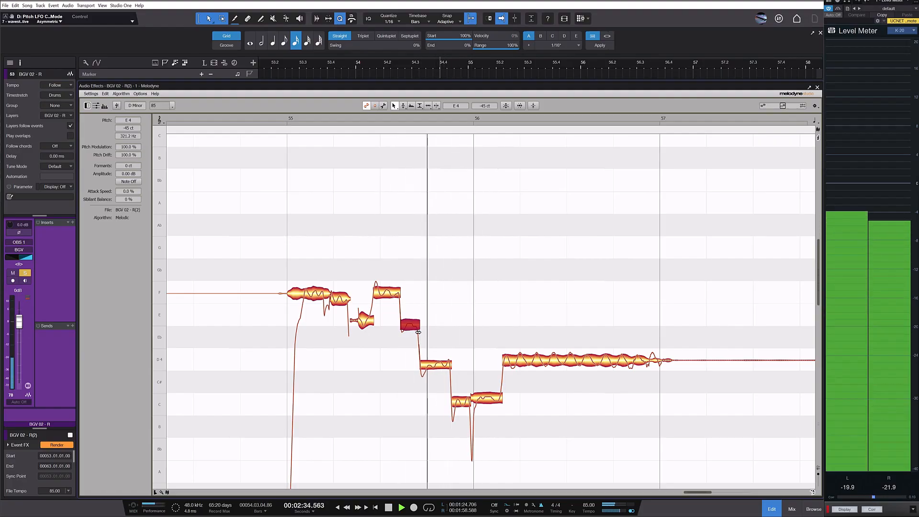
key(space)
drag(451, 368, 445, 369)
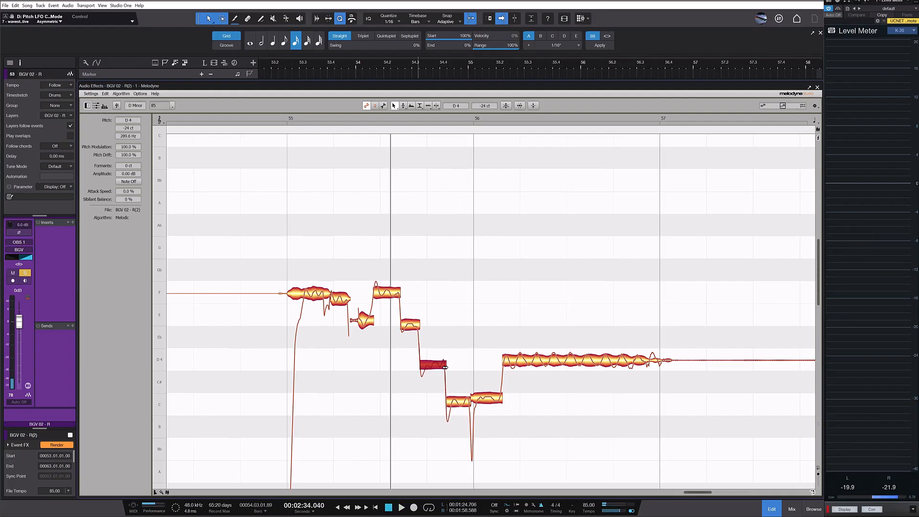
Audition the descending notes from the second F note several times and nudge the boundary between the E and D notes slightly earlier
key(space)
key(space)
key(space)
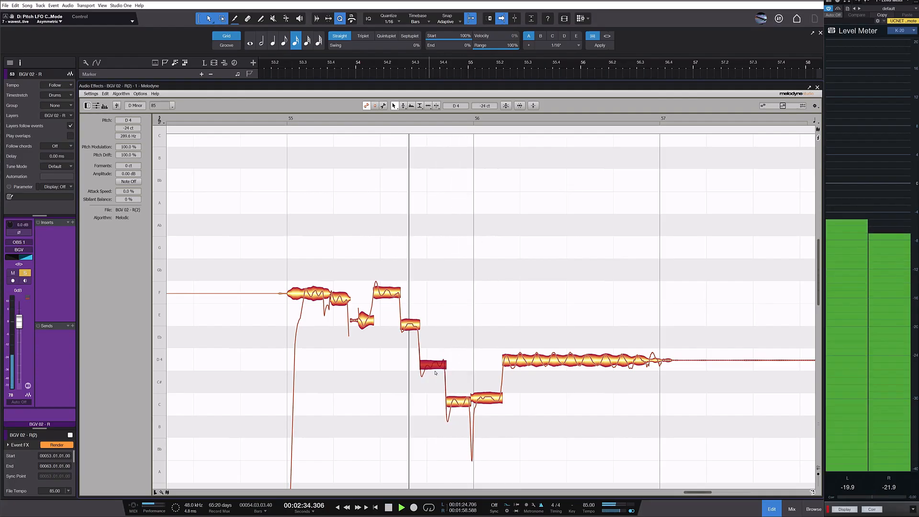
key(space)
key(space)
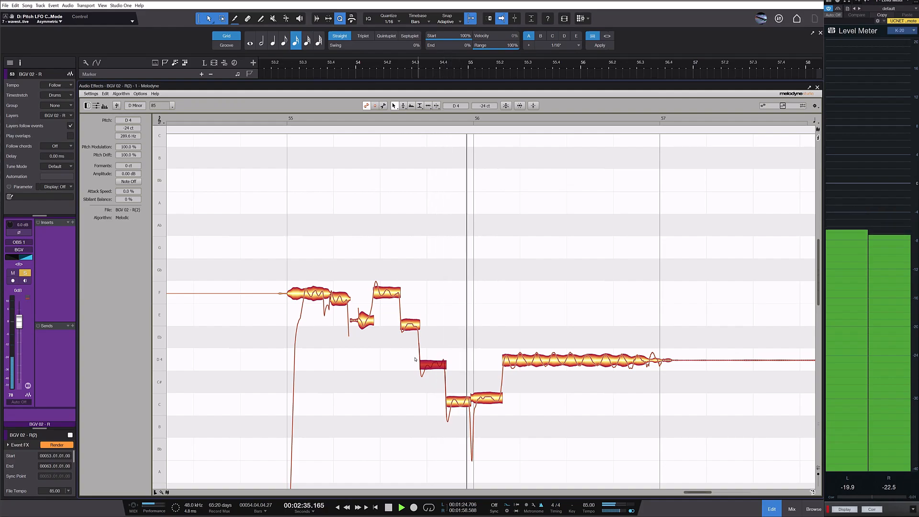
key(space)
key(space)
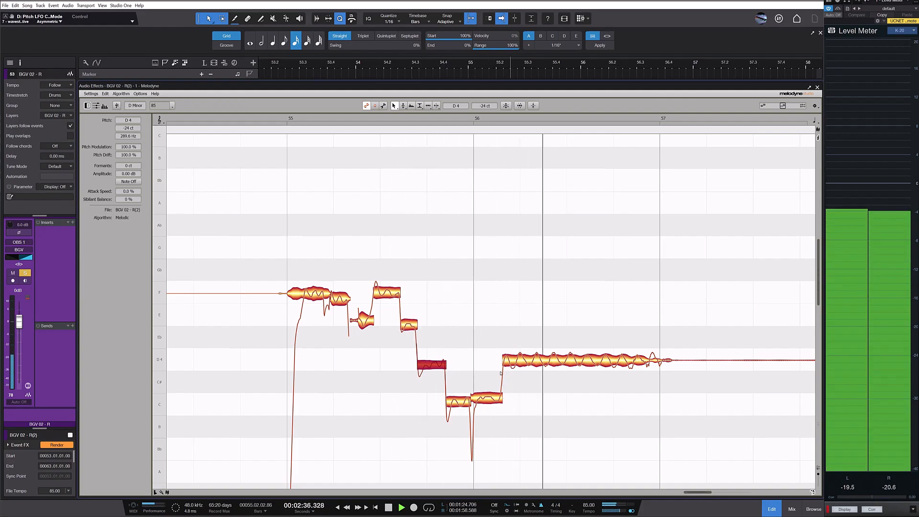
Pull the start of the long D note earlier, closer to bar 56, and audition the phrase from the second F note
key(space)
drag(503, 363, 485, 371)
key(space)
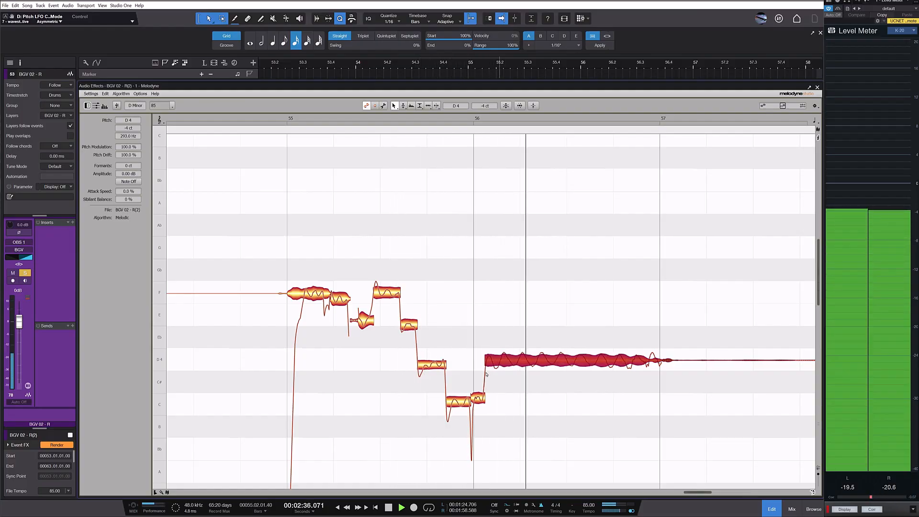
key(space)
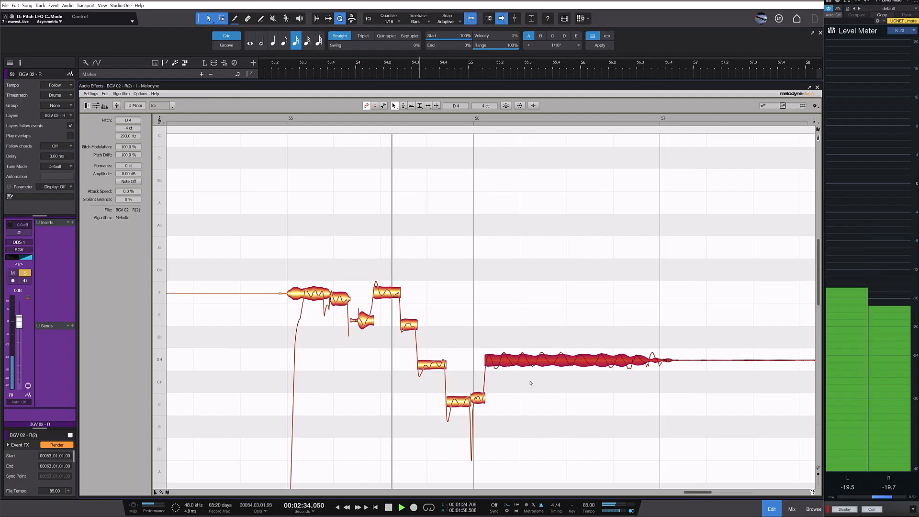
key(space)
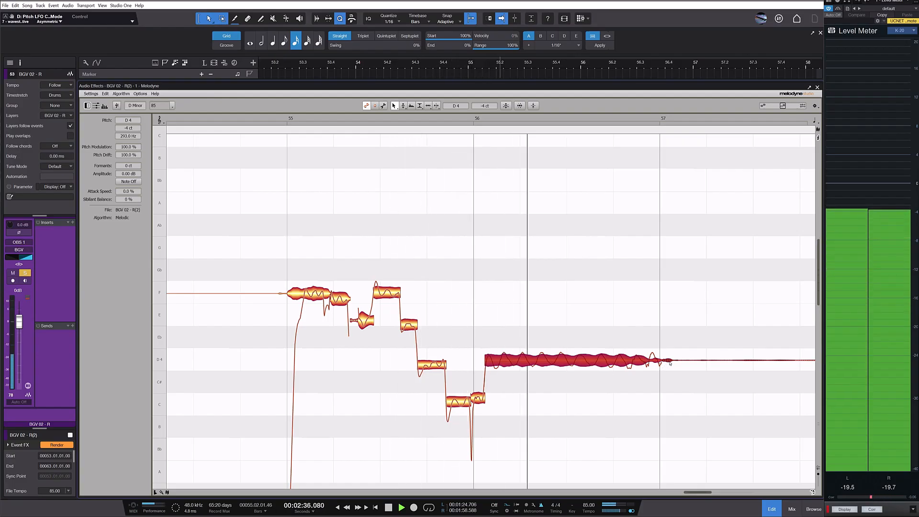
key(space)
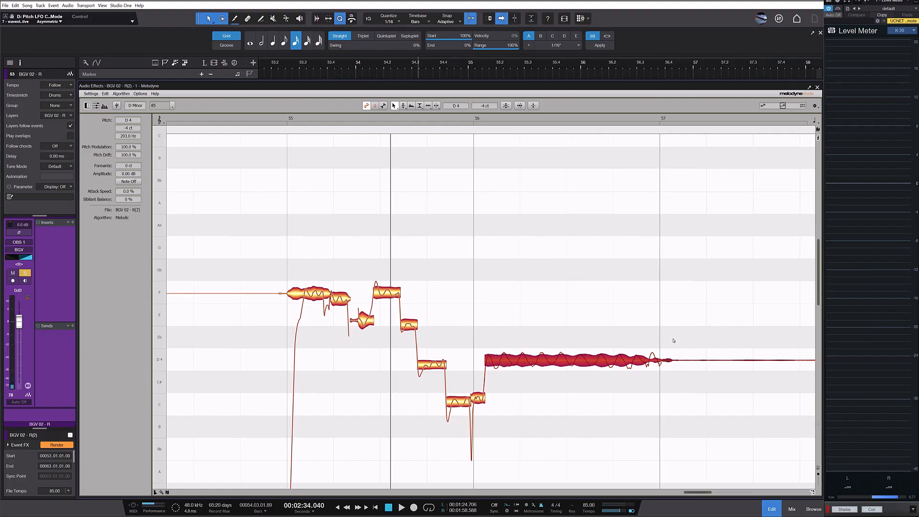
Separate the silent tail just after the long D note, past bar 57, and delete it
click(674, 341)
click(679, 351)
click(697, 378)
key(Delete)
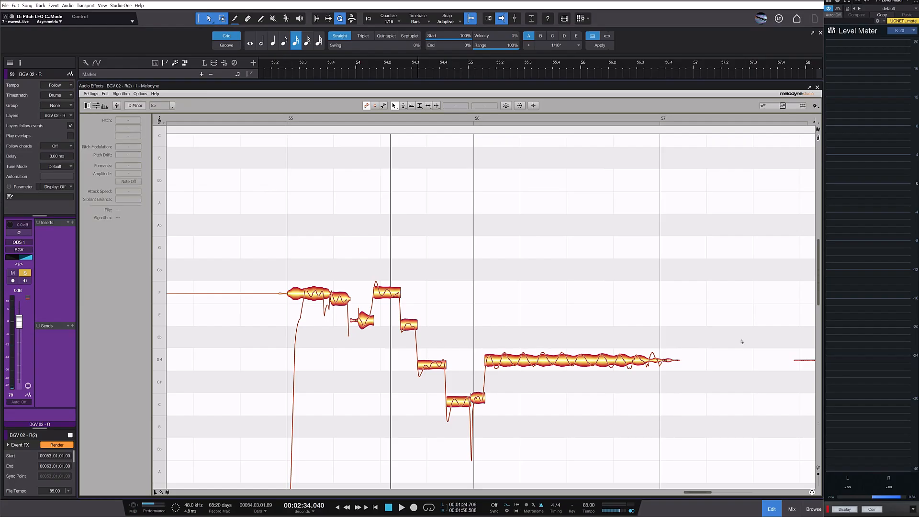
Shorten the long D note in stages so that it ends shortly before bar 57, auditioning its release from within bar 56
drag(677, 363, 670, 364)
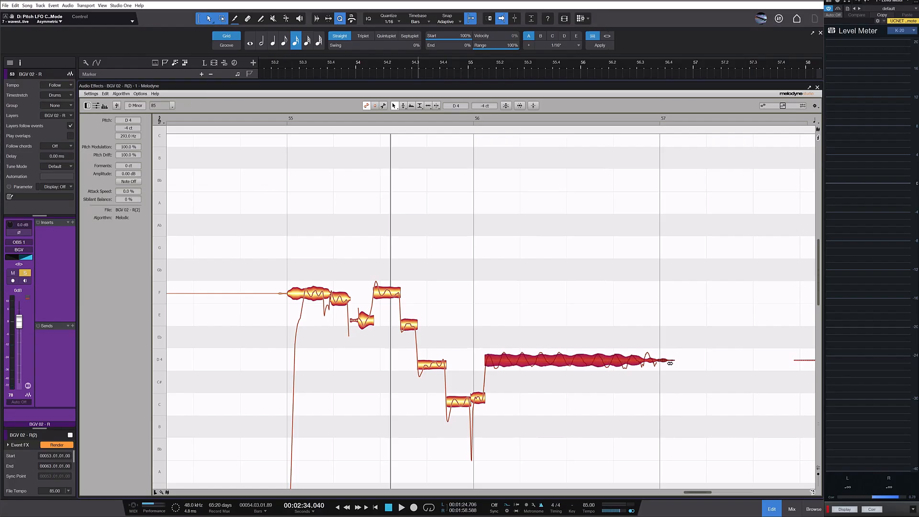
click(547, 118)
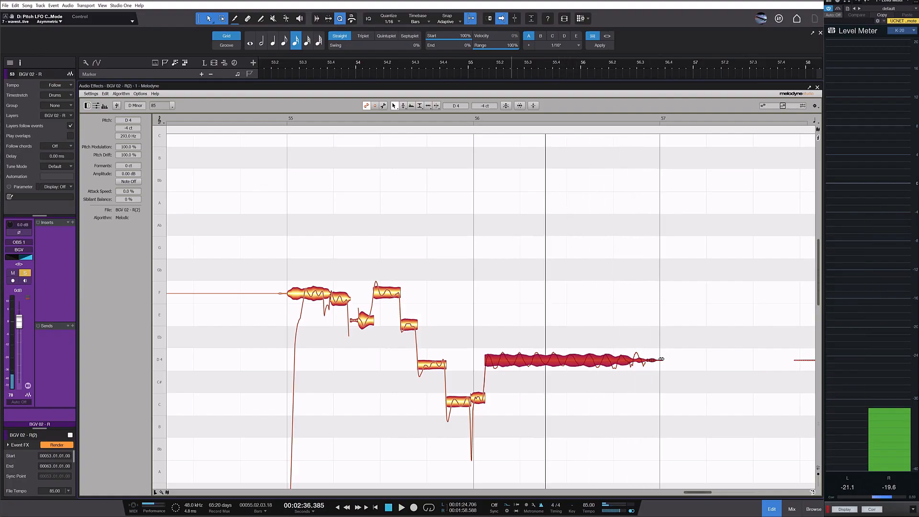
drag(661, 360, 644, 360)
key(space)
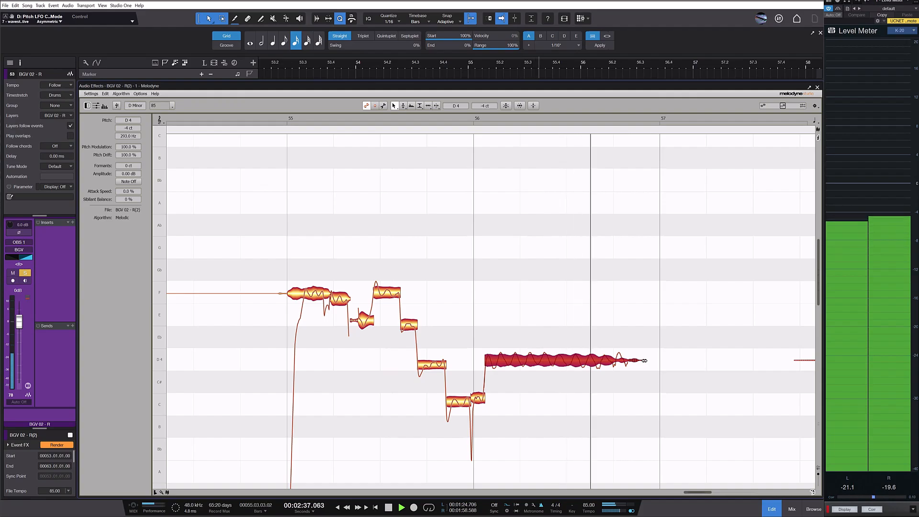
drag(644, 360, 637, 361)
key(space)
key(space)
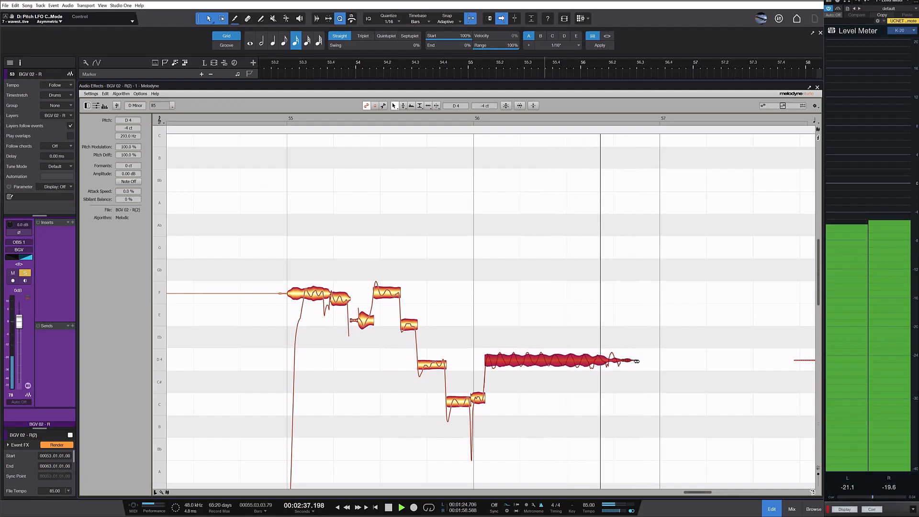
key(space)
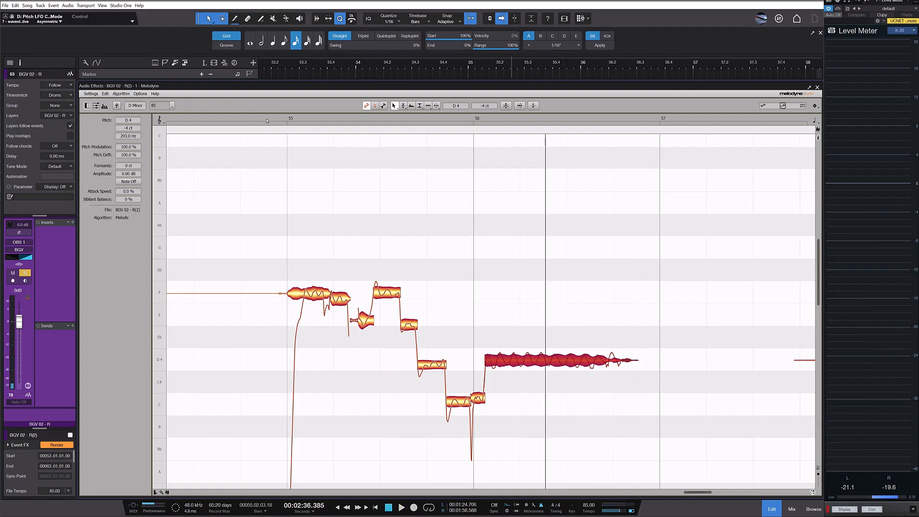
key(space)
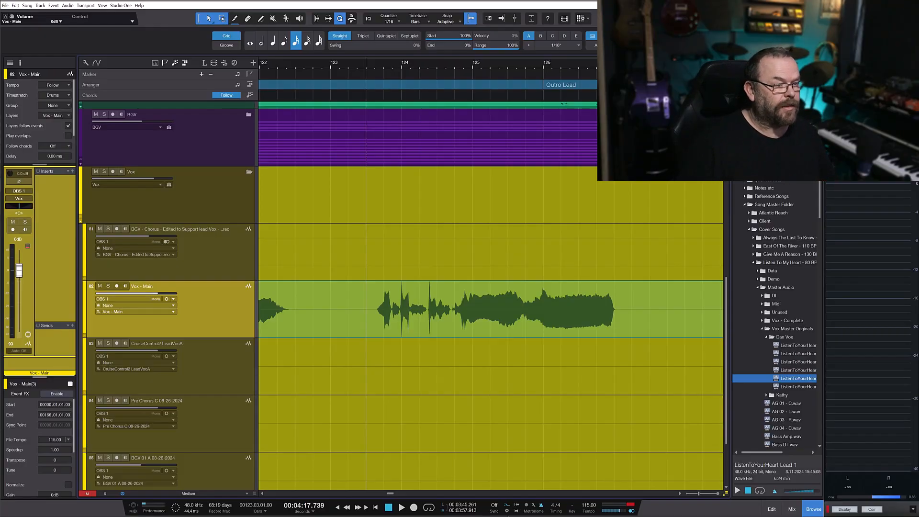
Play the Vox - Main phrase from bar 123.3 into the Outro Lead section and open its event in Melodyne
key(space)
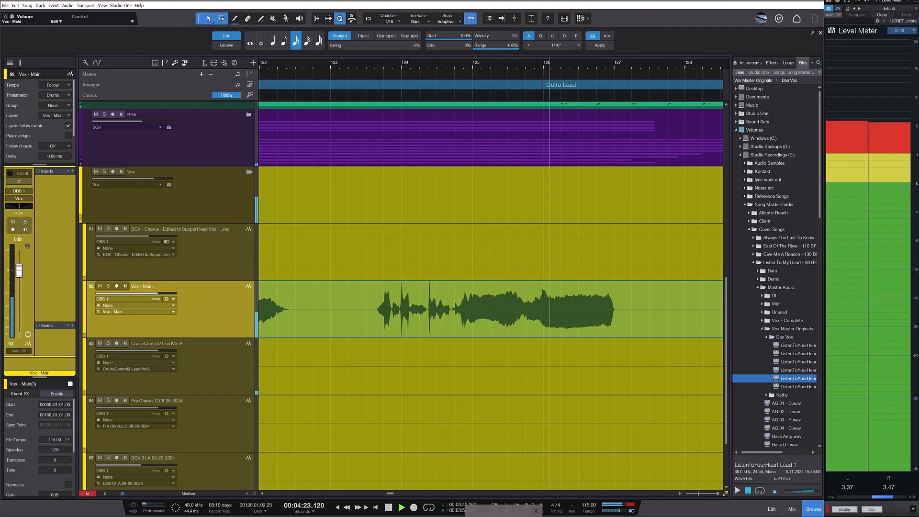
click(387, 510)
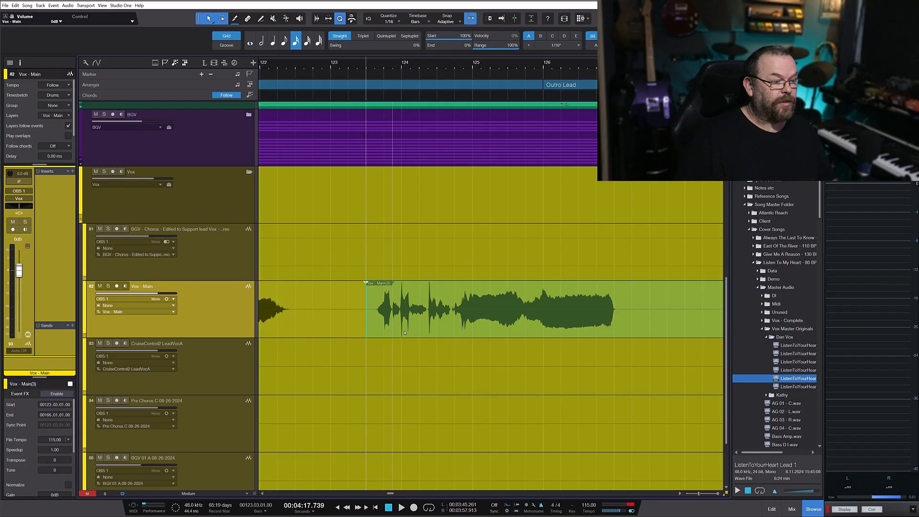
key(ctrl+m)
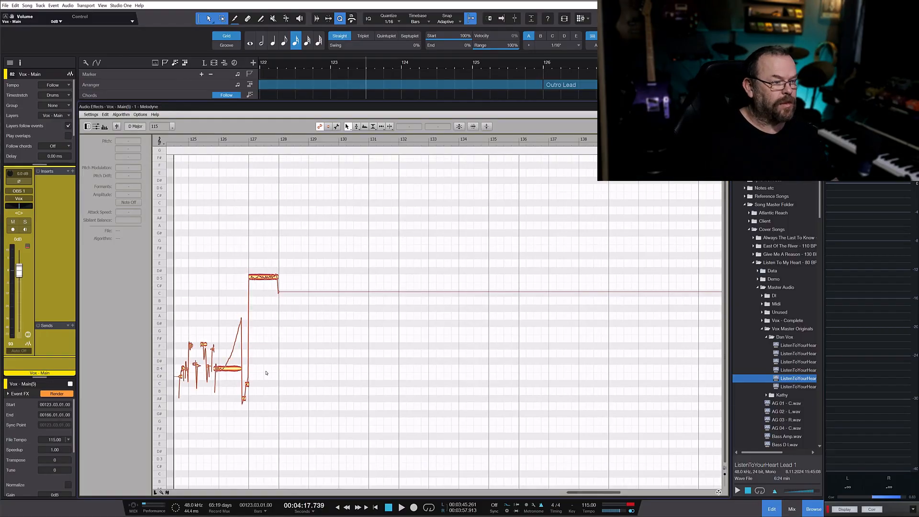
Separate the silent tail after the high D note at bar 128 and delete it
scroll(212, 367, left, 3)
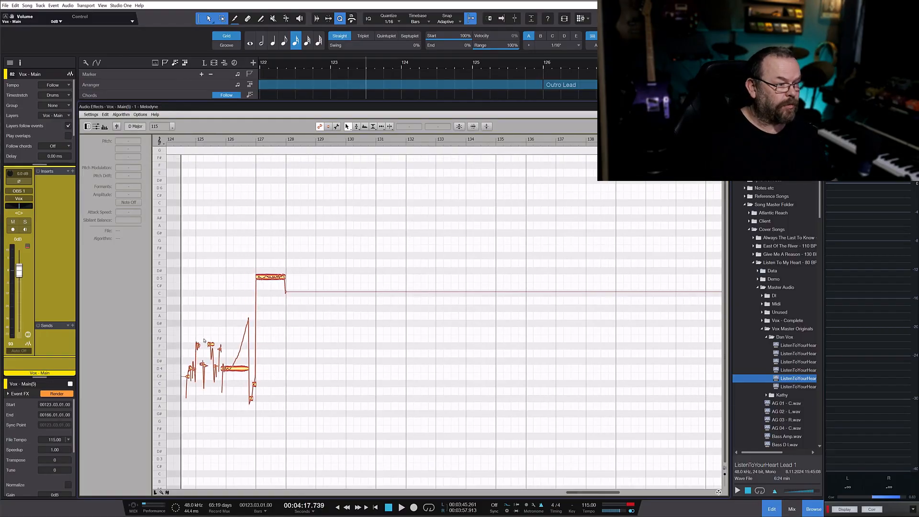
scroll(285, 318, up, 1)
scroll(284, 318, up, 2)
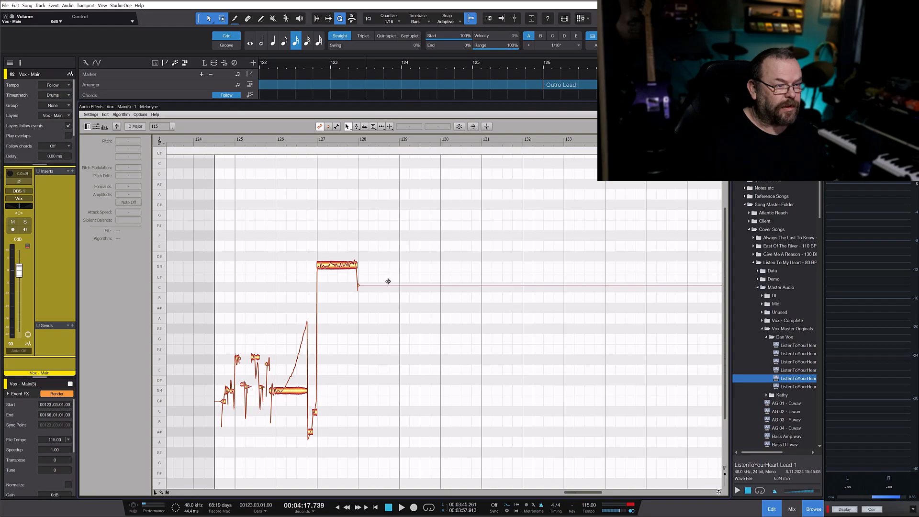
click(388, 281)
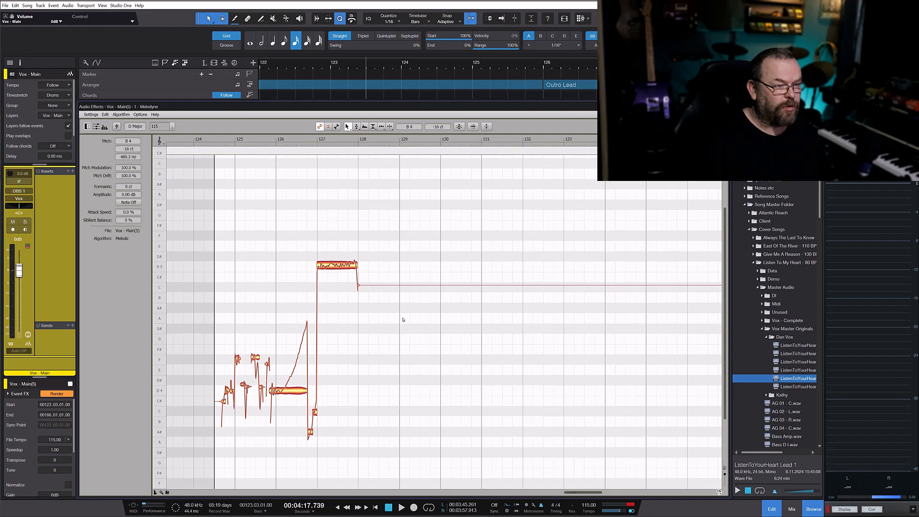
key(Delete)
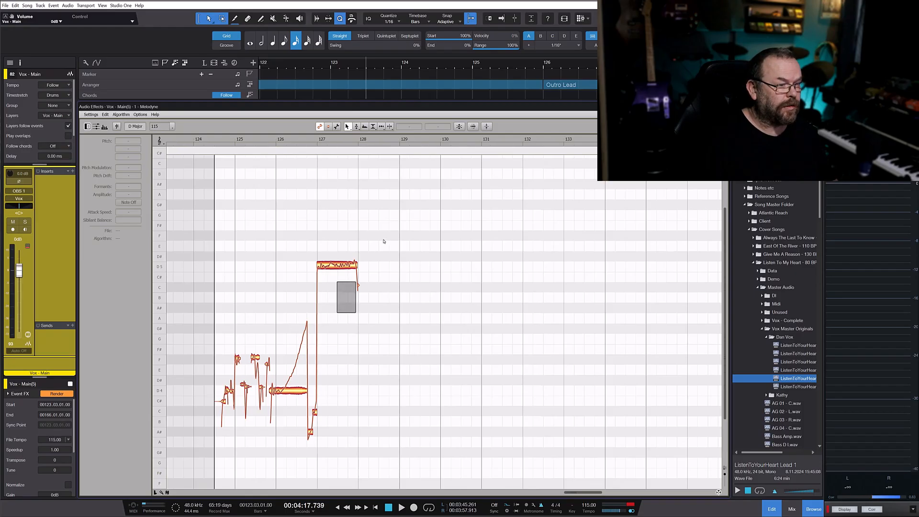
Solo Vox - Main to audition the final high D note, and stretch that note with its short tail to about bar 129
drag(383, 242, 388, 236)
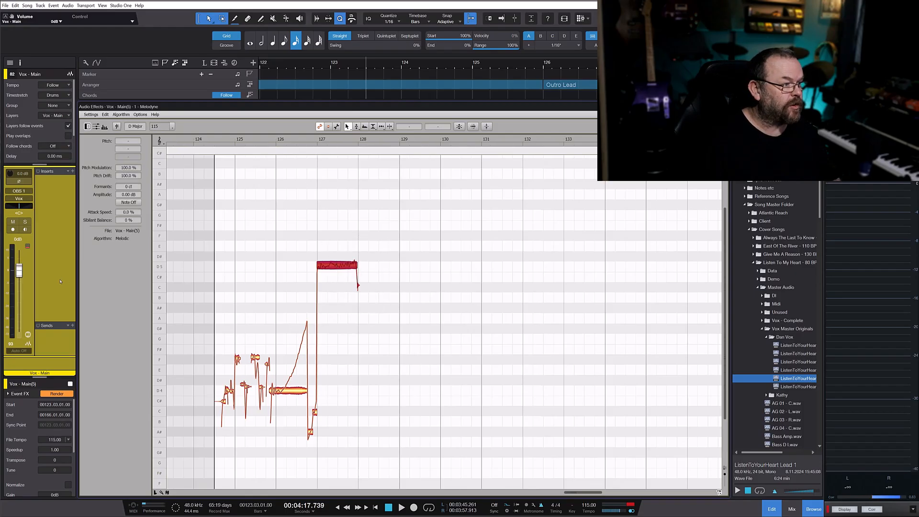
click(30, 223)
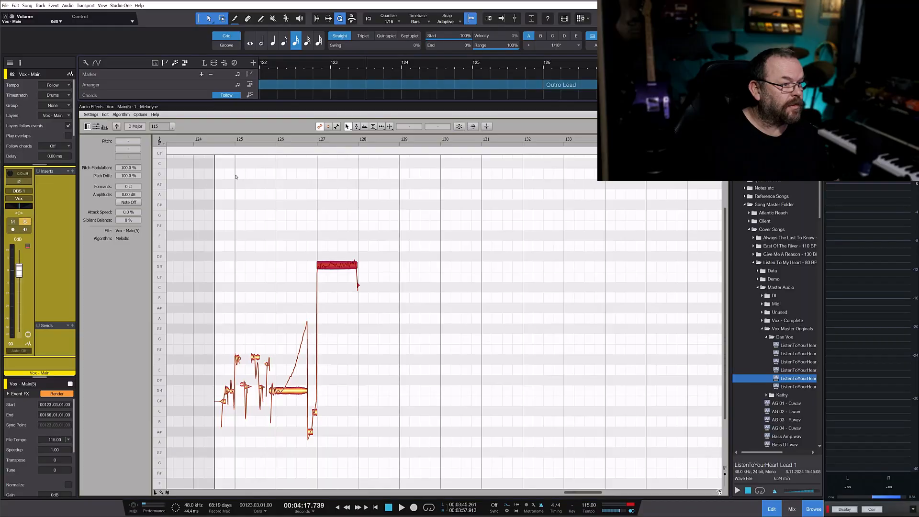
click(310, 140)
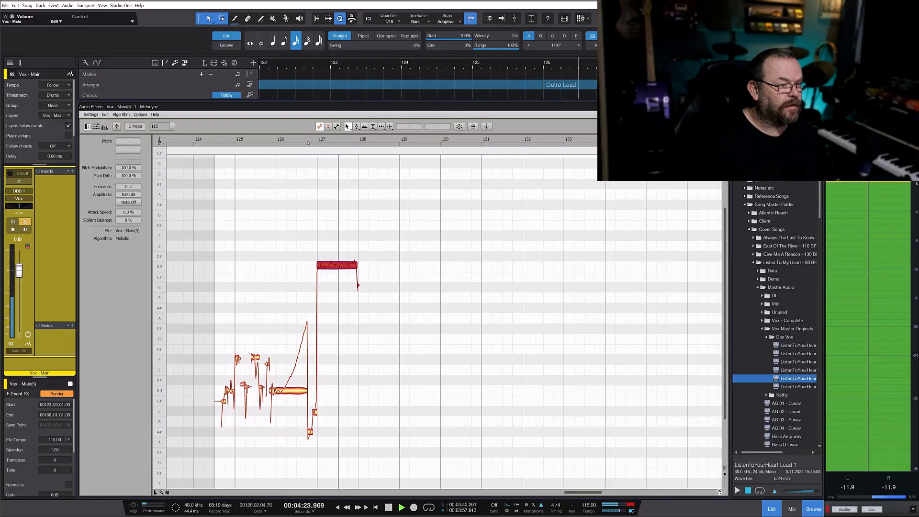
key(space)
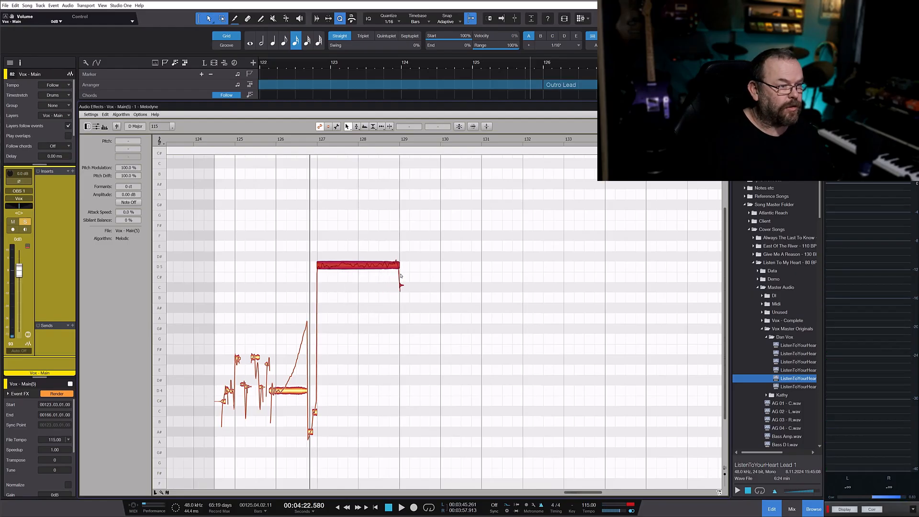
click(221, 139)
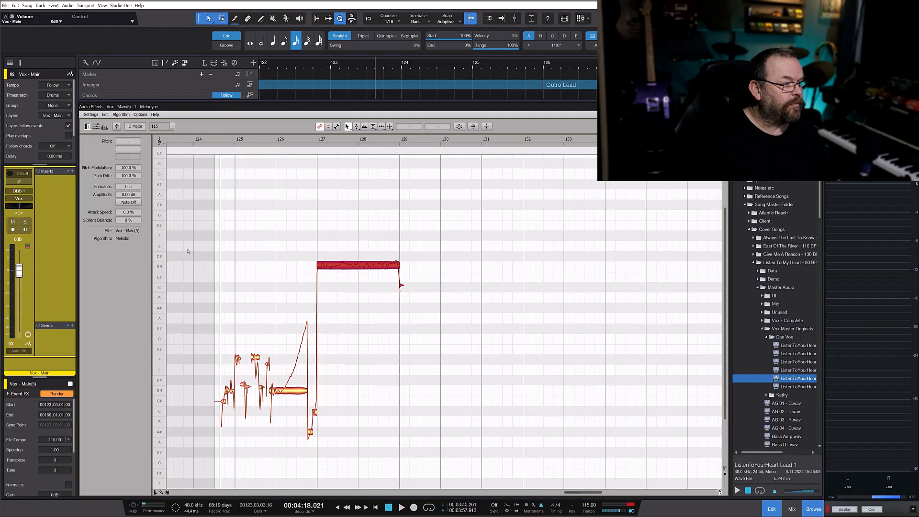
Audition the stretched high D note, and add a send to the Plate reverb on the Vox - Main channel
key(space)
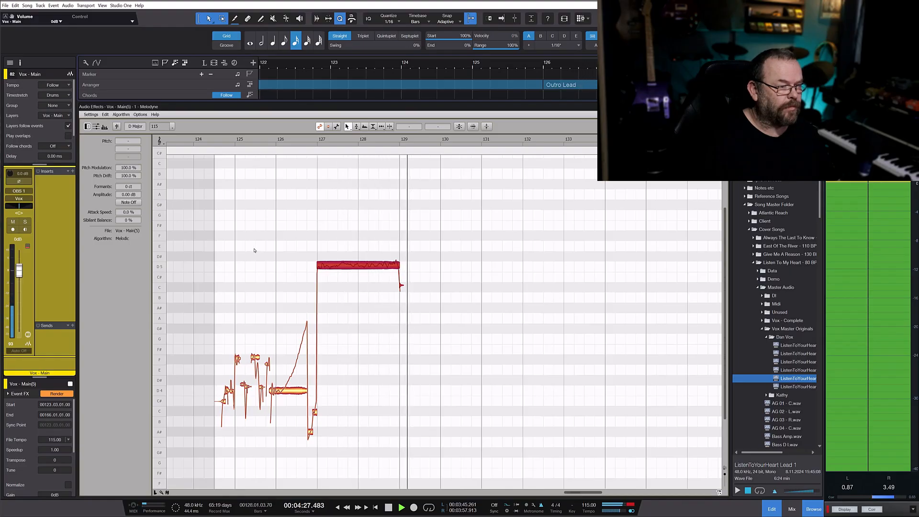
key(space)
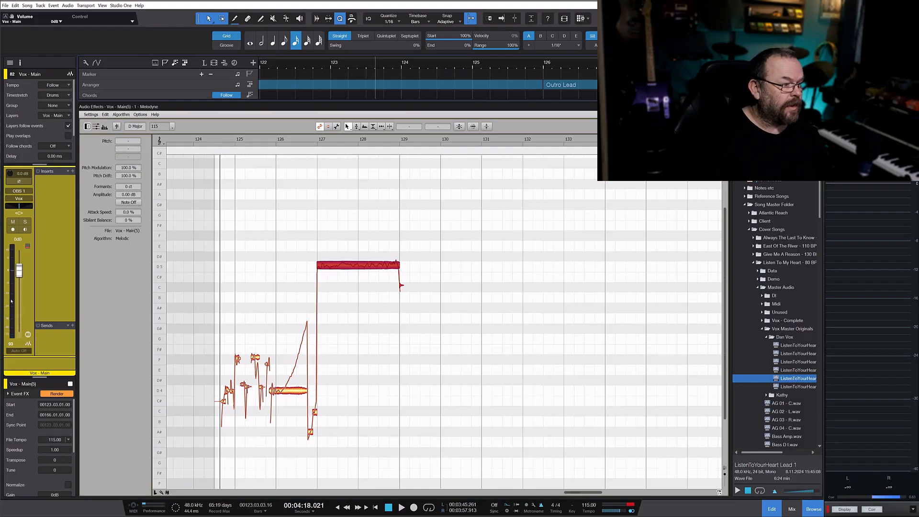
click(73, 326)
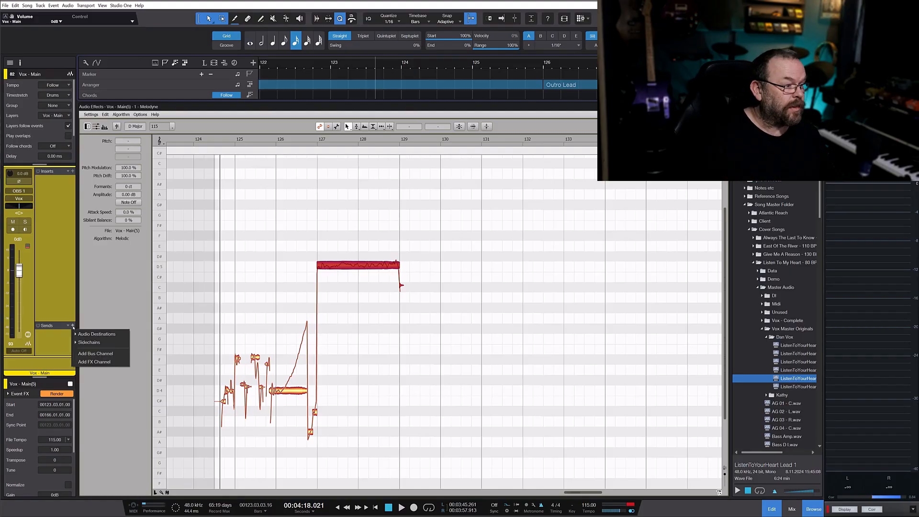
click(79, 334)
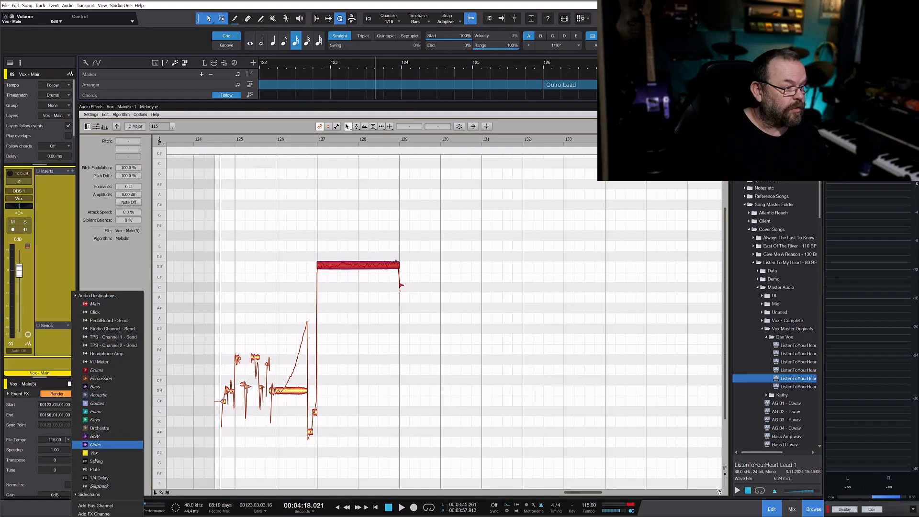
click(95, 470)
double_click(45, 334)
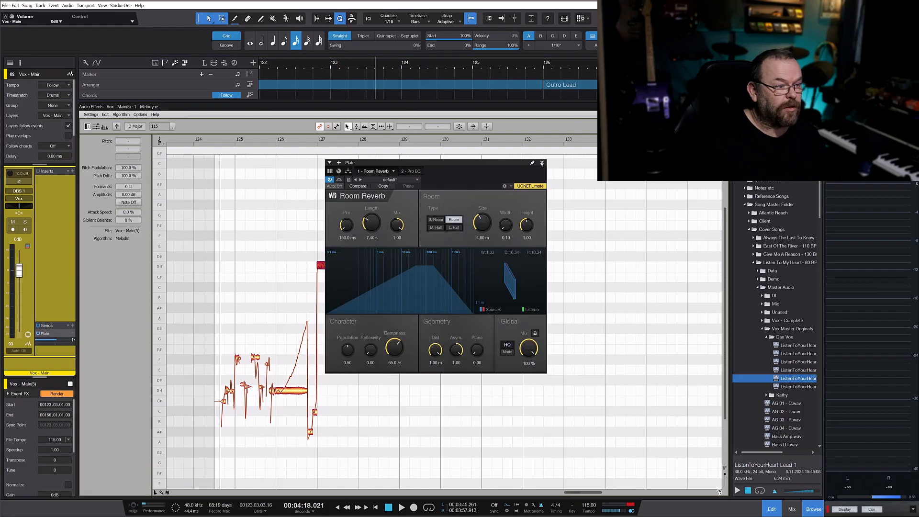
click(542, 163)
Play Vox - Main from just before bar 126 to hear the stretched D note with the Plate reverb
click(272, 139)
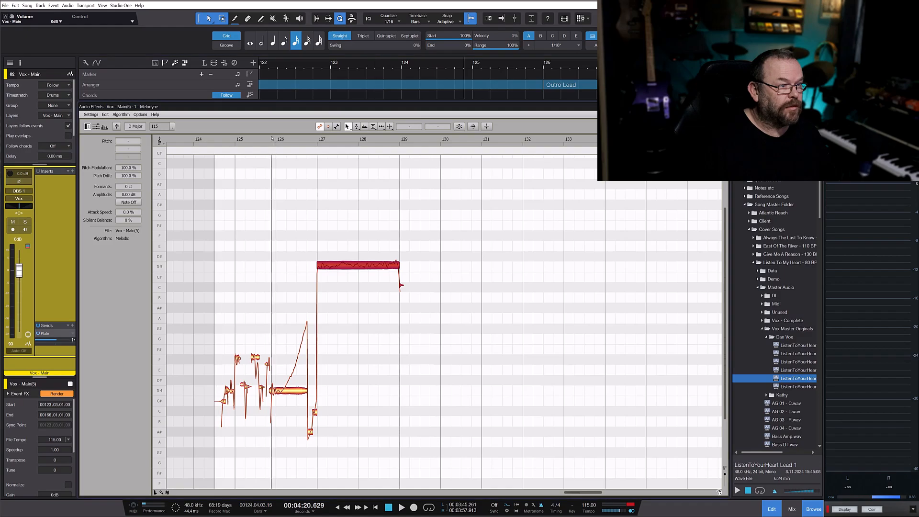
key(space)
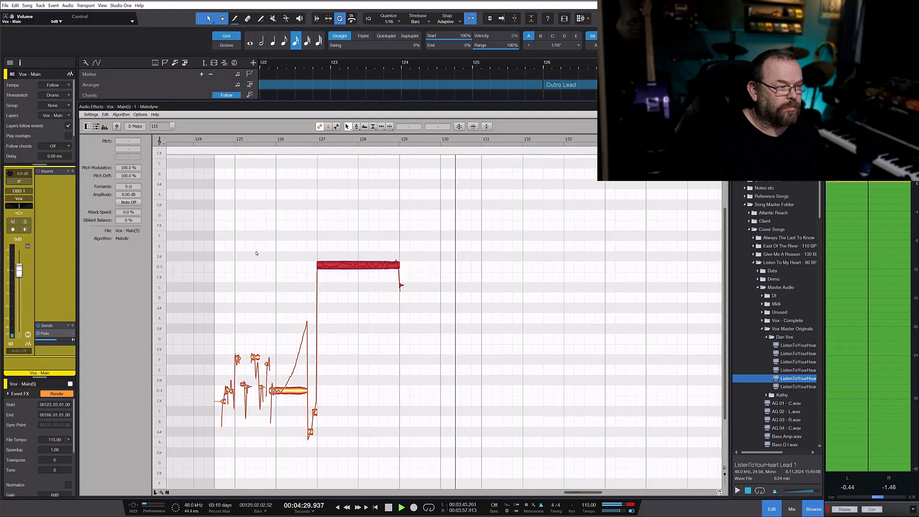
key(space)
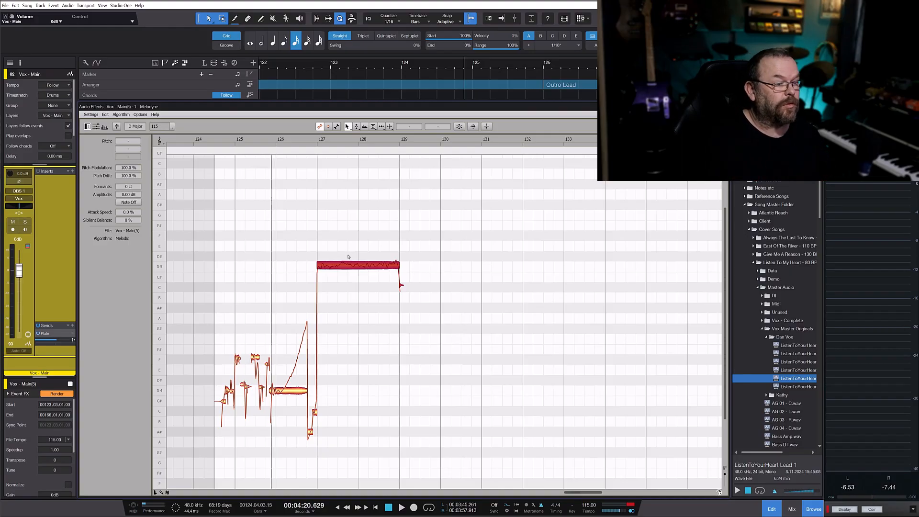
Shorten the high D note and its tail to end about one beat into bar 127, and audition the cut-off
drag(383, 313, 400, 272)
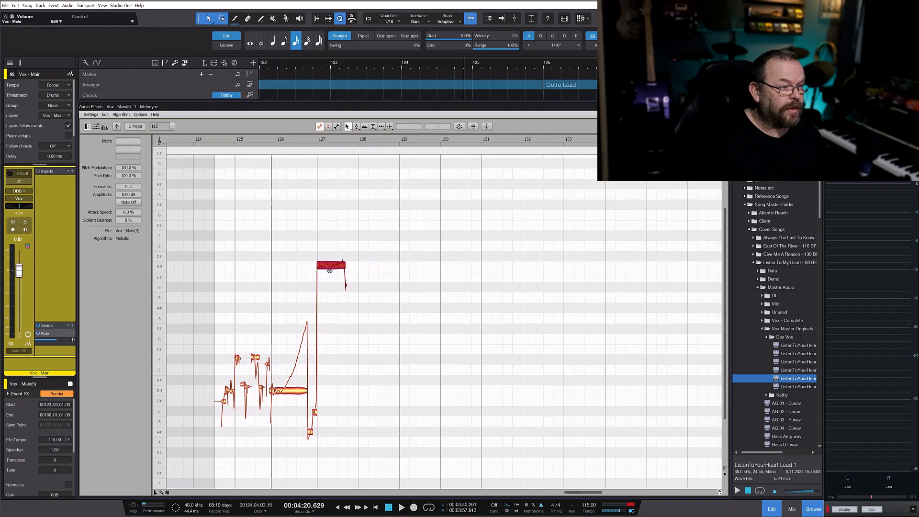
click(338, 296)
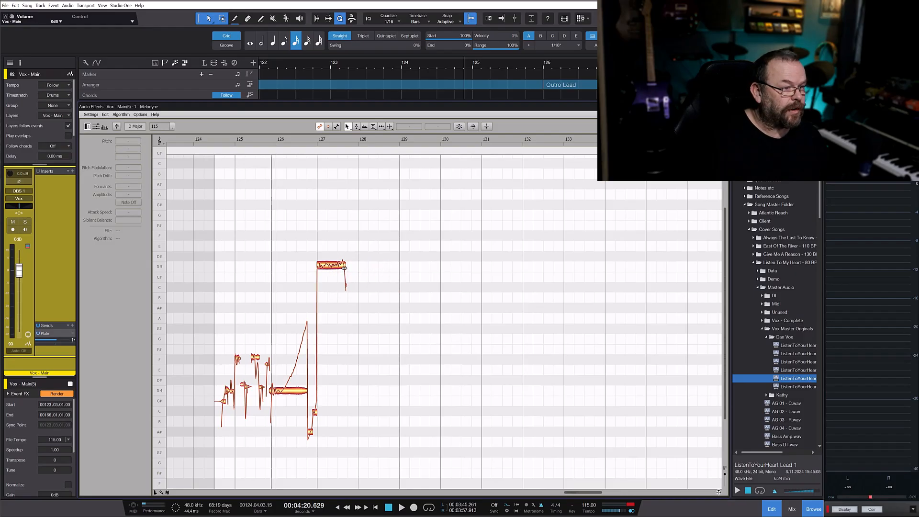
drag(344, 267, 337, 267)
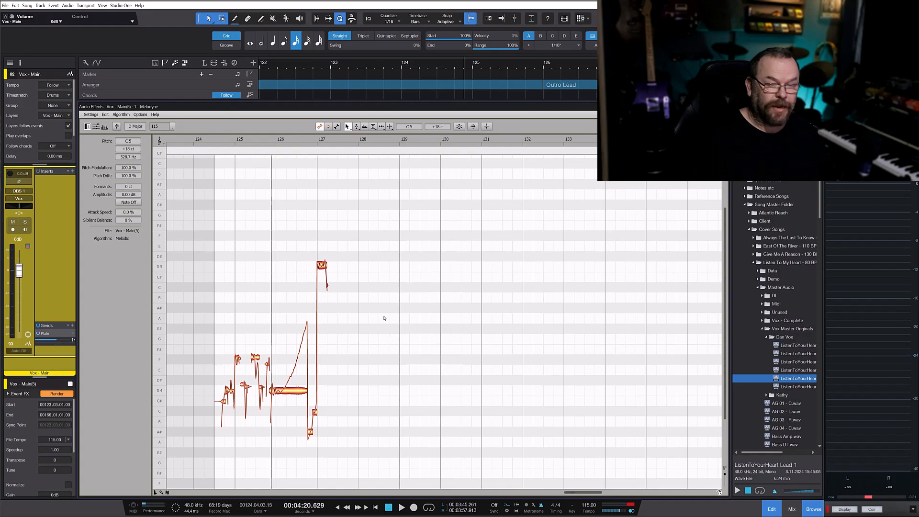
key(space)
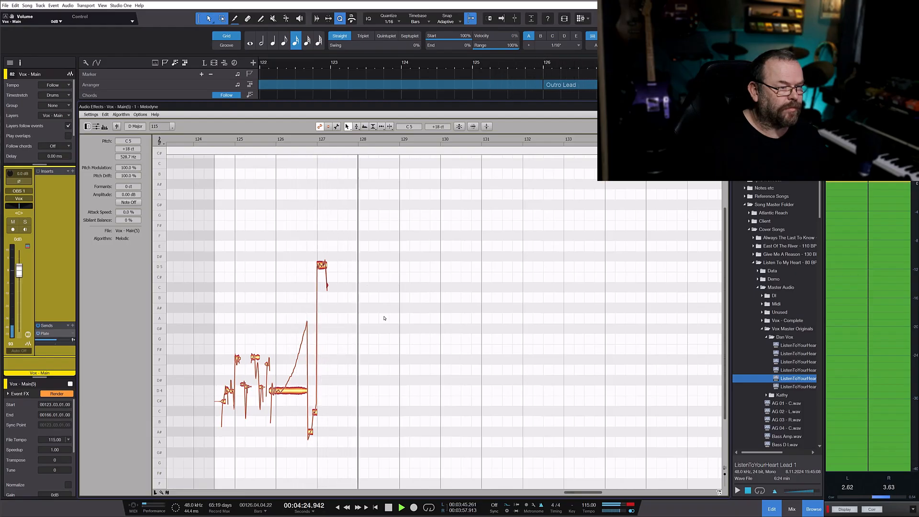
key(space)
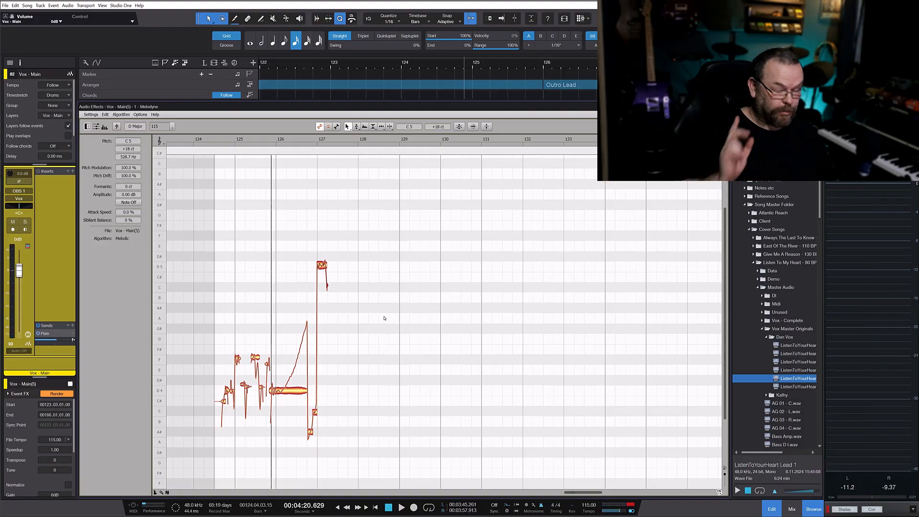
key(space)
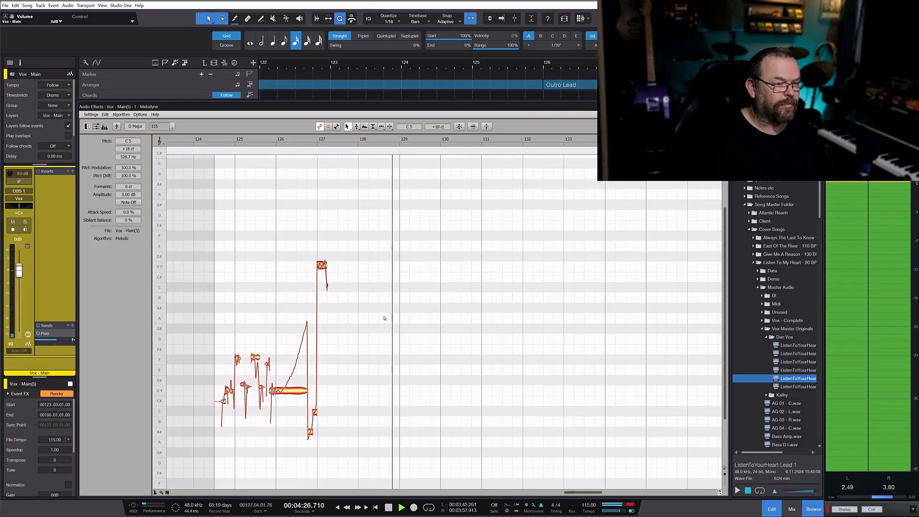
key(space)
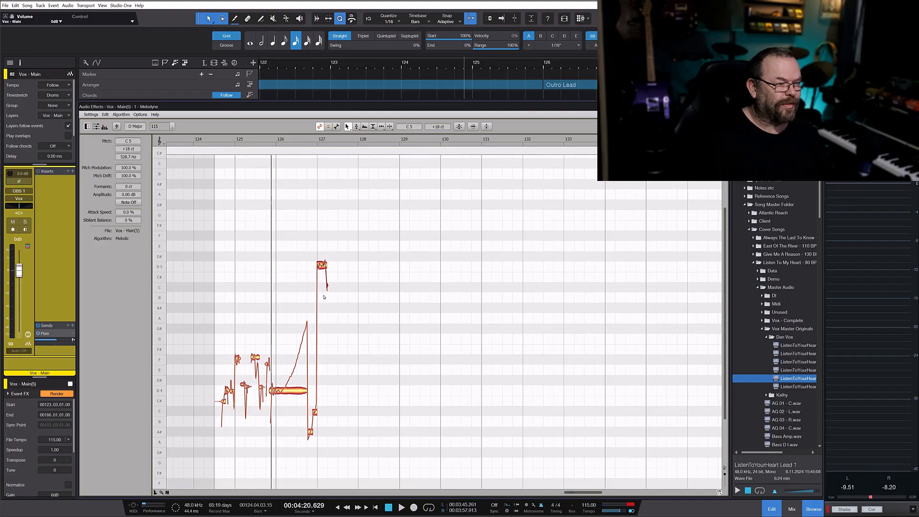
Stretch the high D note out to bar 131 and audition the full hold
click(326, 269)
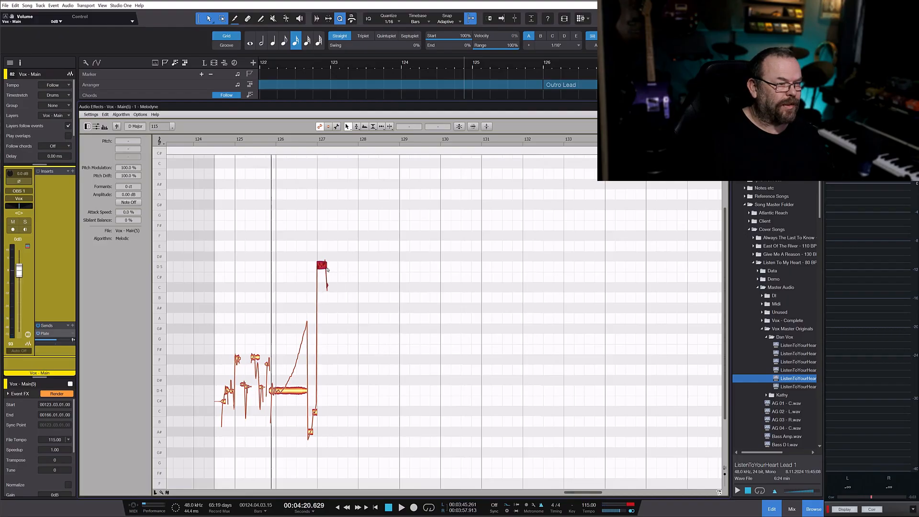
drag(388, 274, 493, 284)
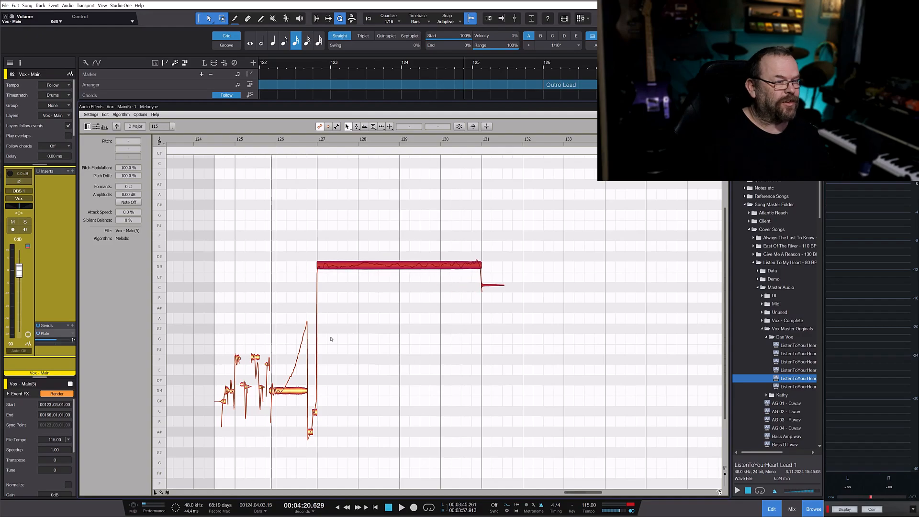
key(space)
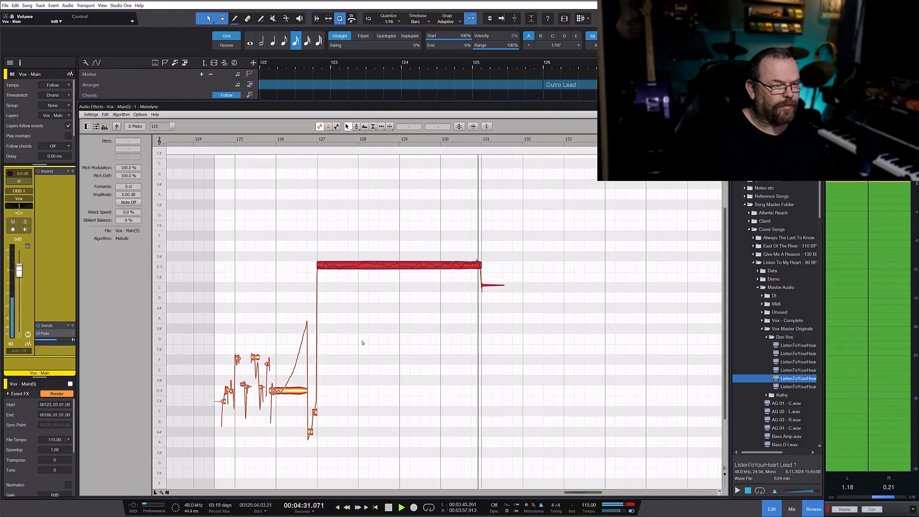
key(space)
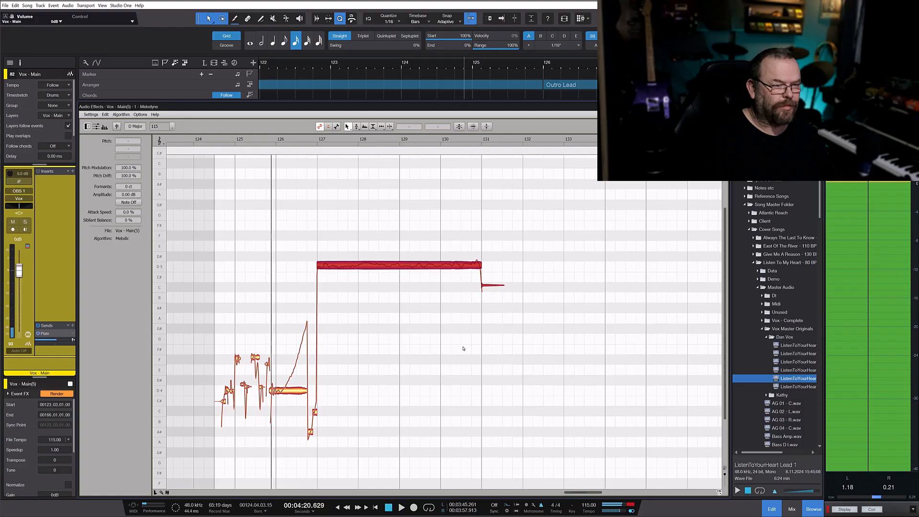
Shorten the small tail note after bar 131 and audition the held note from just before bar 127
click(501, 310)
click(502, 285)
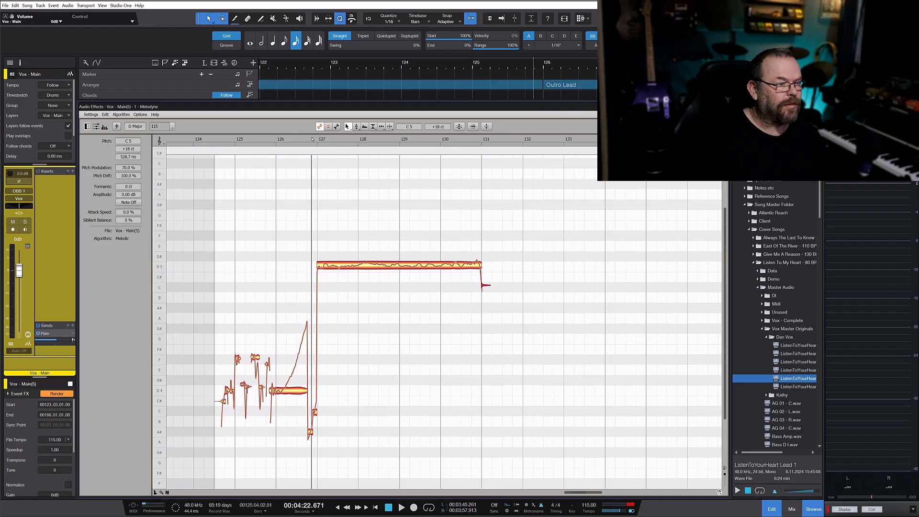
double_click(312, 138)
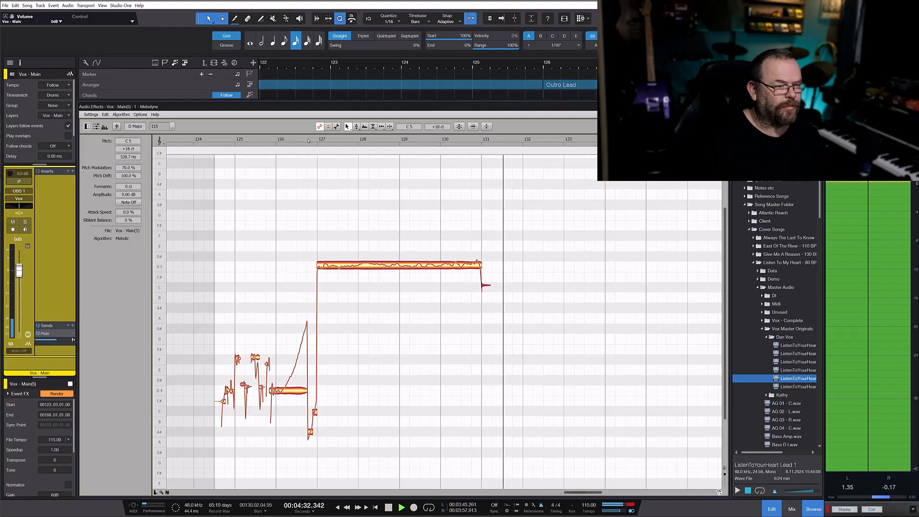
key(space)
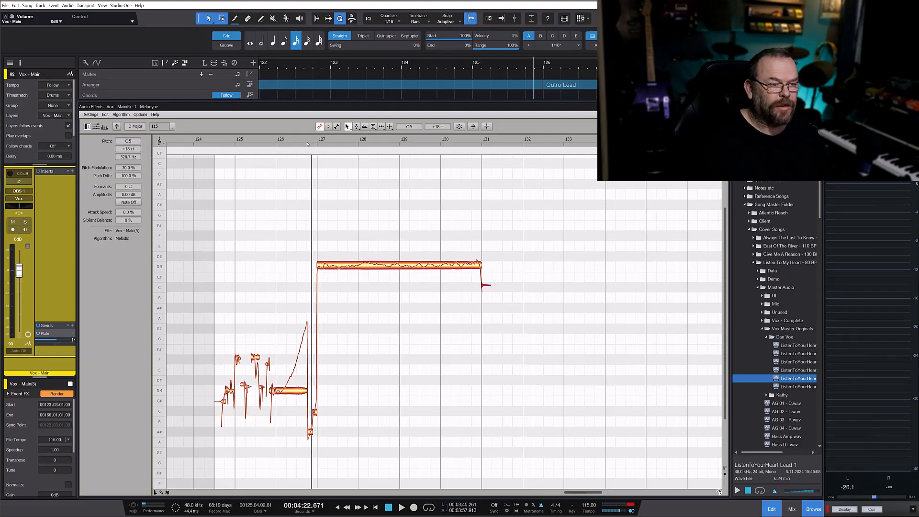
Fade out the held high D note with the Fade tool, starting the fade at about bar 128
right_click(416, 302)
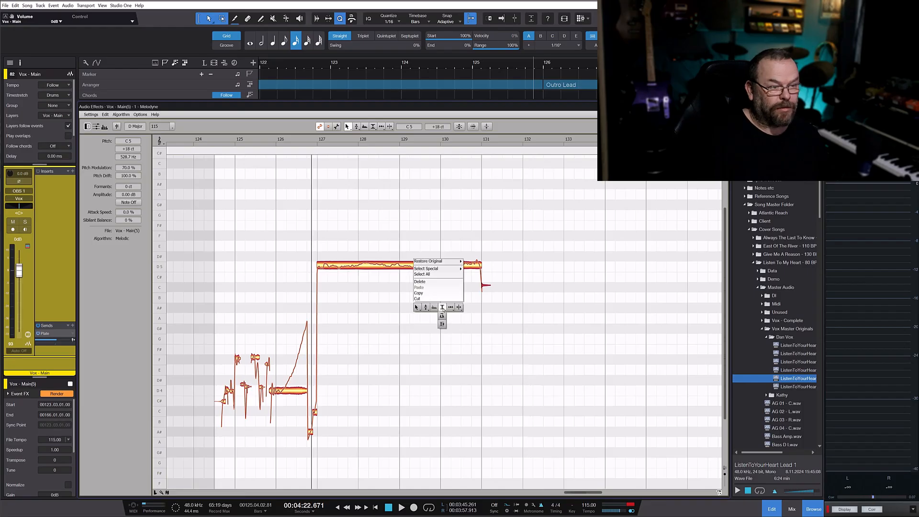
click(442, 316)
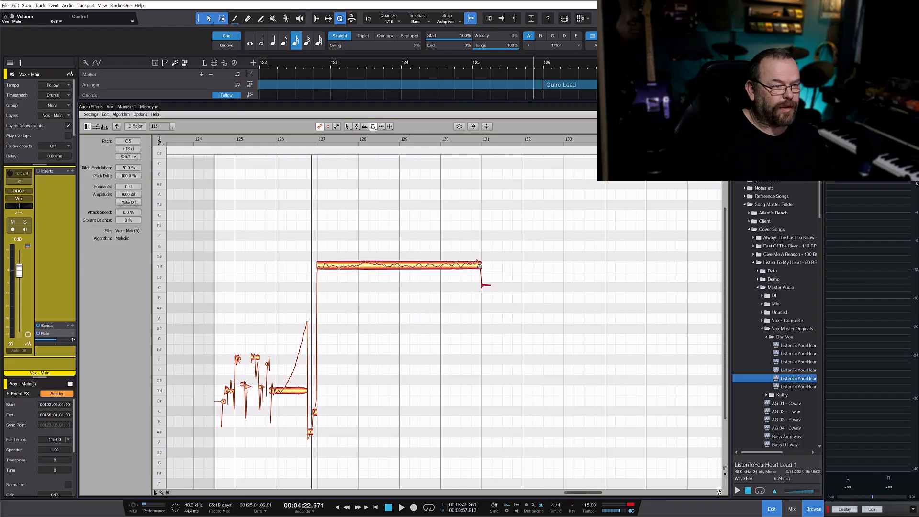
click(479, 265)
drag(399, 267, 362, 267)
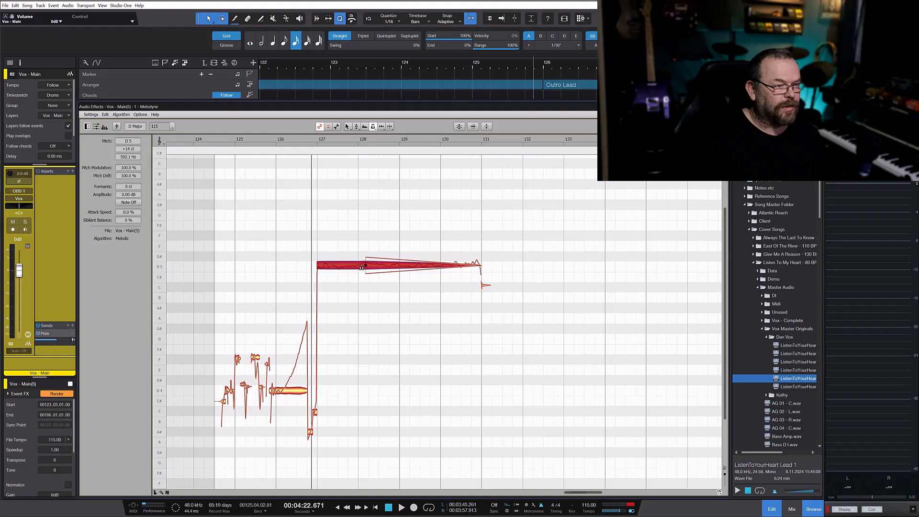
click(465, 306)
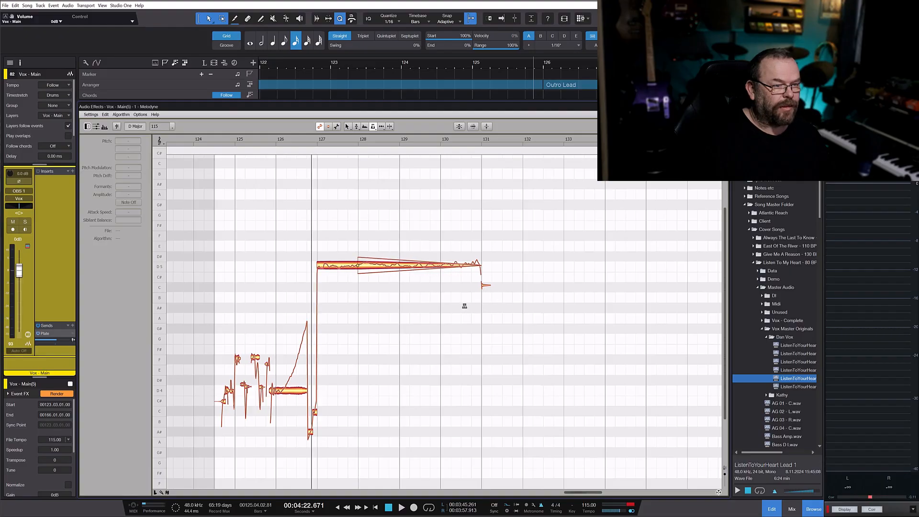
Delete the tail note after bar 131 and audition the faded high D note from just before bar 127
right_click(435, 300)
click(410, 291)
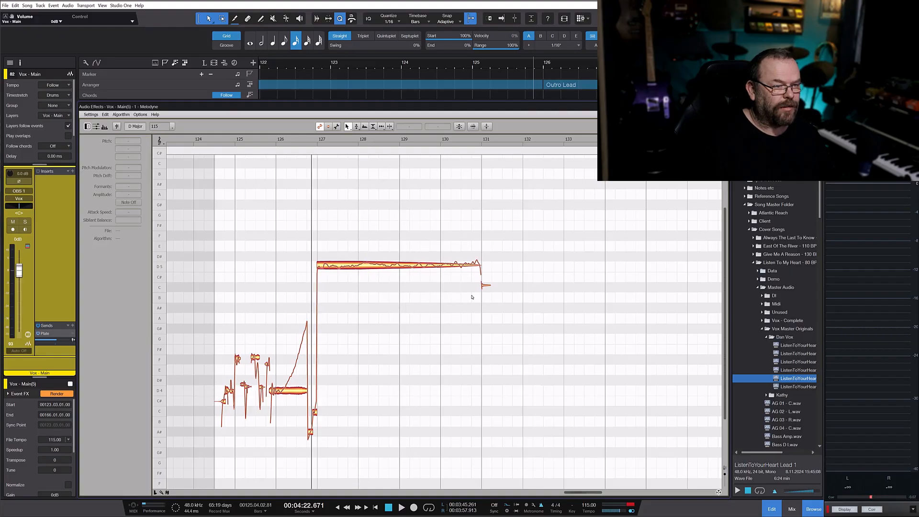
drag(471, 294, 511, 283)
key(Delete)
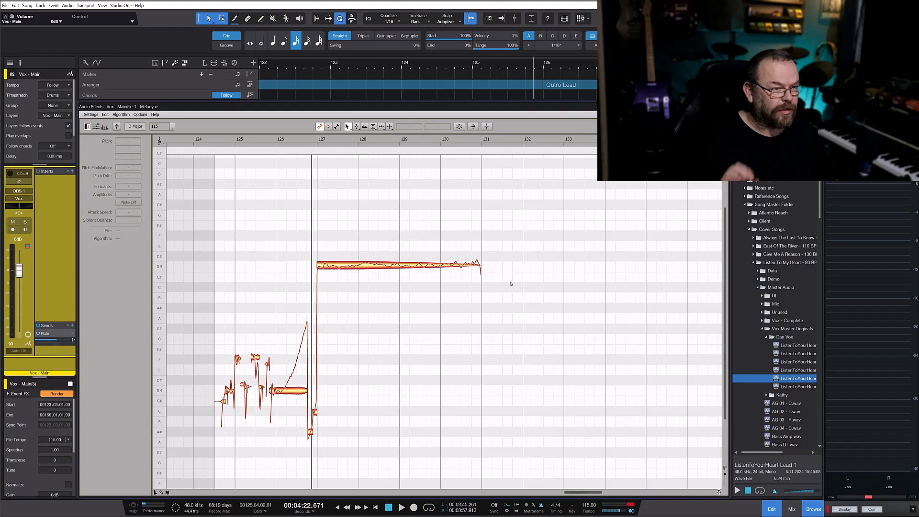
key(space)
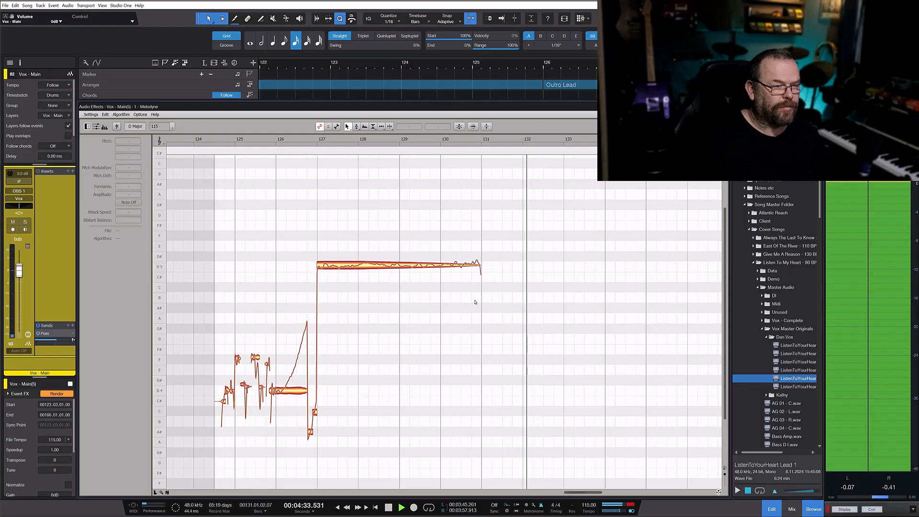
key(space)
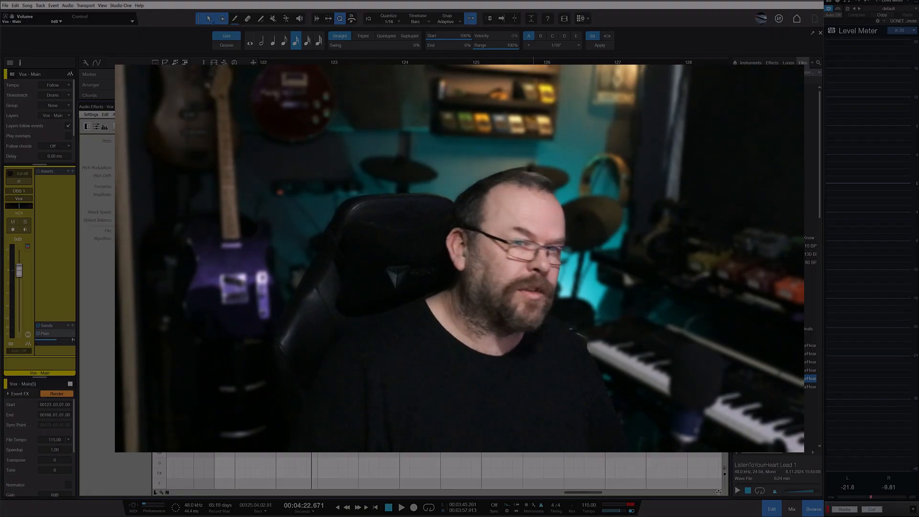
Record a Bass Amp take from bar 109 into the Outro Chorus, and play it back from bar 108.4
key(F2)
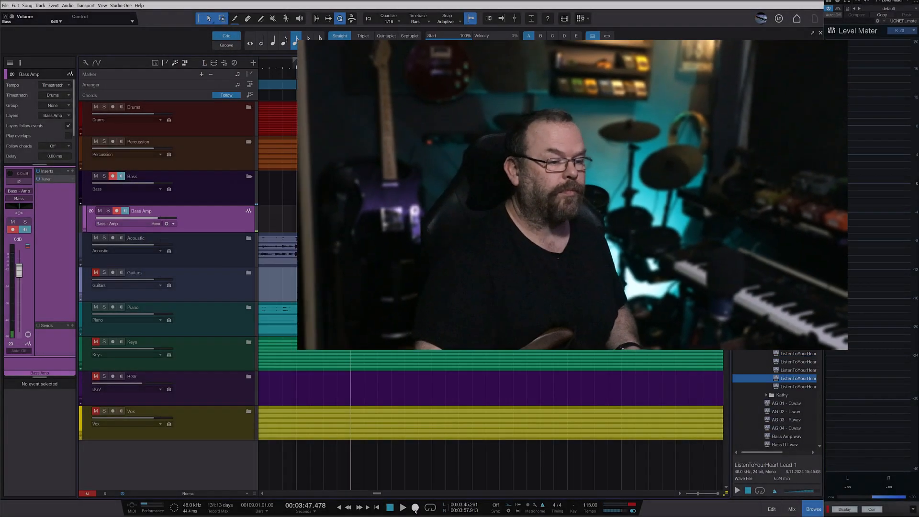
click(415, 508)
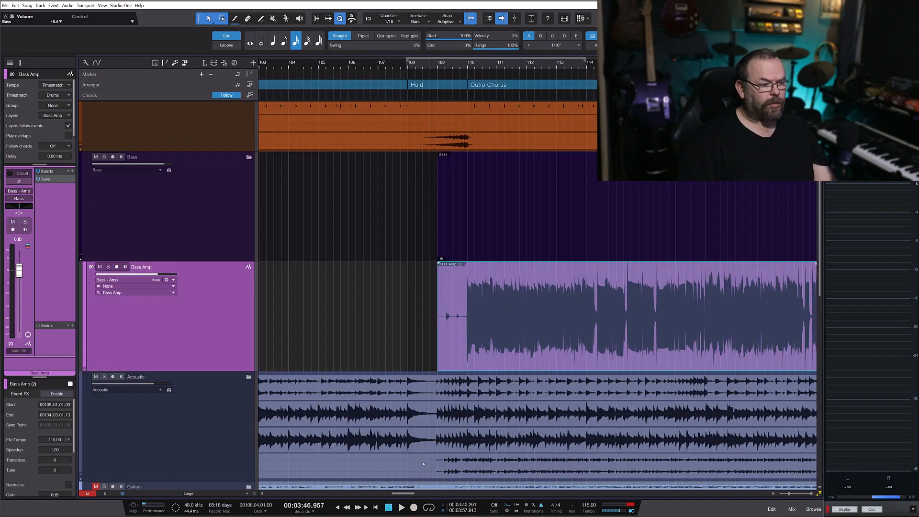
click(401, 508)
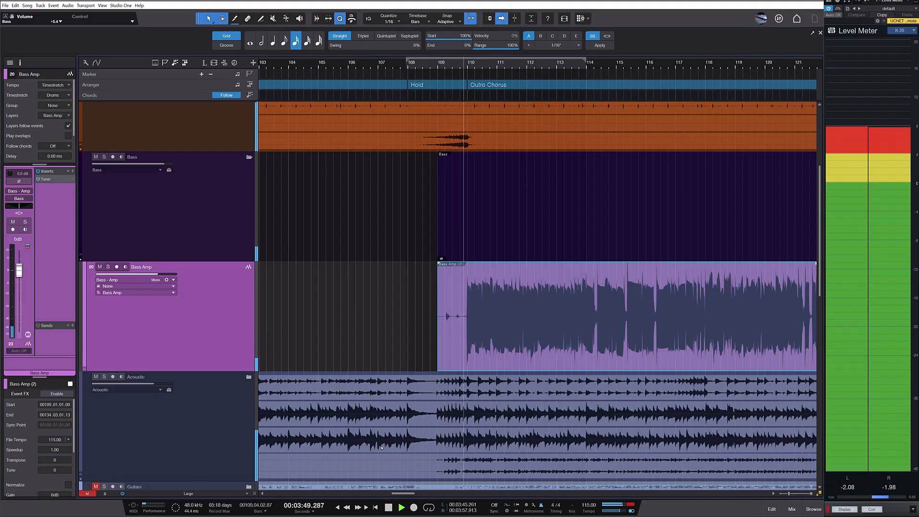
scroll(468, 369, up, 5)
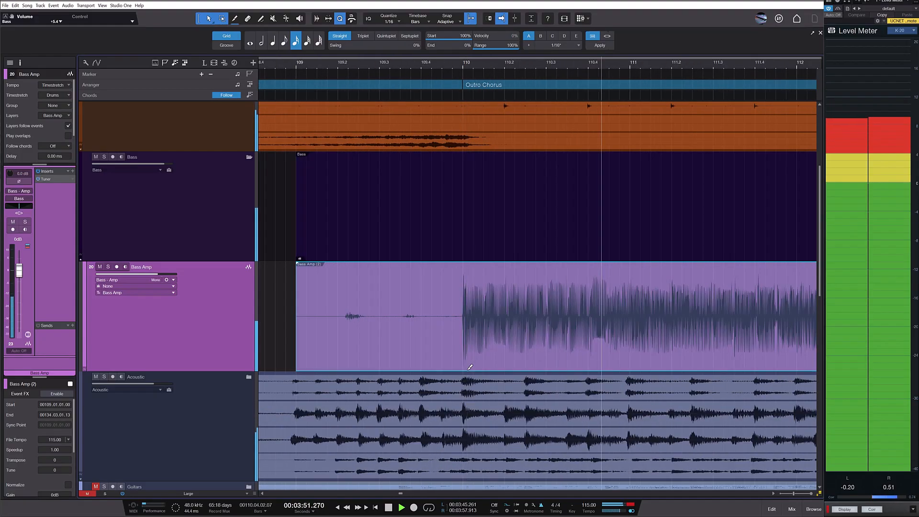
scroll(471, 367, down, 3)
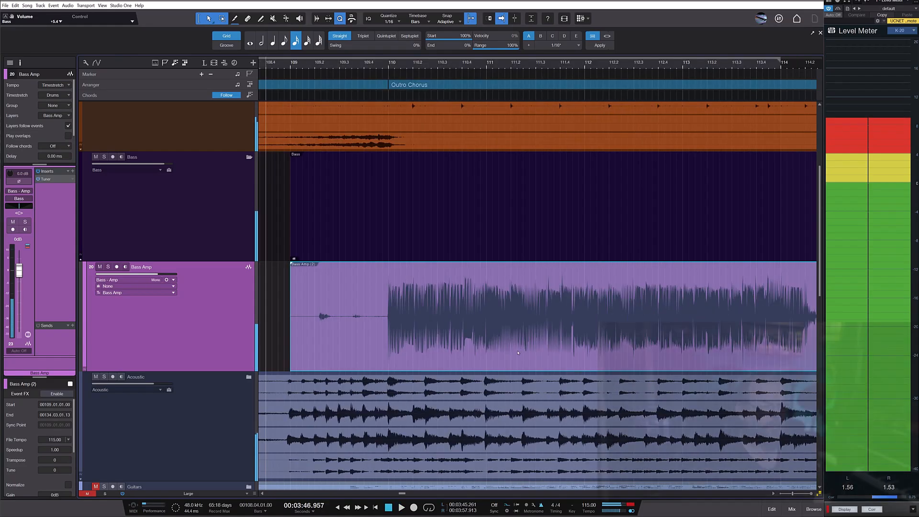
Open the recorded Bass Amp take, which starts at bar 109, in Melodyne
scroll(514, 325, down, 6)
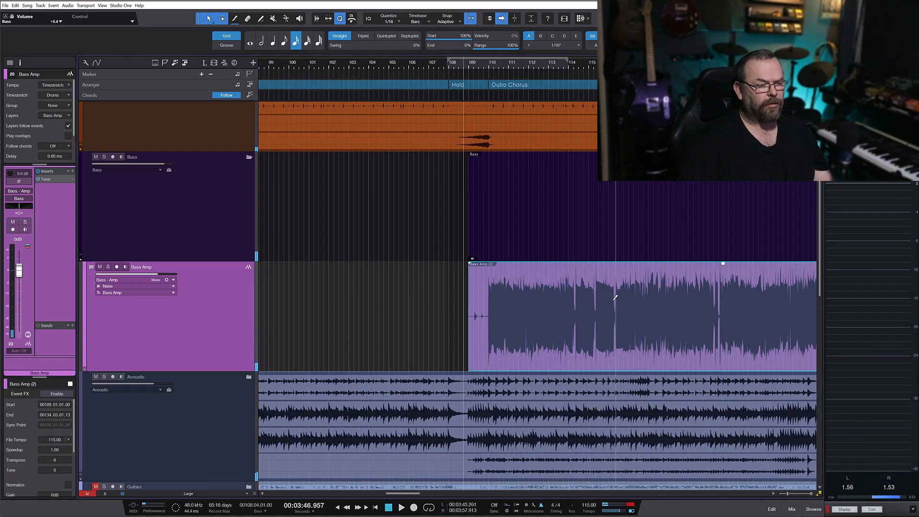
scroll(538, 330, up, 4)
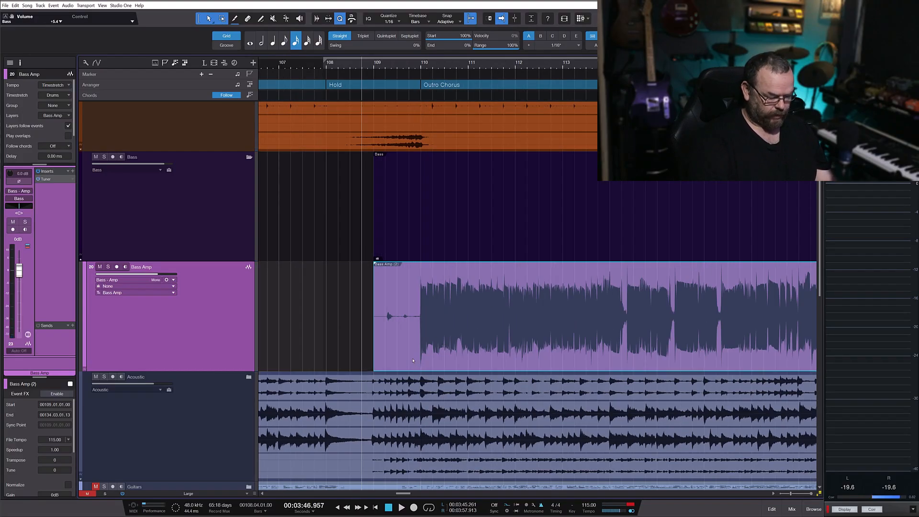
key(ctrl+m)
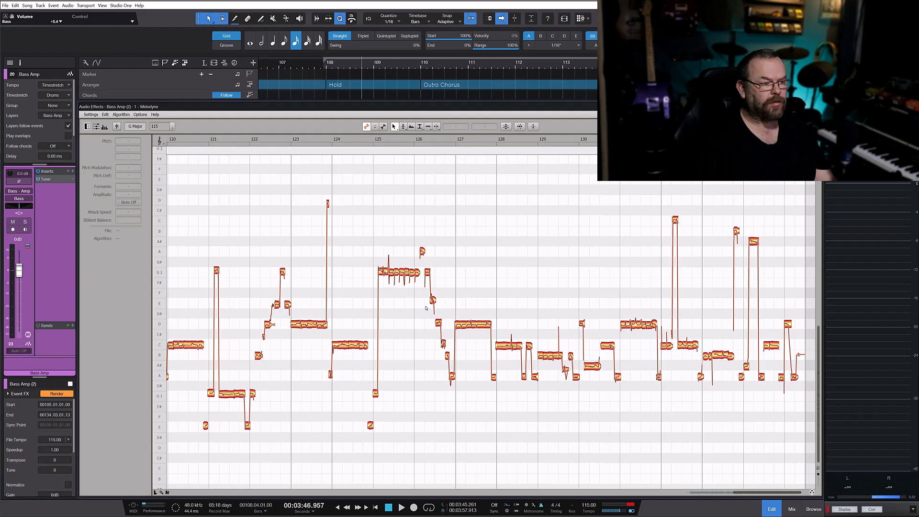
Correct the bass take's pitch with Pitch Center at 100 % and Pitch Drift at 0 %
click(507, 126)
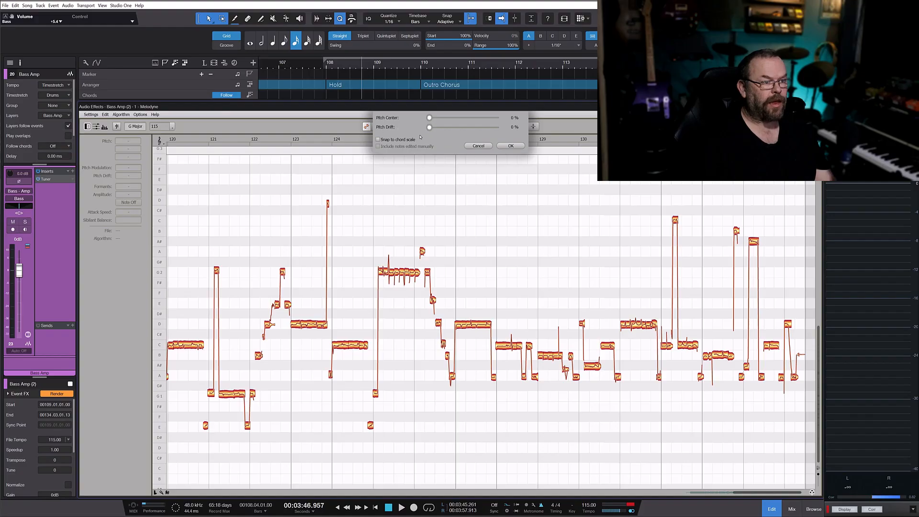
click(480, 146)
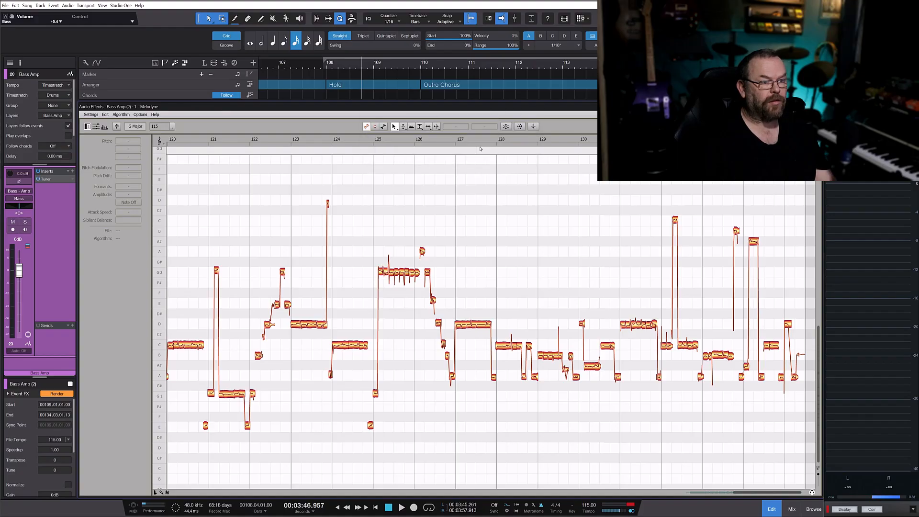
click(506, 126)
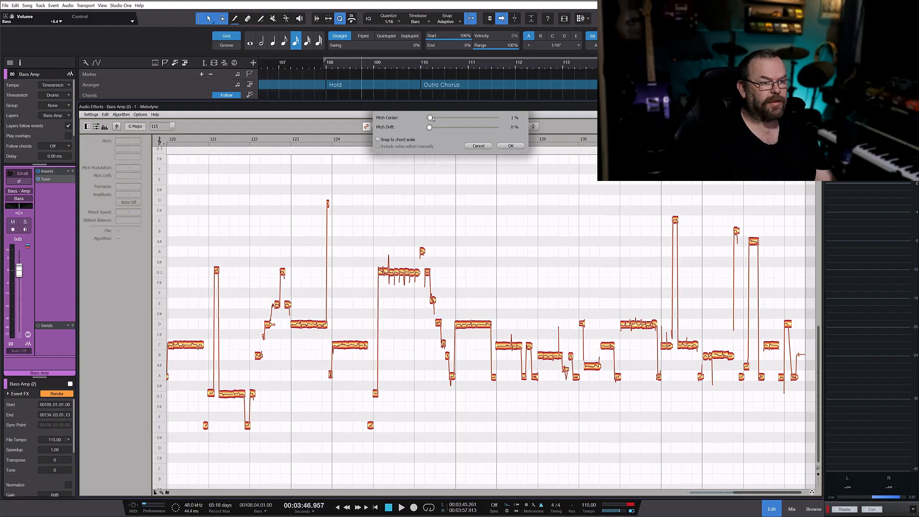
drag(483, 119, 530, 119)
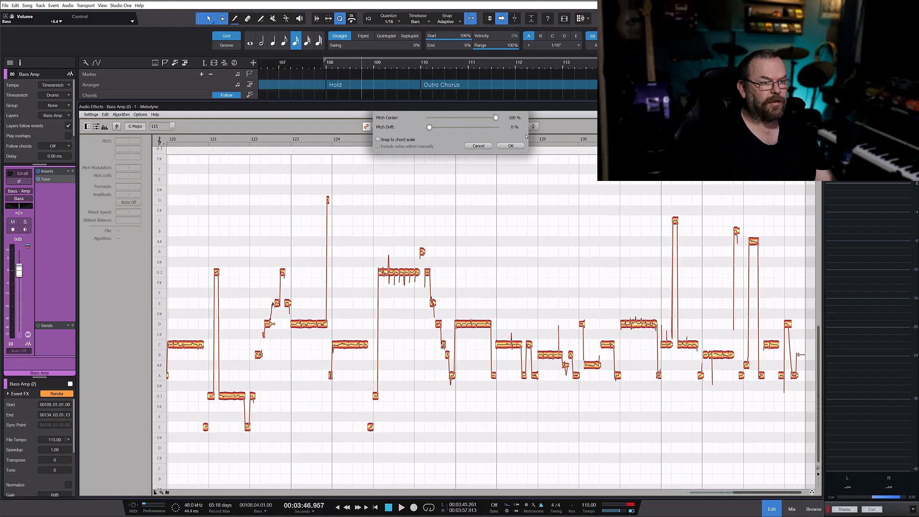
click(507, 148)
Check the corrected bass notes back to bar 113 and undo the pitch correction
scroll(458, 253, down, 5)
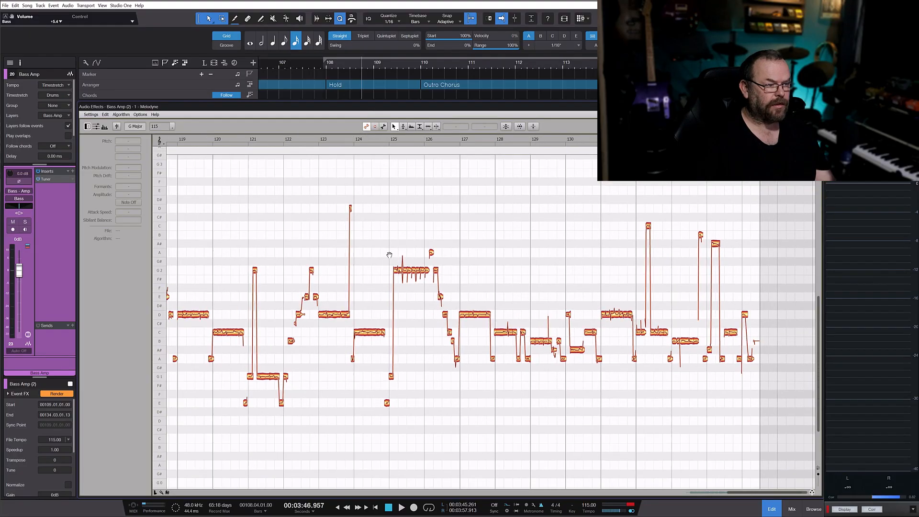
scroll(371, 249, left, 5)
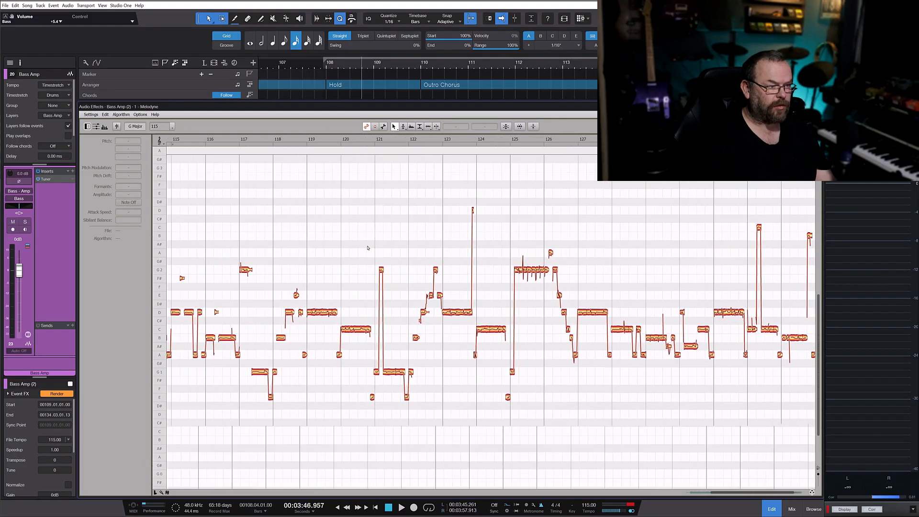
scroll(367, 248, left, 2)
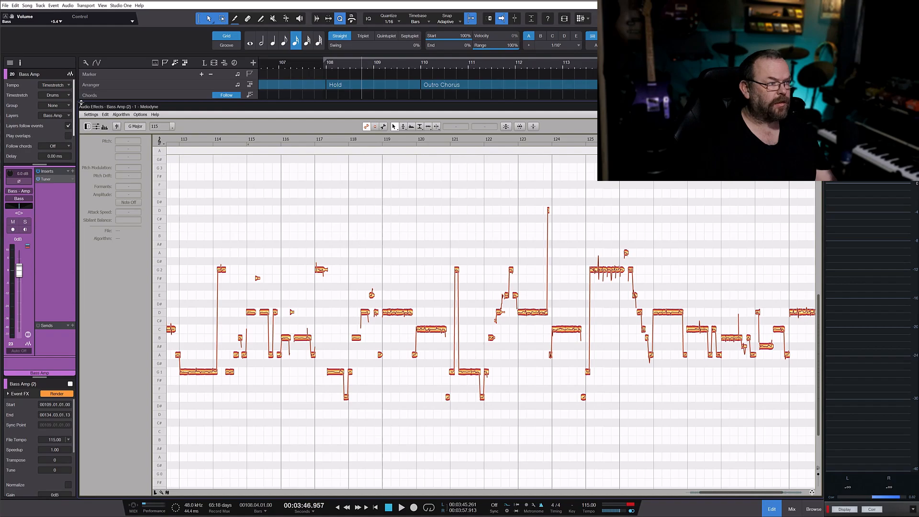
click(106, 114)
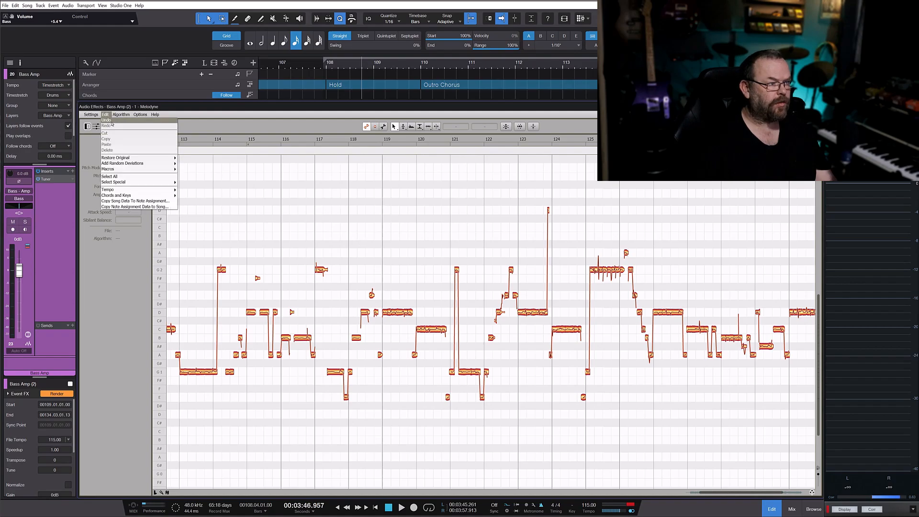
click(112, 122)
Reapply the Correct Pitch macro to the bass notes, setting Pitch Center to 100 % and leaving Pitch Drift at 0 %
scroll(221, 298, left, 5)
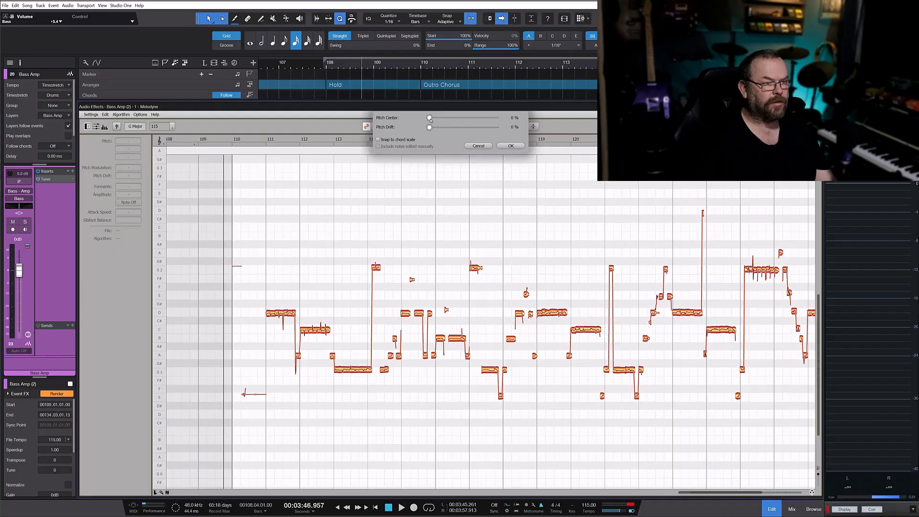
drag(495, 119, 566, 124)
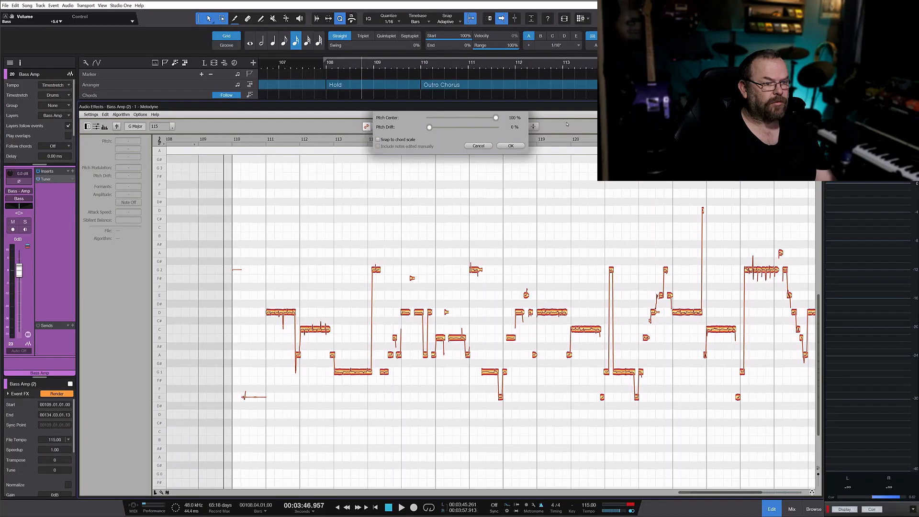
click(505, 147)
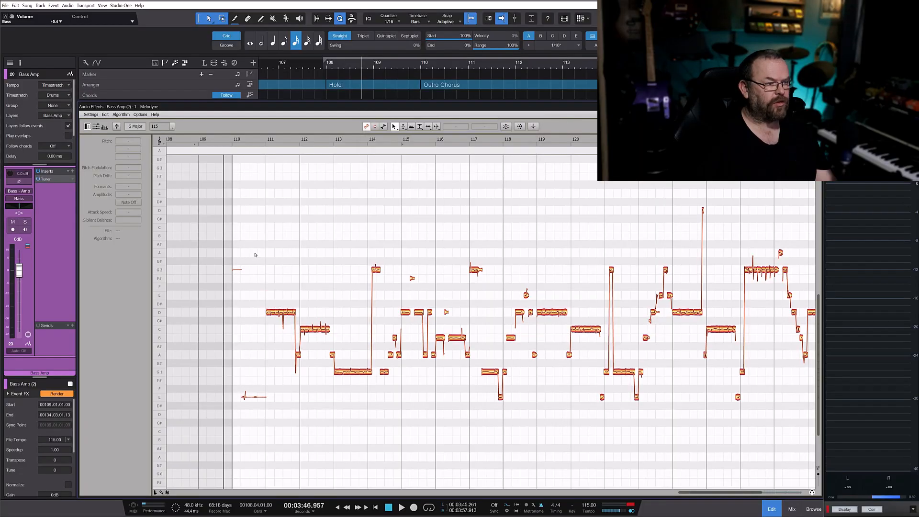
Audition the pitch-corrected bass from song position 109.4 through about bar 115
scroll(256, 255, up, 1)
click(259, 144)
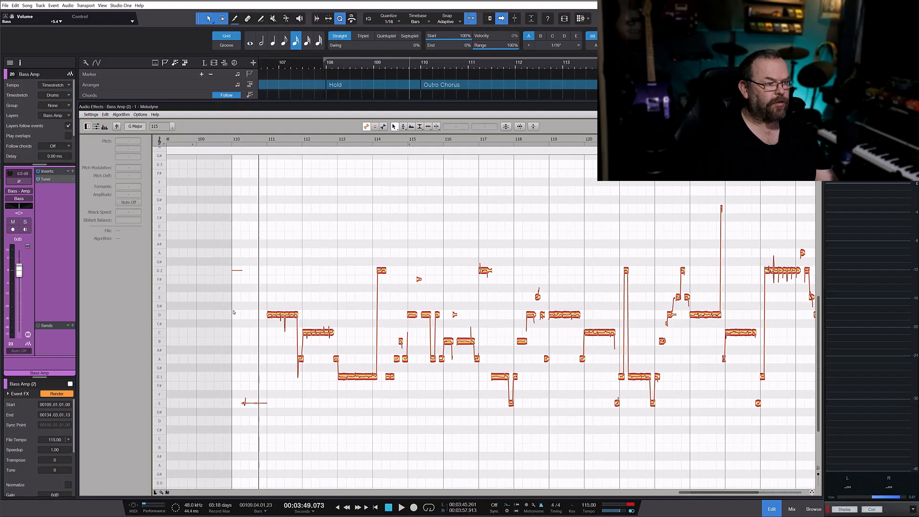
key(space)
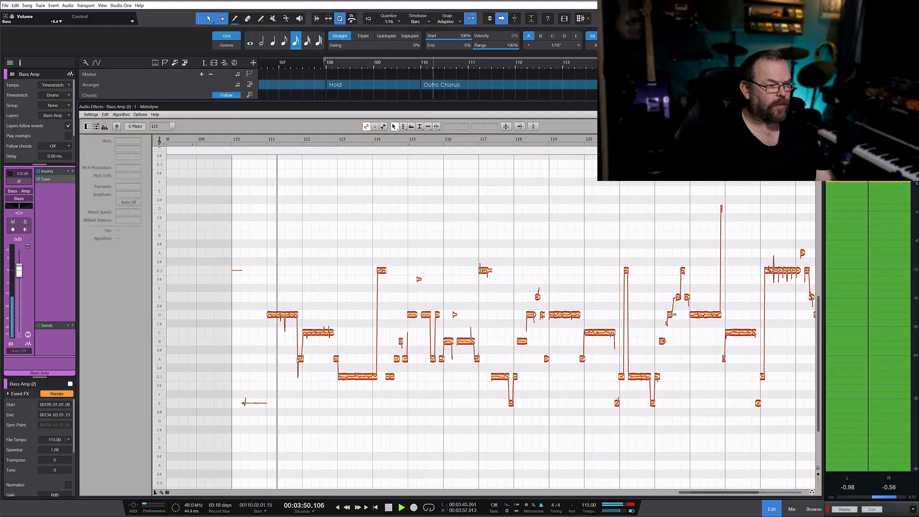
scroll(315, 342, up, 1)
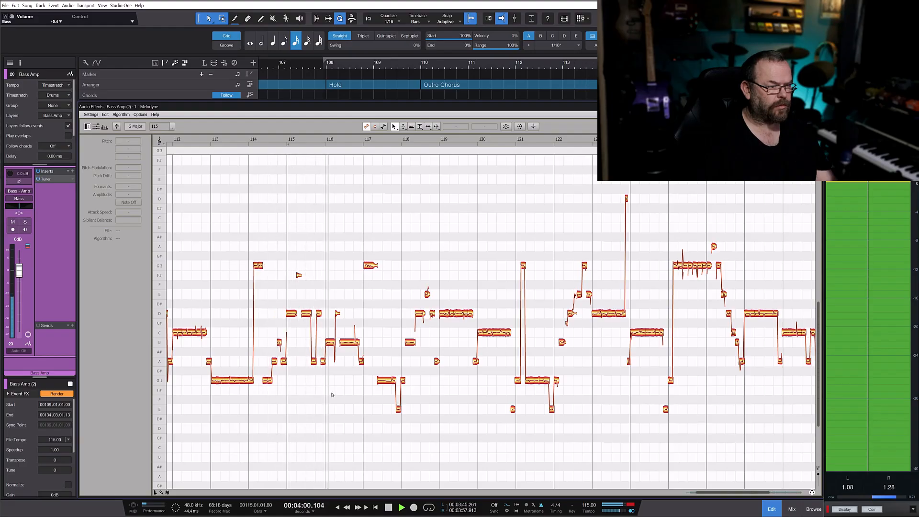
key(space)
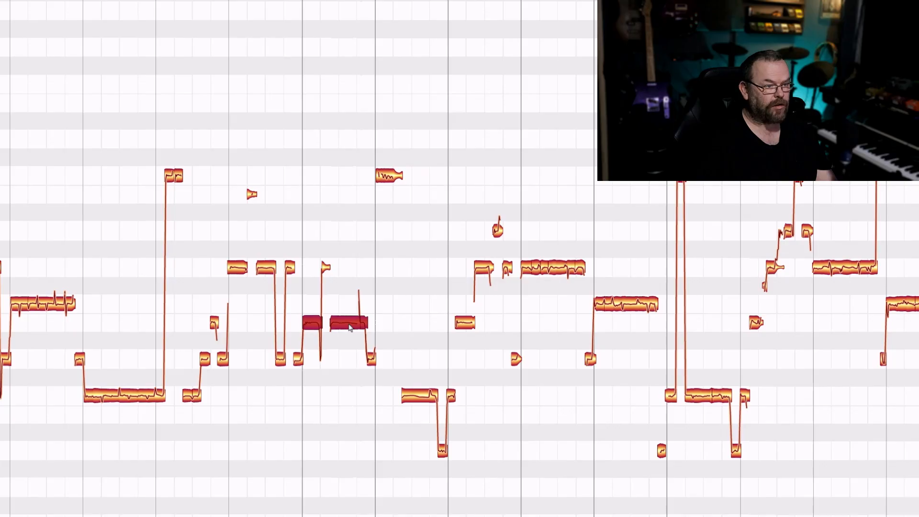
Raise the two B notes in Melodyne's bar 116 to C and play back the changed passage
drag(349, 325, 352, 304)
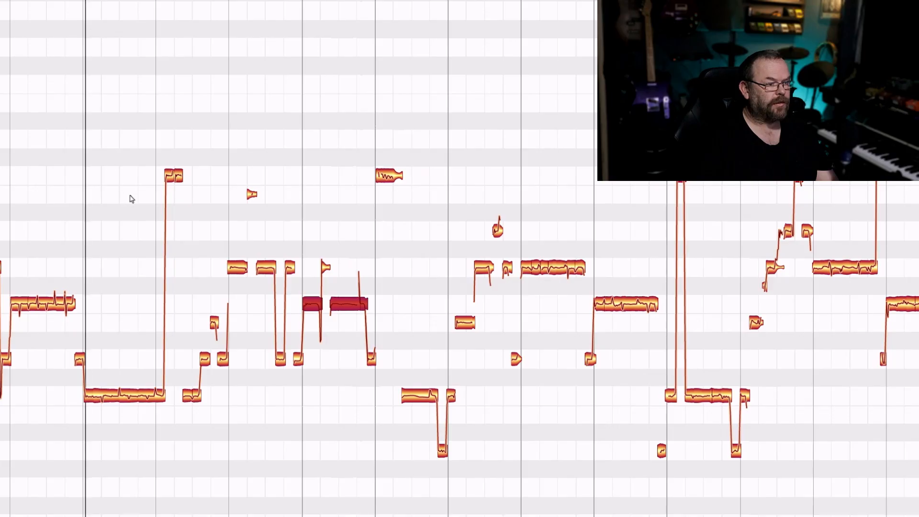
key(space)
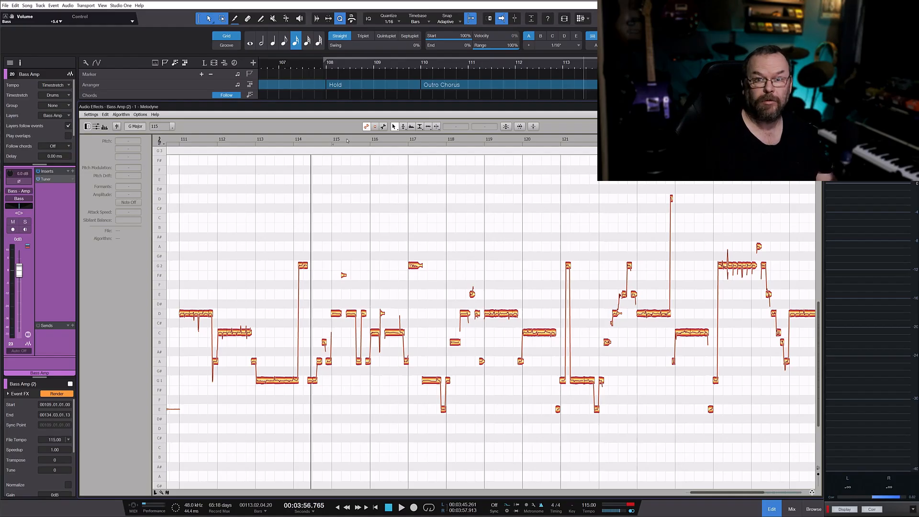
Audition the soloed bass with its original B notes from song position 113.4
click(327, 141)
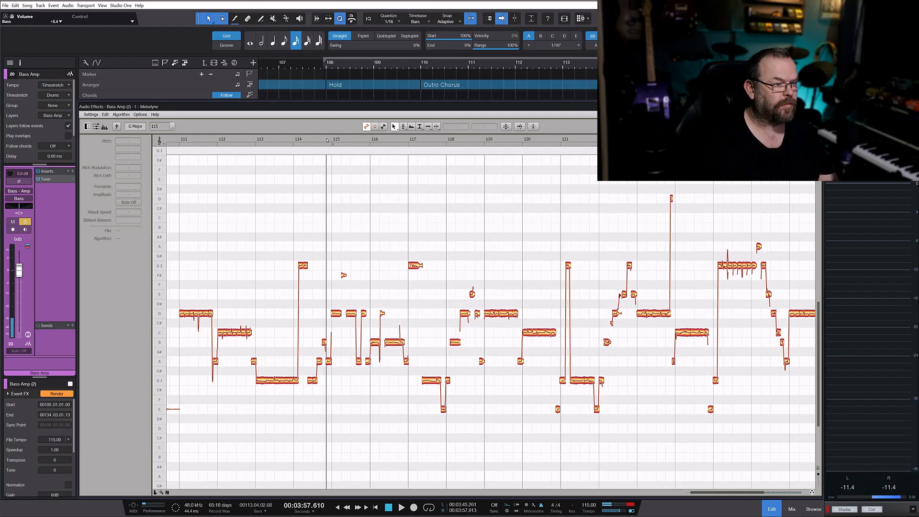
key(space)
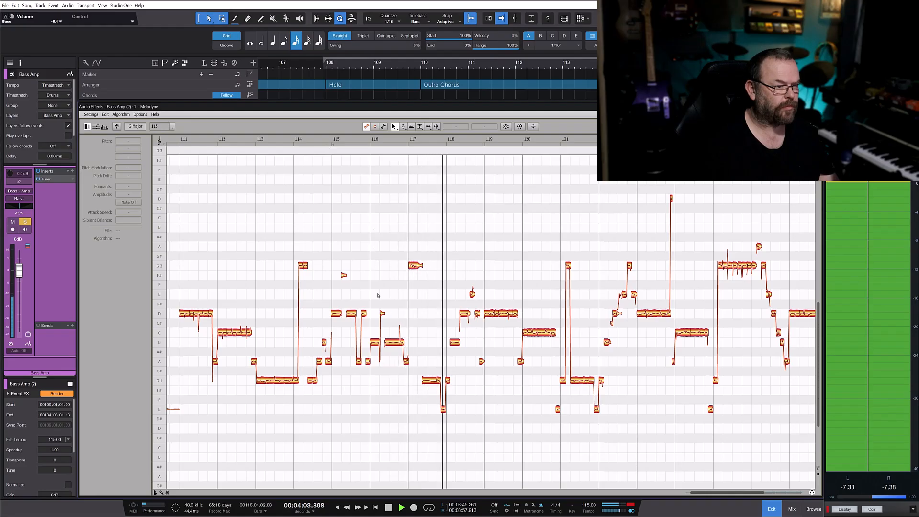
key(space)
Raise the bass notes in Melodyne's bar 116 from B to C, set their pitch deviation to 0 cents, and audition the passage
click(375, 343)
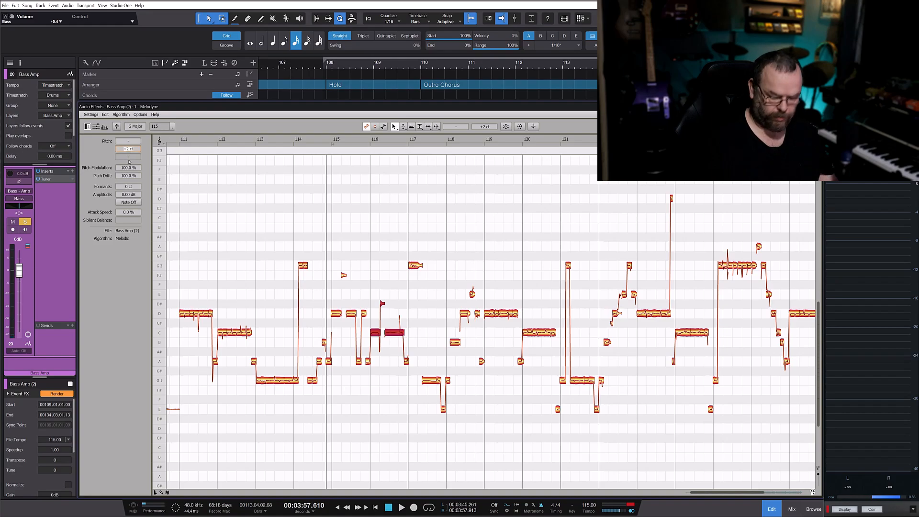
text(0)
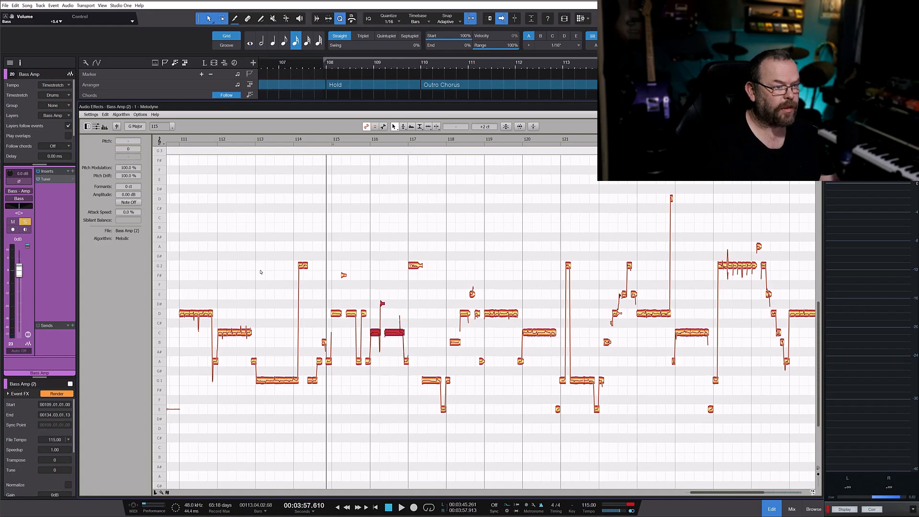
key(space)
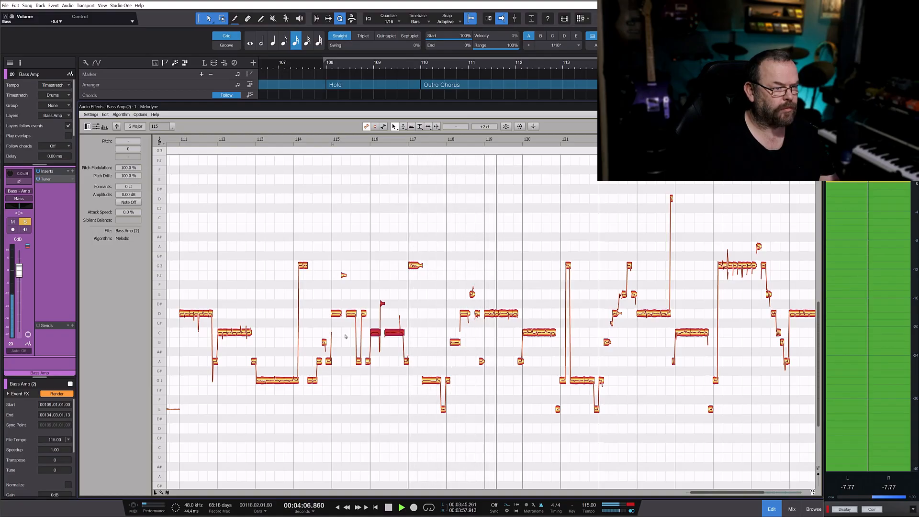
key(space)
click(427, 318)
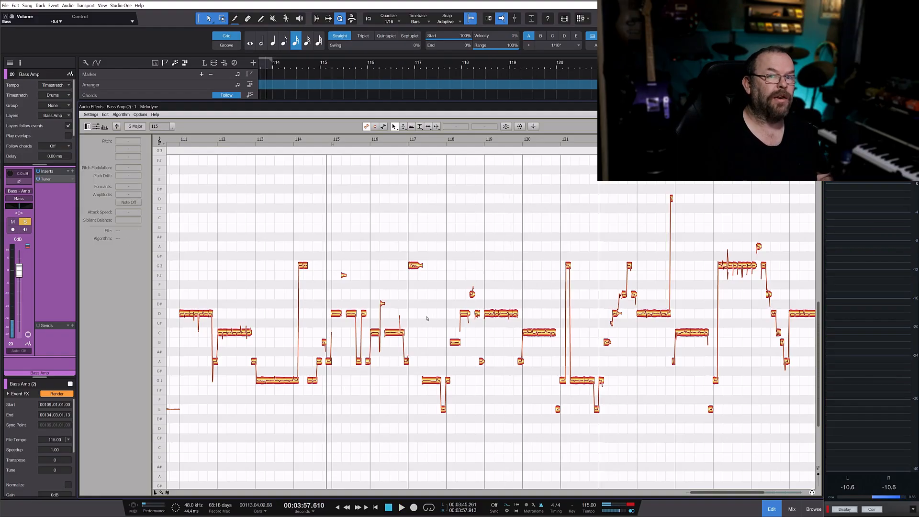
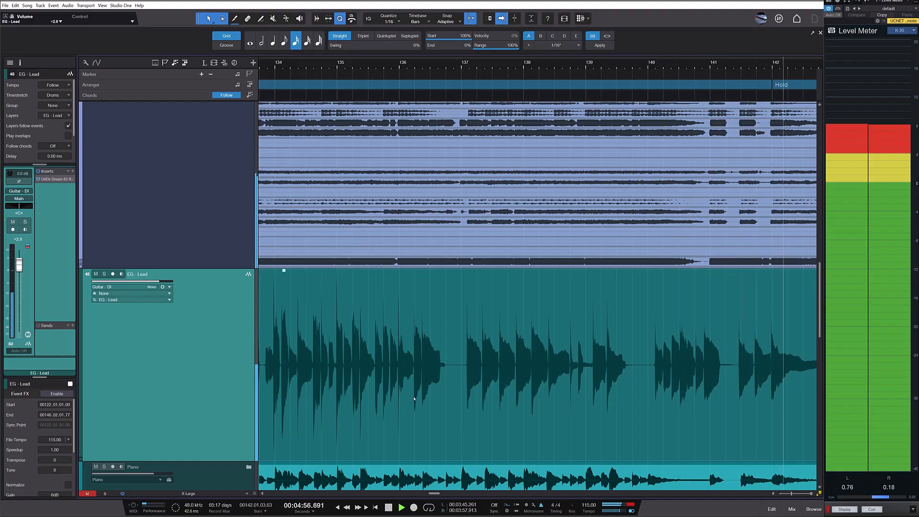
Stop playback and open the EG - Lead event, spanning the Outro Lead section, in Melodyne
key(space)
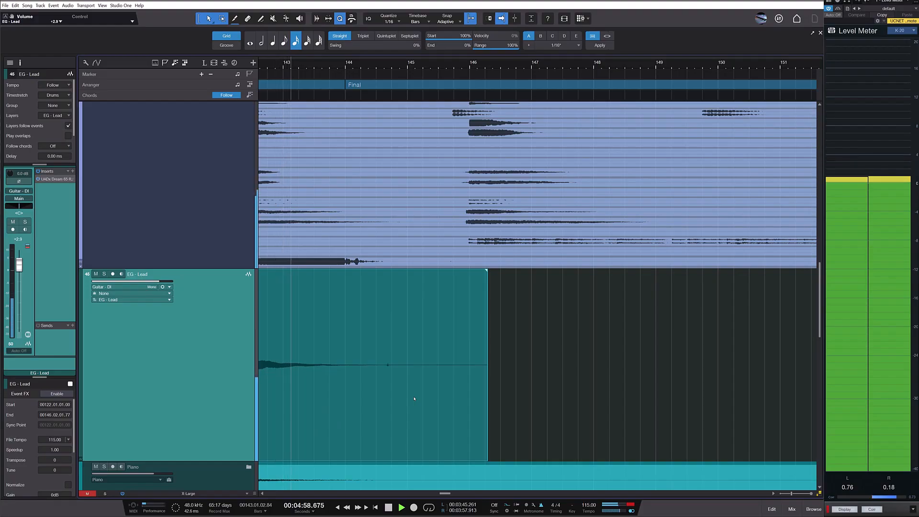
scroll(439, 380, down, 2)
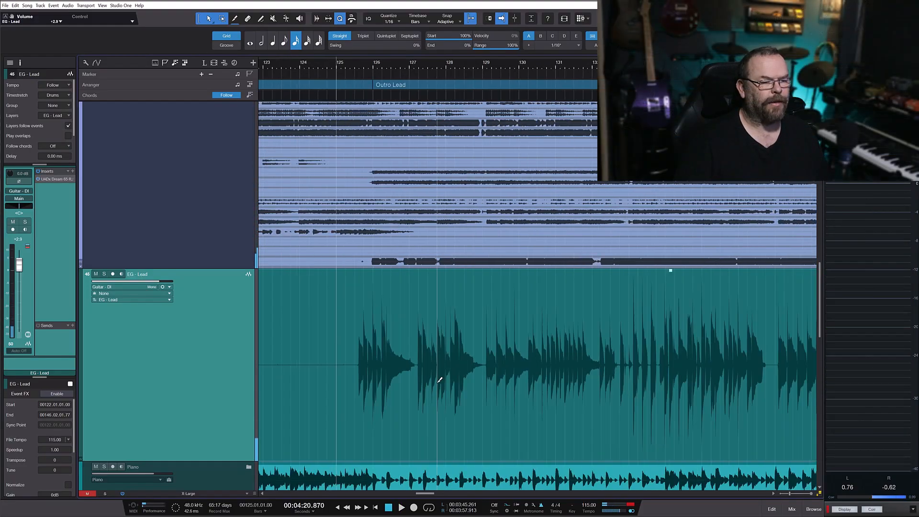
scroll(490, 390, right, 1)
scroll(489, 390, right, 2)
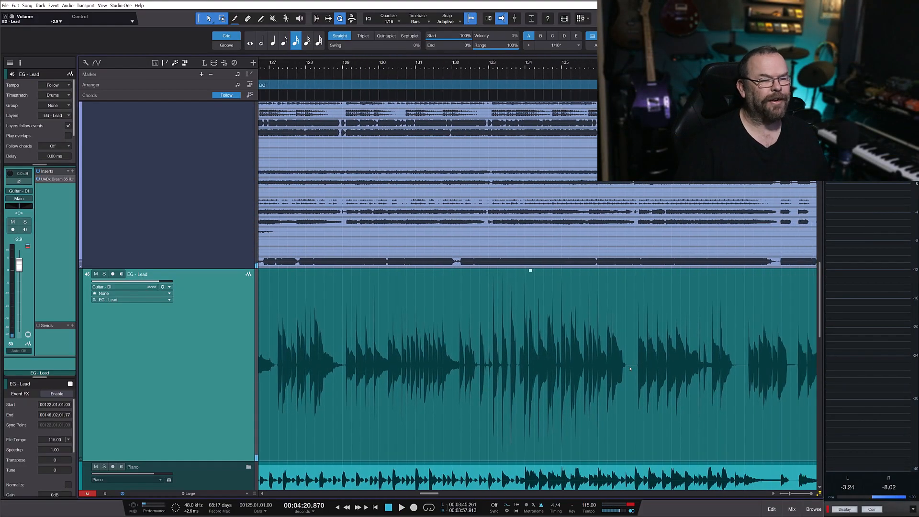
scroll(436, 369, down, 2)
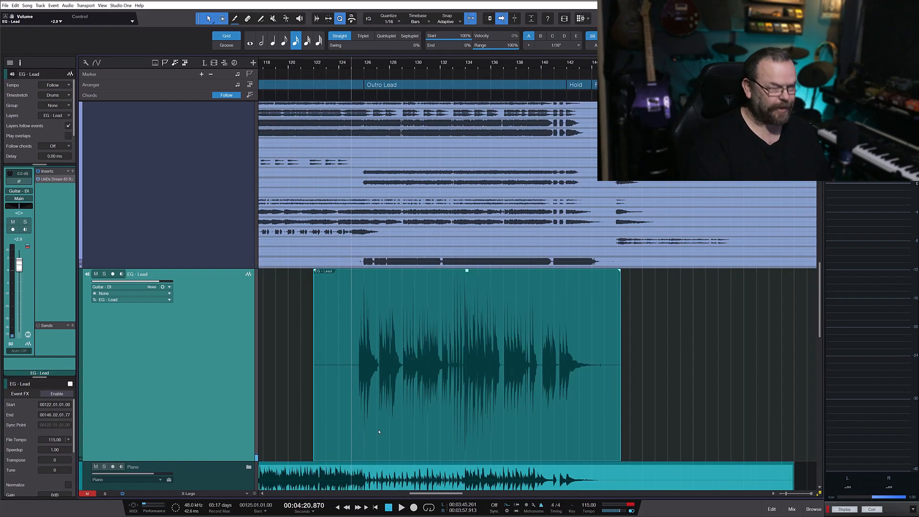
key(ctrl+m)
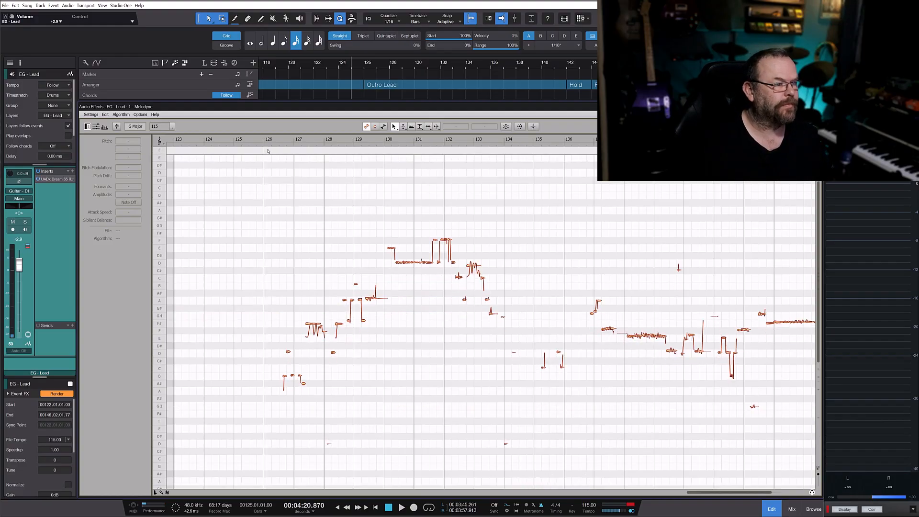
Audition the lead guitar from song position 125.2 and lower the E note at the start of Melodyne's bar 130 to D
scroll(273, 335, up, 1)
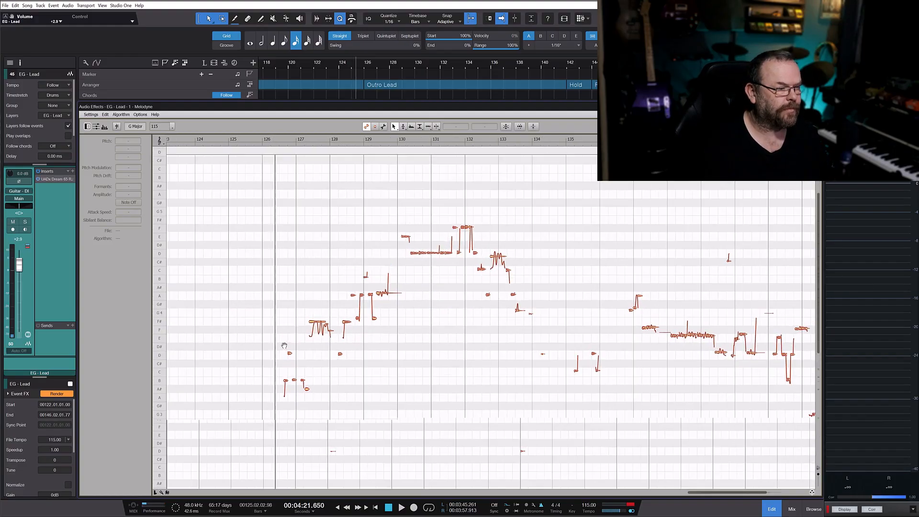
key(space)
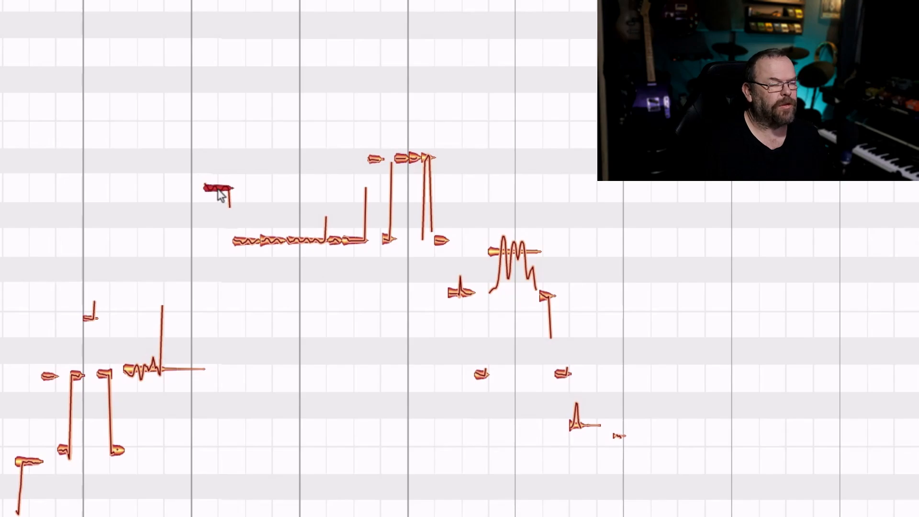
drag(219, 194, 222, 242)
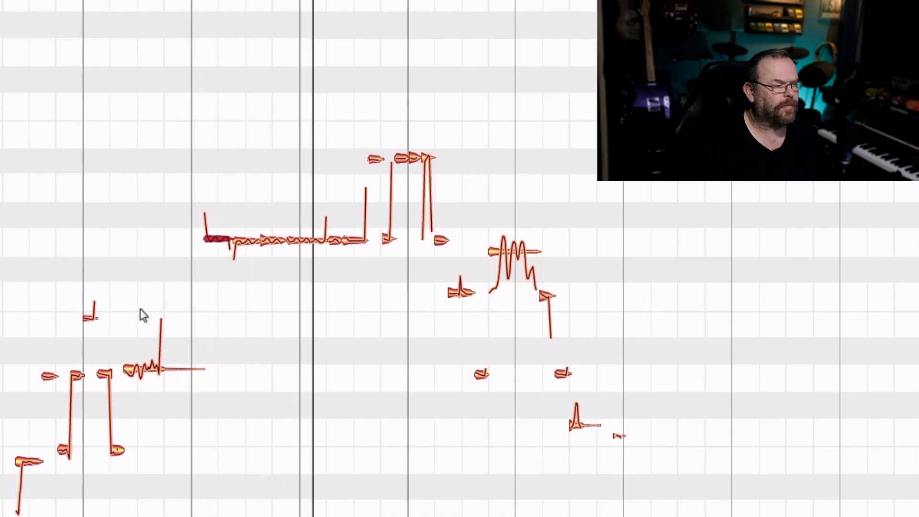
Stop playback and fine-tune the D note at the start of Melodyne's bar 130 down to line up with the adjoining D notes
key(space)
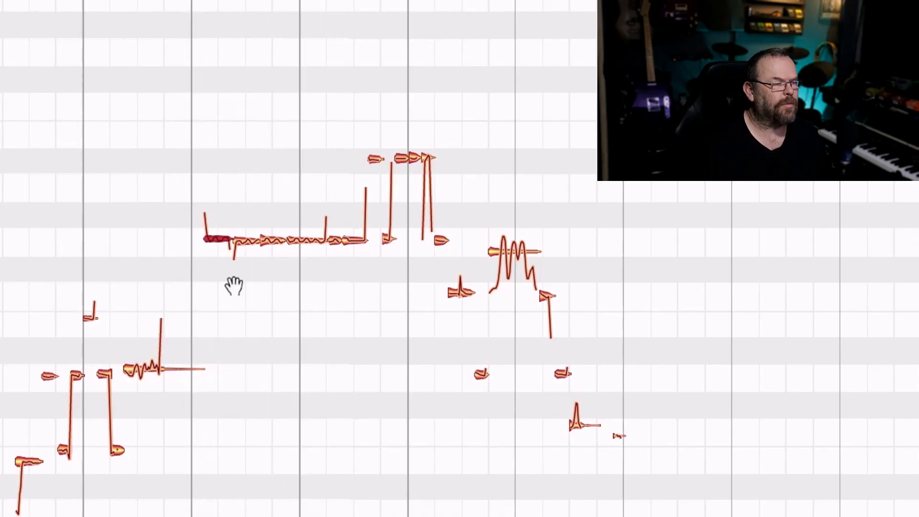
scroll(232, 261, up, 6)
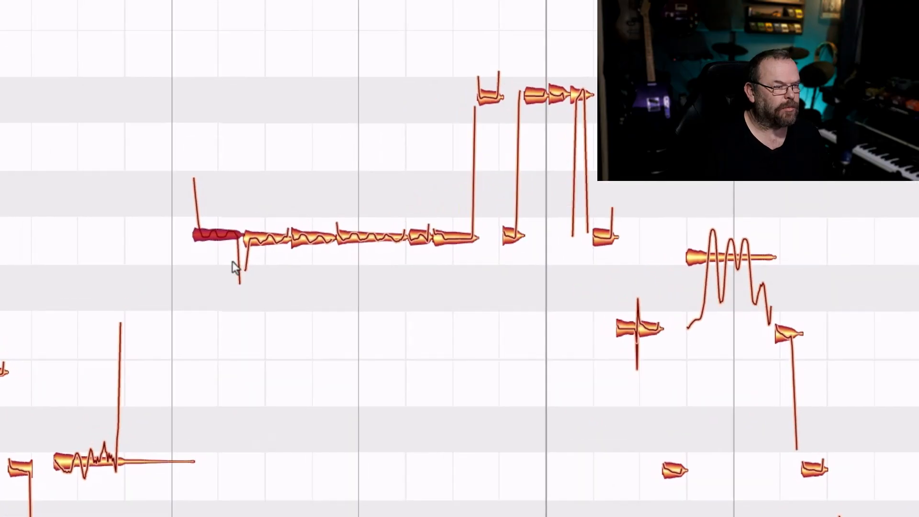
scroll(232, 261, up, 6)
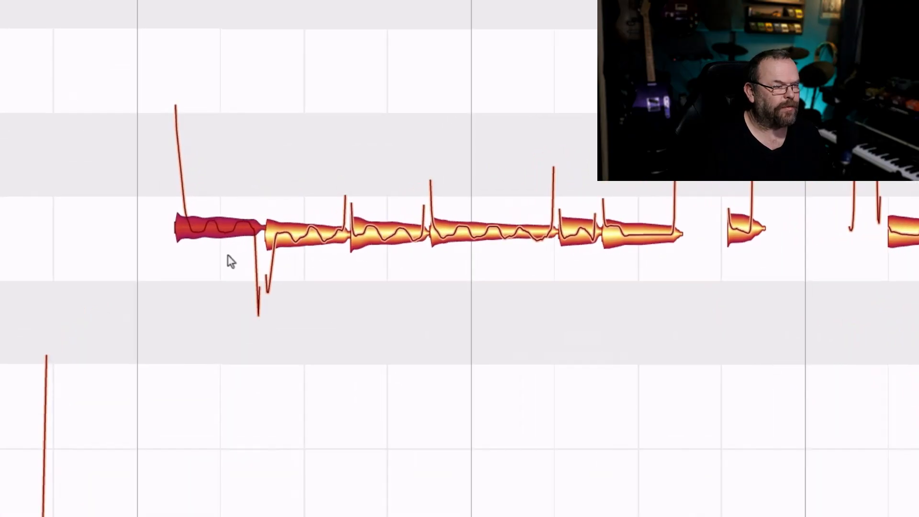
scroll(232, 261, up, 2)
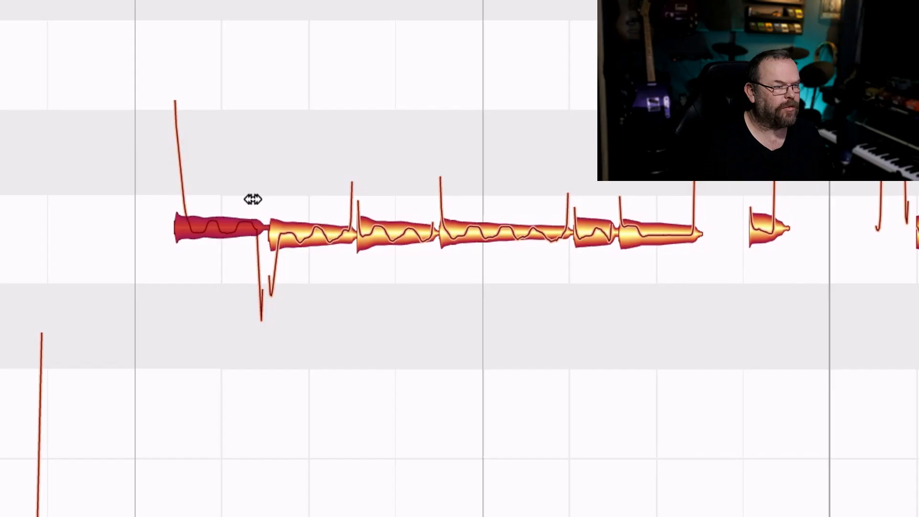
scroll(249, 274, up, 2)
scroll(249, 274, up, 2)
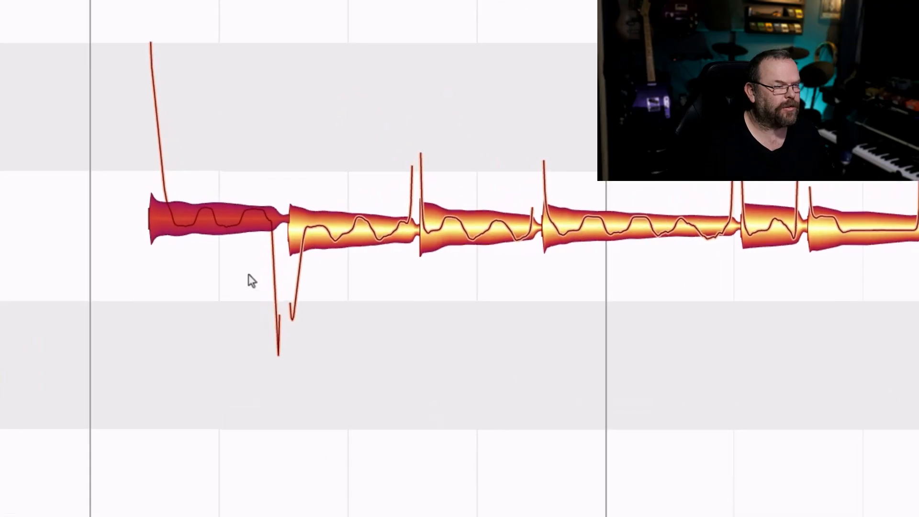
drag(242, 230, 245, 234)
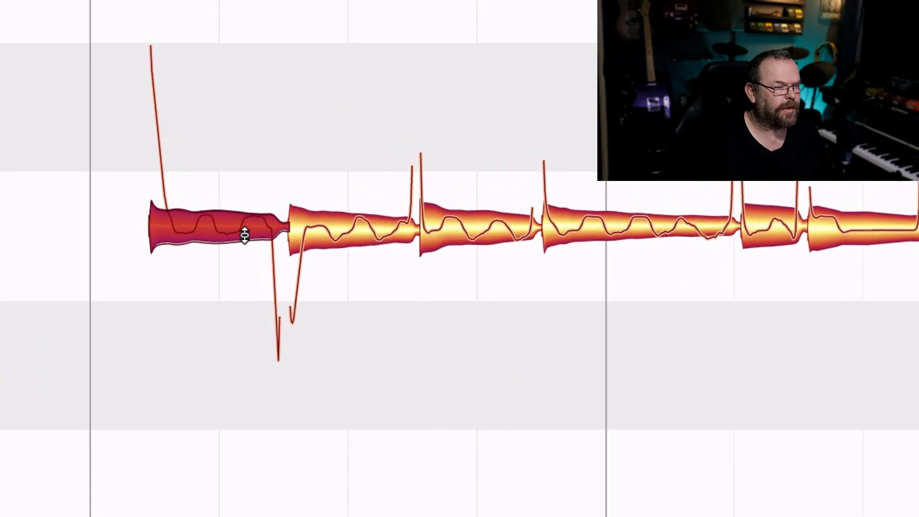
Split off the short tail of the first D note in bar 130 where its pitch drops, and delete that fragment
double_click(270, 176)
click(279, 253)
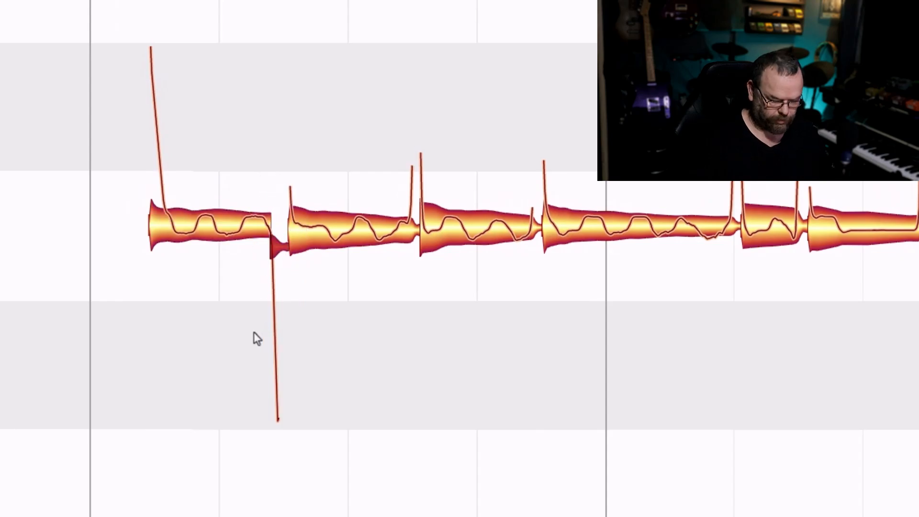
key(Delete)
Use the Fade tool to give the shortened D note a long fade-out reaching back almost to its start
right_click(231, 268)
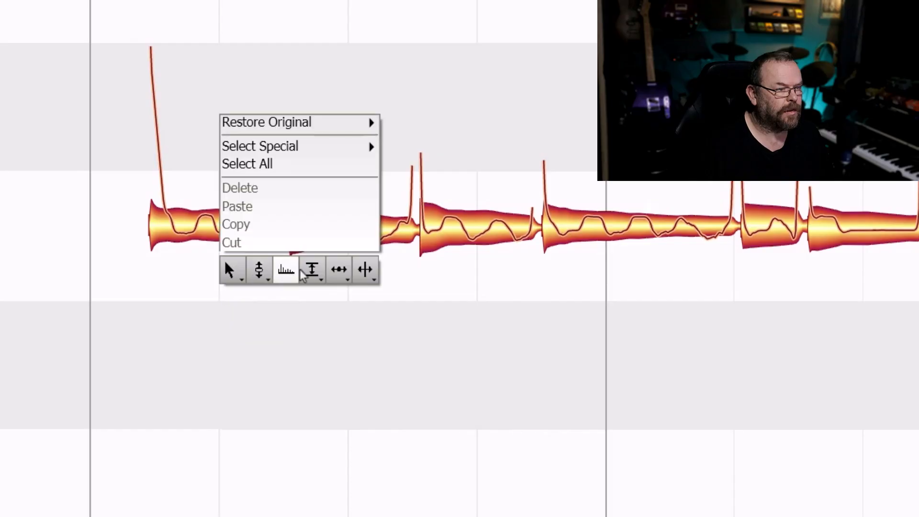
mouse_move(312, 275)
click(312, 298)
drag(262, 231, 159, 231)
Return to the Main tool, lengthen the faded D note to meet the next note, and audition the phrase
right_click(280, 318)
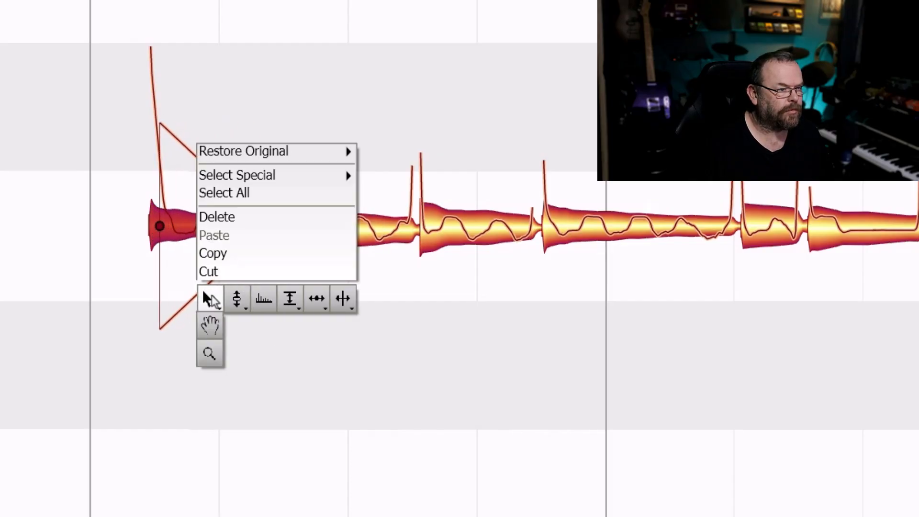
click(207, 297)
drag(267, 231, 279, 234)
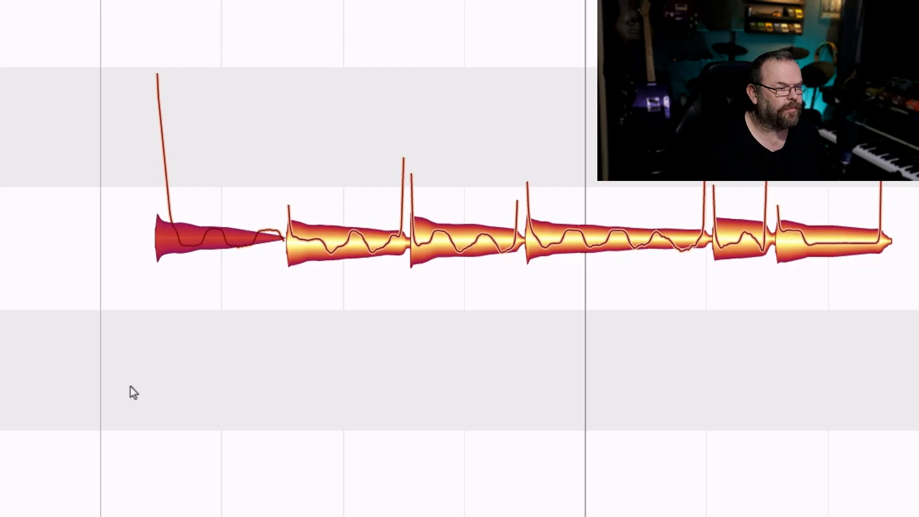
key(space)
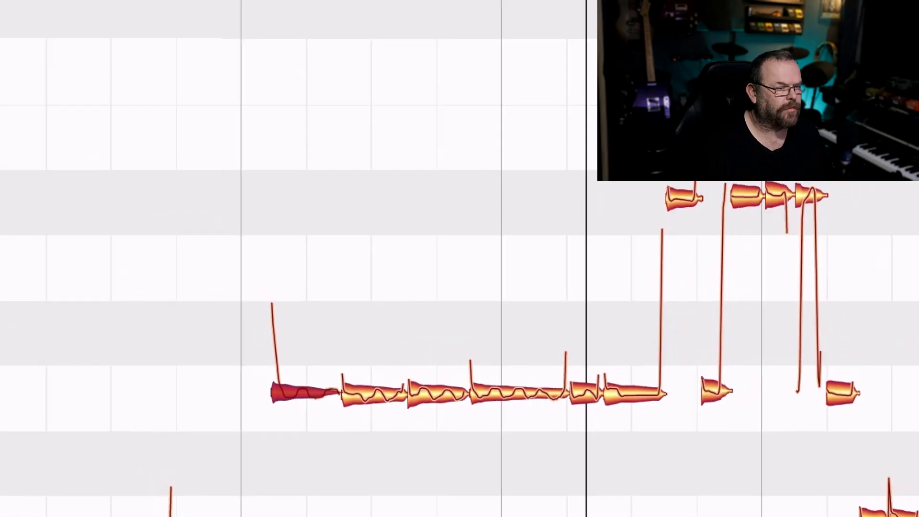
scroll(414, 320, up, 3)
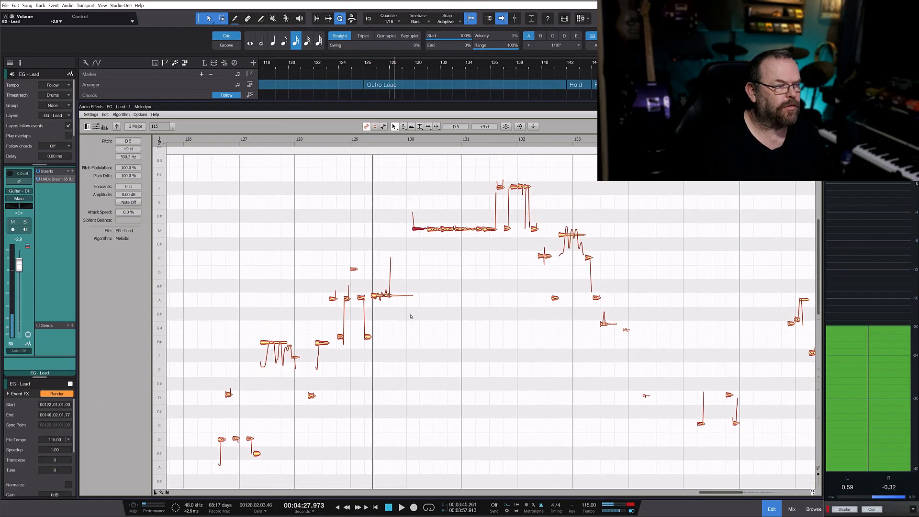
Audition the lead guitar from song position 127.1 through bar 137
key(space)
key(space)
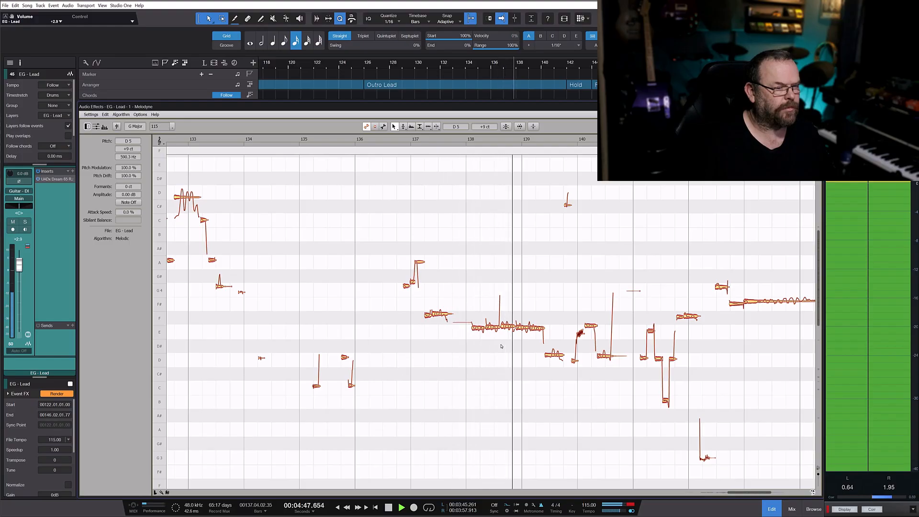
key(space)
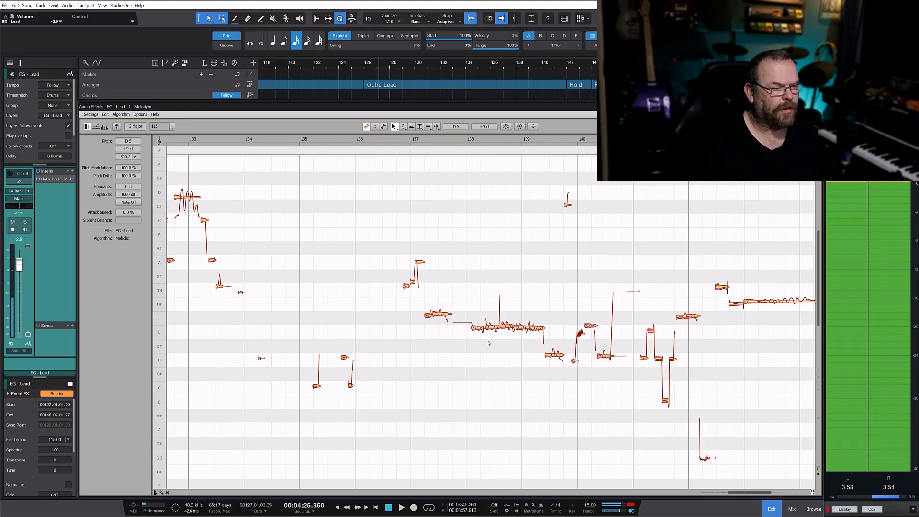
Raise the run of E notes starting at Melodyne's bar 138 to F and audition it from song position 135.2
click(475, 329)
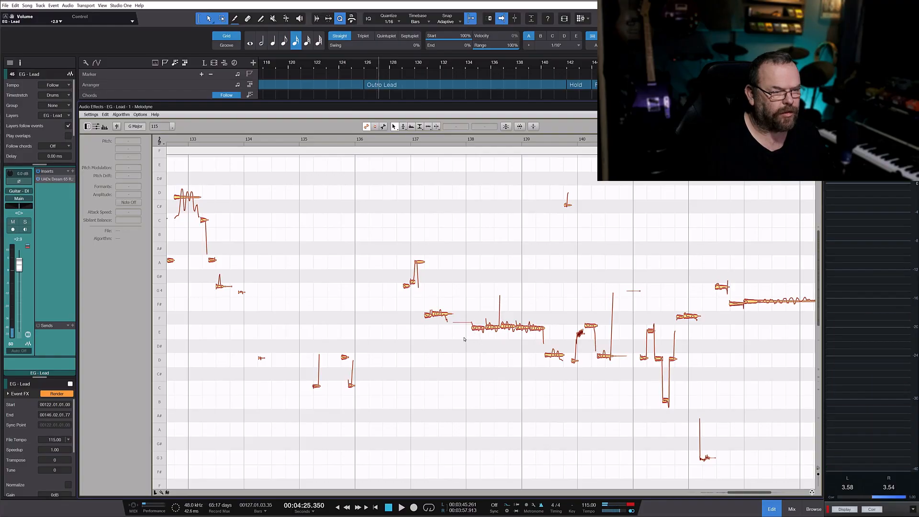
drag(464, 337, 543, 328)
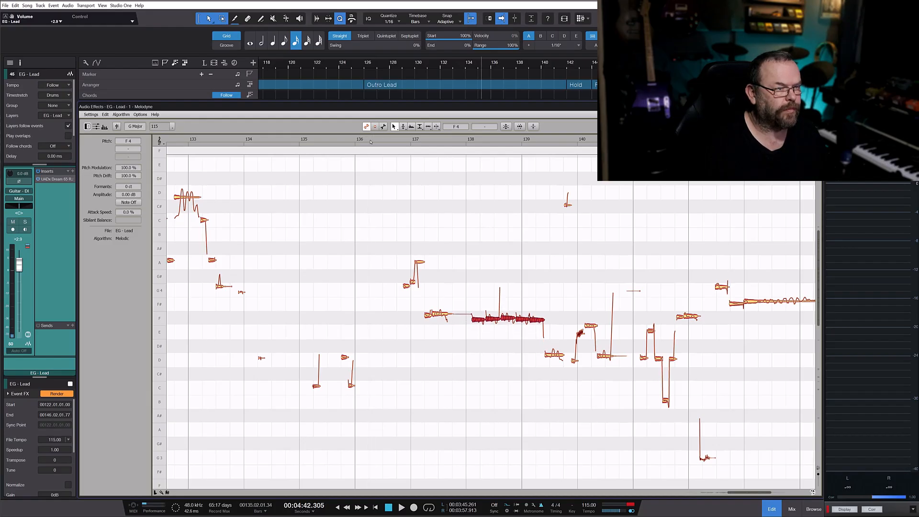
key(space)
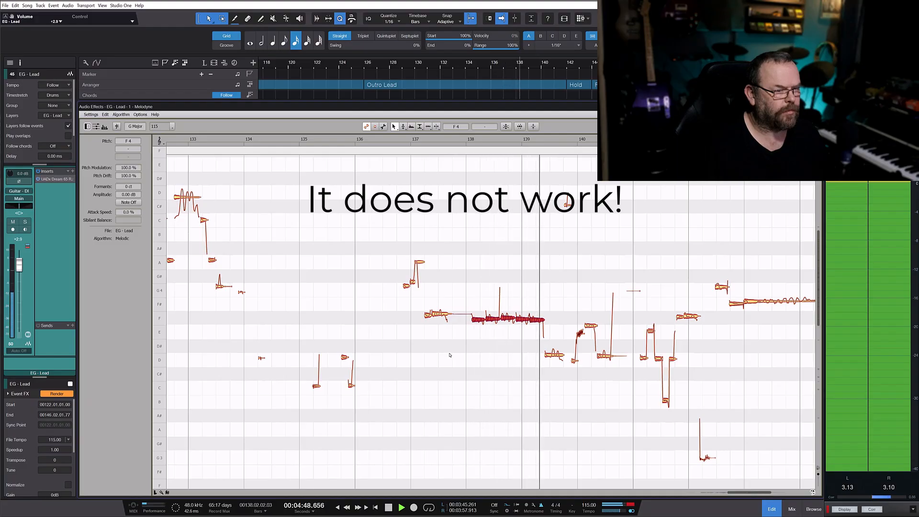
key(space)
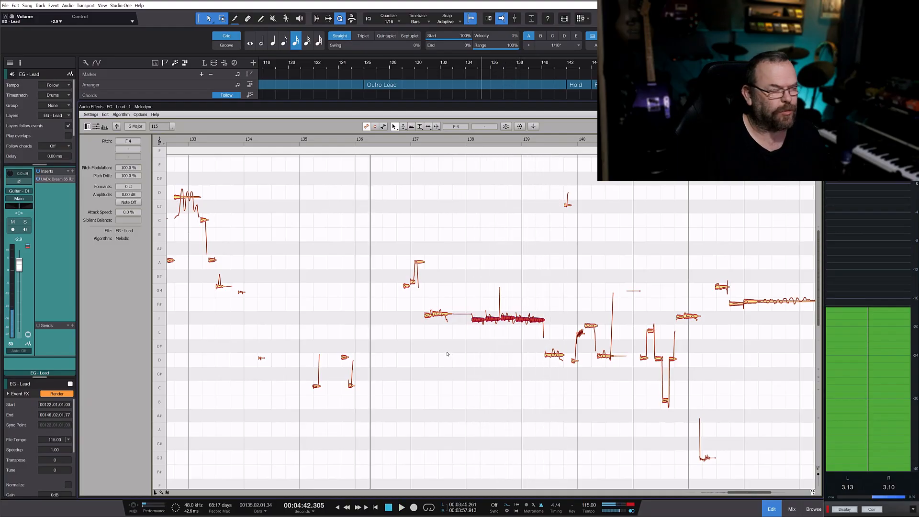
Lower the notes after the first in the bar 138 run in small steps, descending from F to E +11 cents, and audition them
click(486, 339)
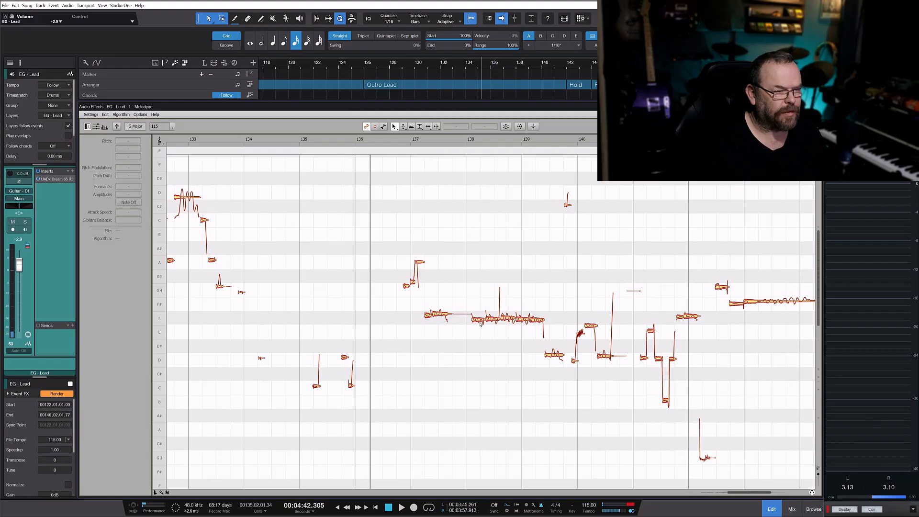
click(492, 320)
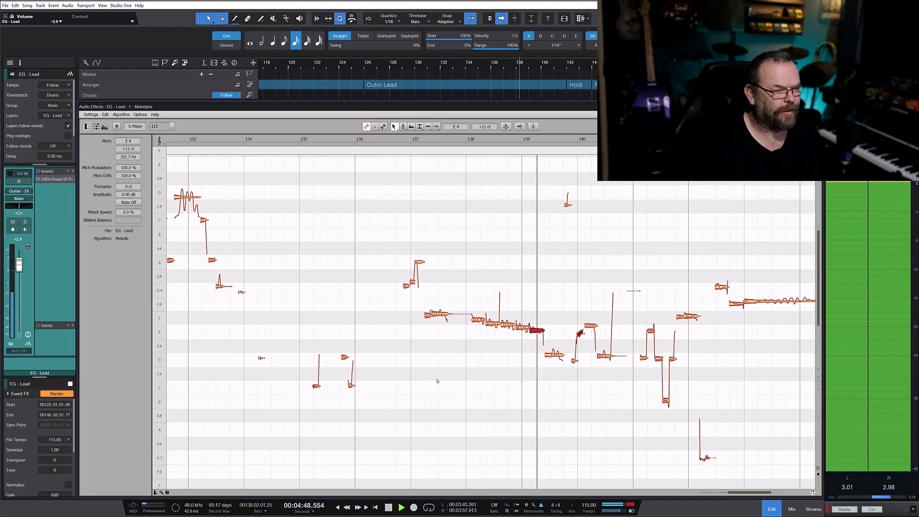
key(space)
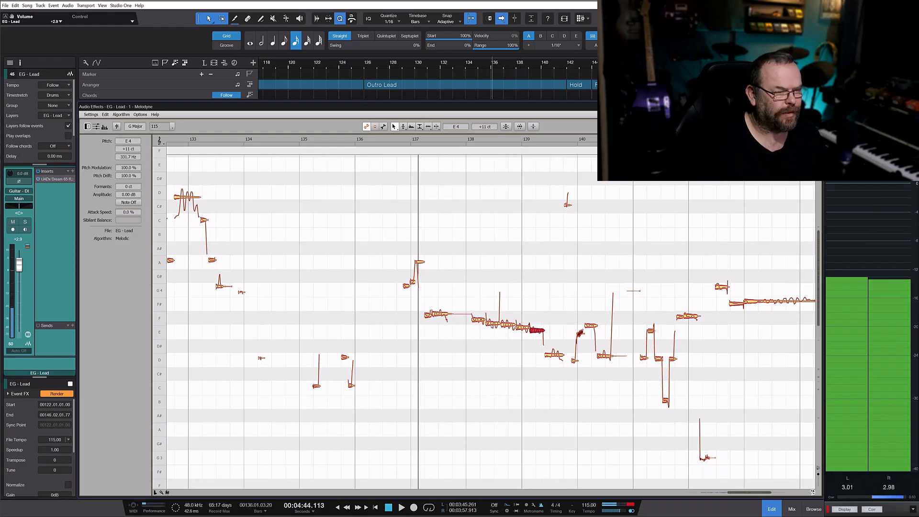
Level the notes after the first F at E, set the second note to +24 cents, and audition the run
click(489, 329)
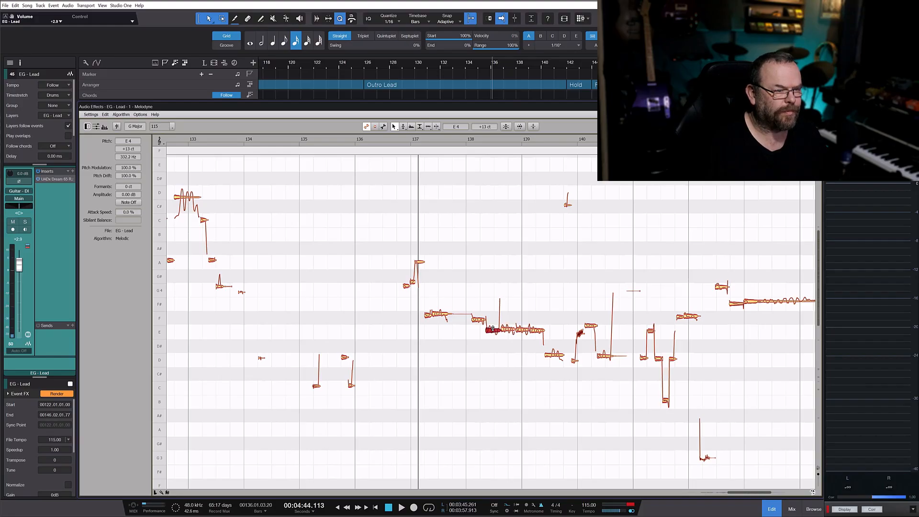
key(space)
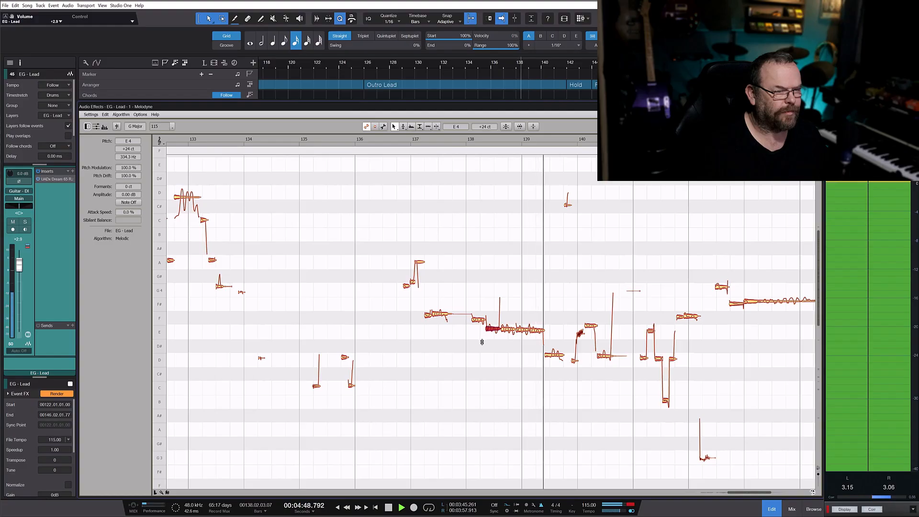
key(space)
Reduce the pitch modulation of the run's first F note to 58% and audition the result
scroll(517, 348, up, 5)
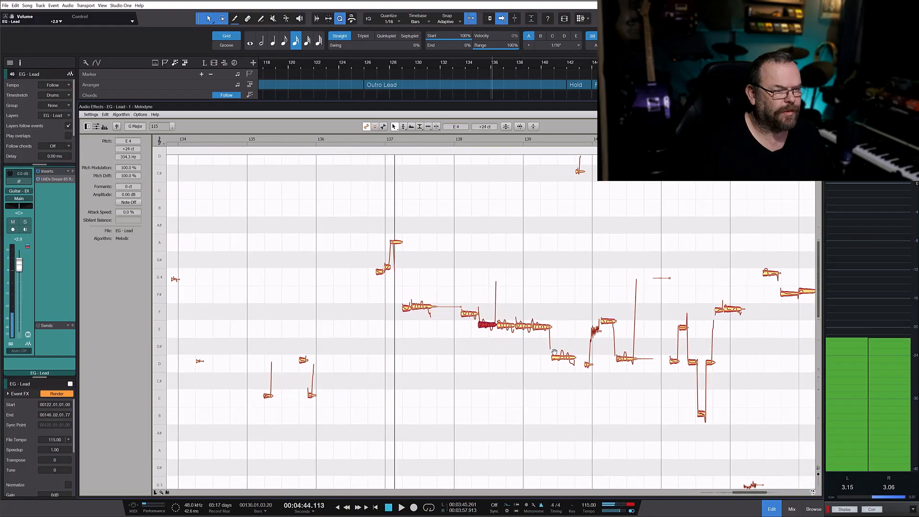
scroll(541, 348, up, 1)
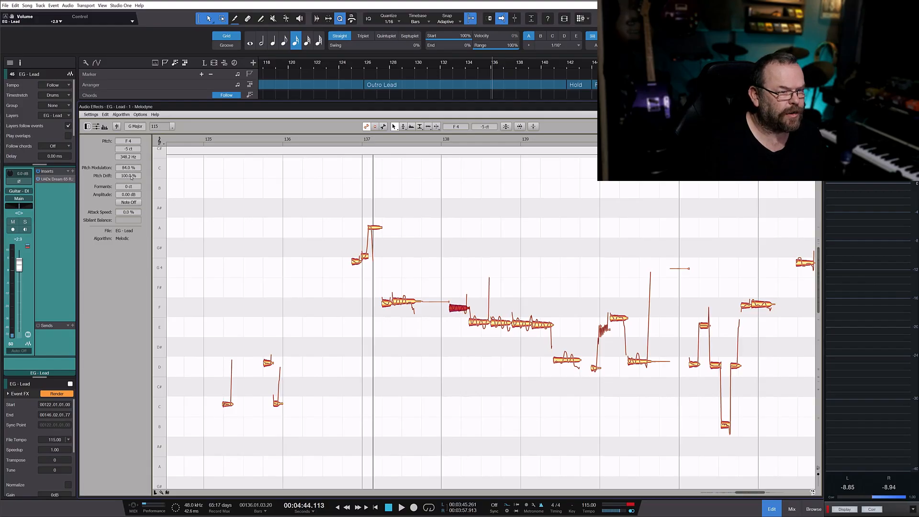
key(space)
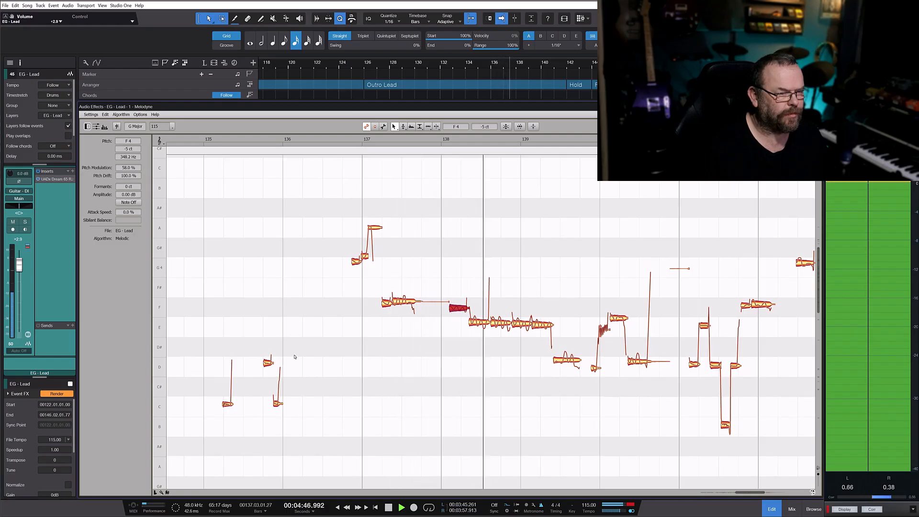
key(space)
Set the run's second note to E +5 cents and the preceding F note's pitch modulation to 80%, auditioning from song position 136.4
click(480, 326)
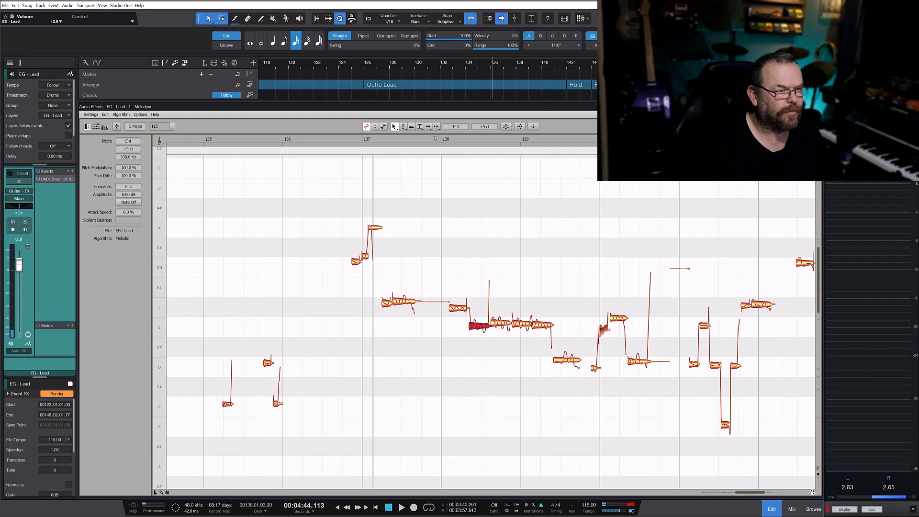
click(434, 139)
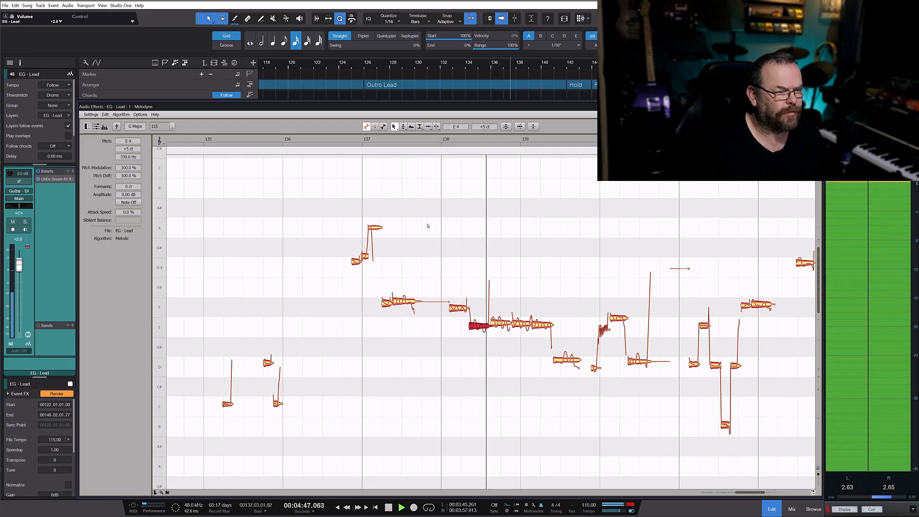
key(space)
key(space)
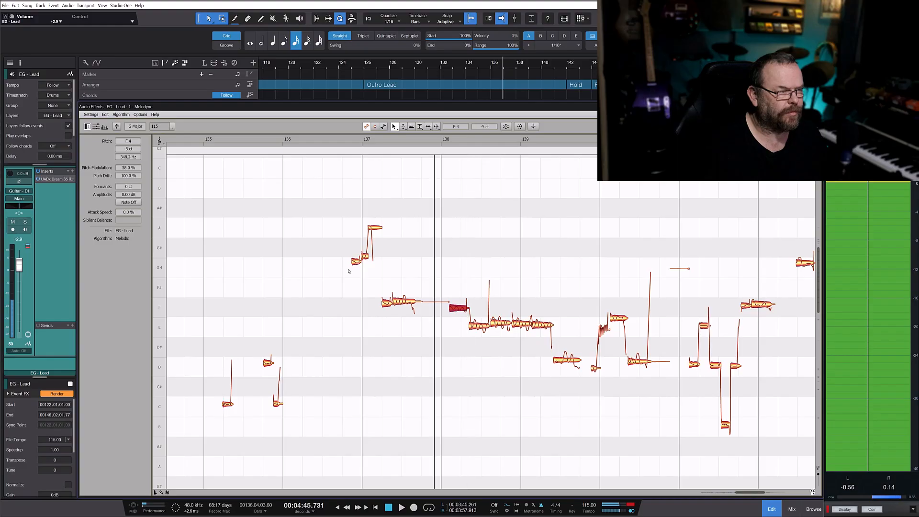
key(space)
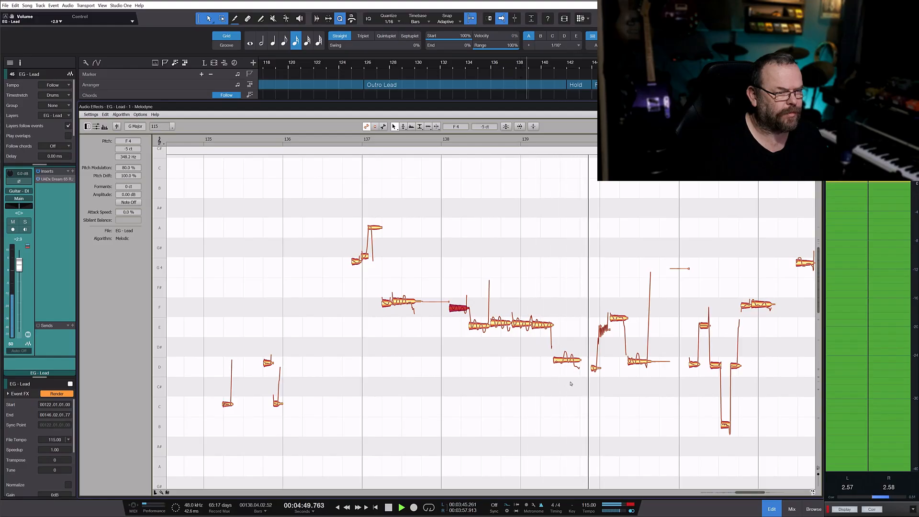
Lower the D note following the run to +7 cents, set its pitch modulation to 72%, and audition the passage
drag(569, 361, 569, 366)
key(space)
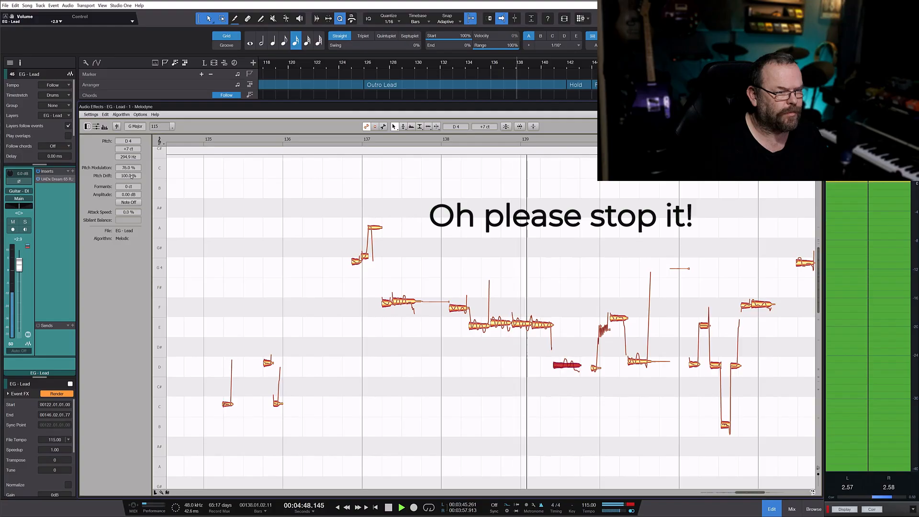
drag(132, 168, 132, 179)
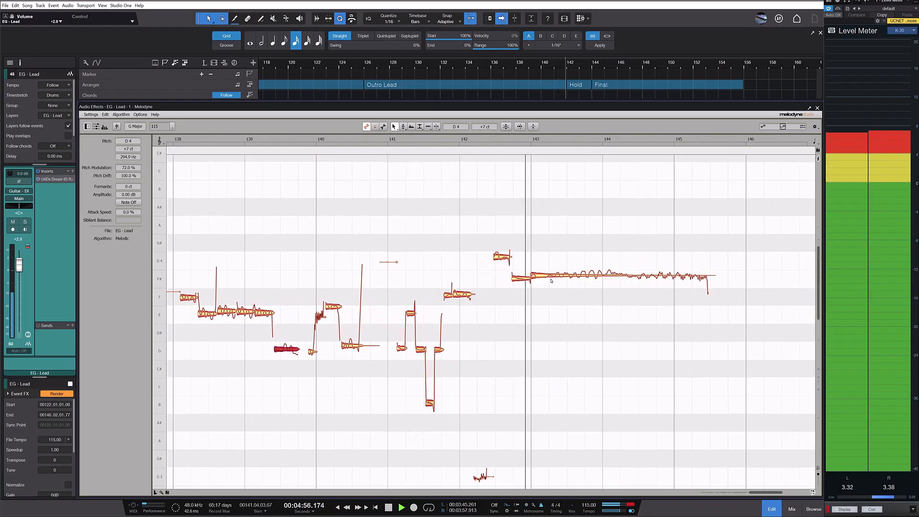
key(space)
Try the long sustained note at Melodyne's bar 143 at F, −2 cents, instead of F#, and audition it
drag(550, 279, 549, 297)
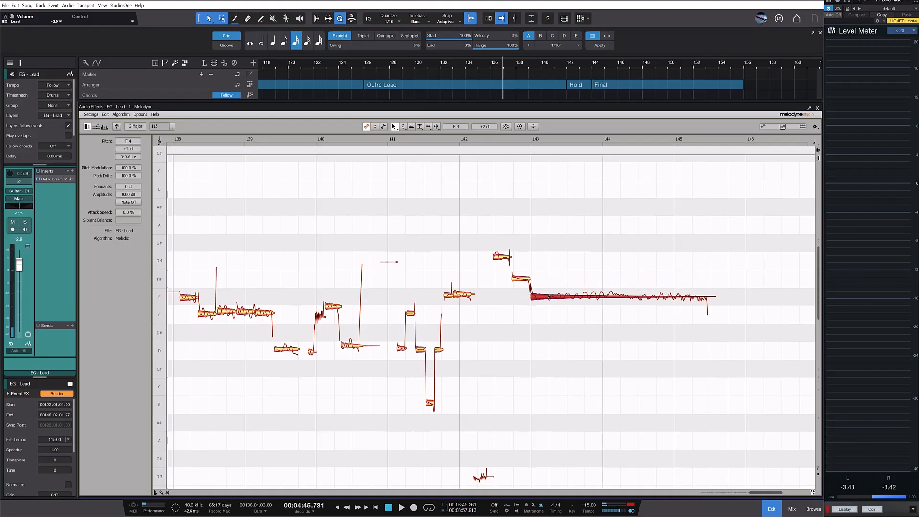
click(489, 138)
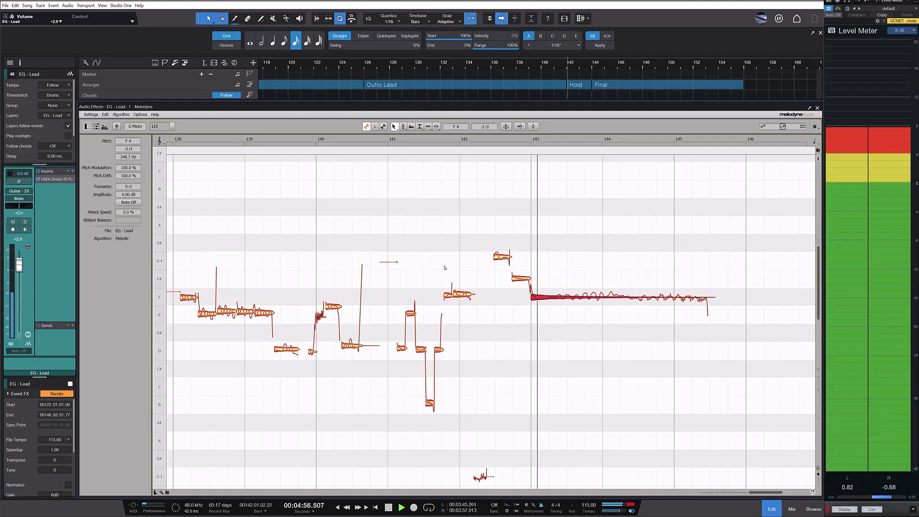
key(space)
Lower the long sustained note at bar 143 to D, 0 cents, and audition it
drag(561, 297, 560, 351)
key(space)
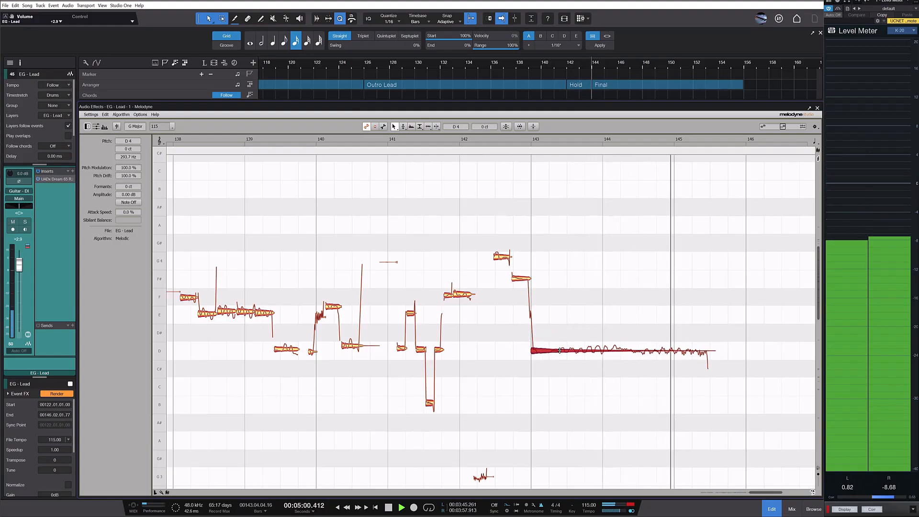
Split the long D note at bar 143 about halfway through the bar, raise its first part to E, +5 cents, and audition it
key(space)
key(space)
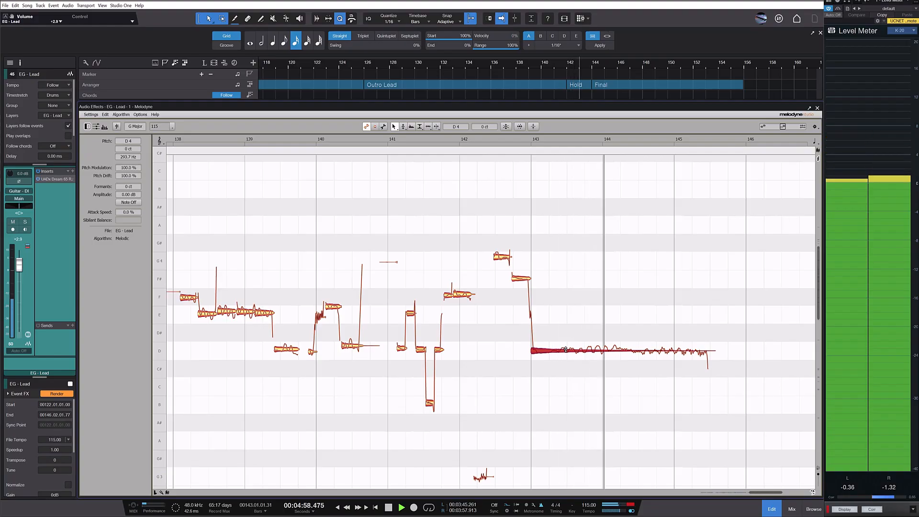
key(space)
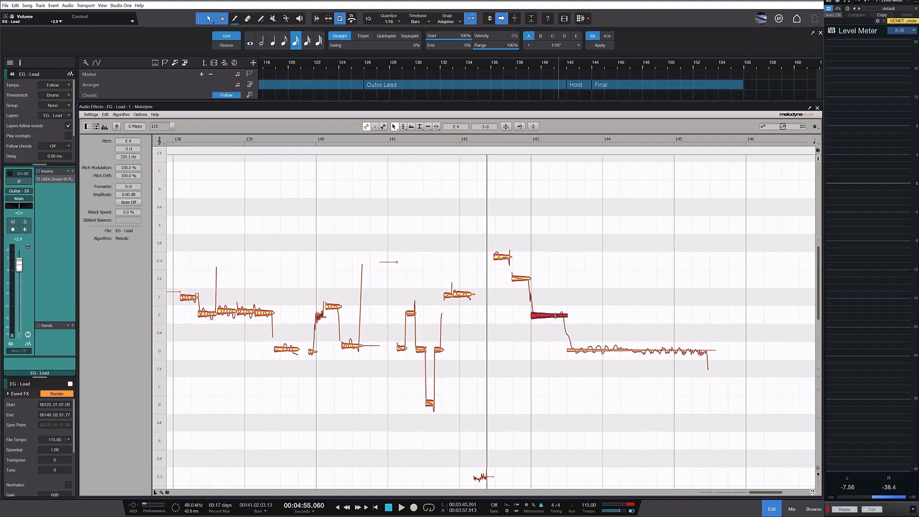
key(space)
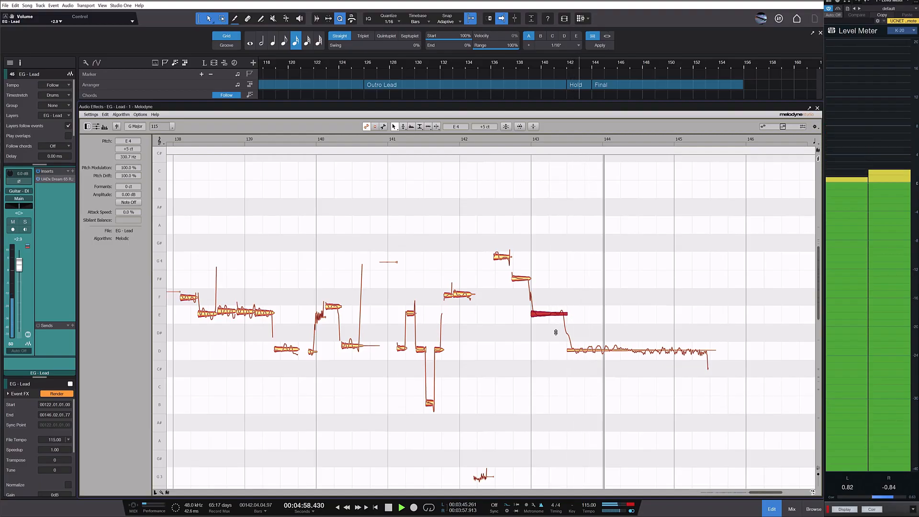
key(space)
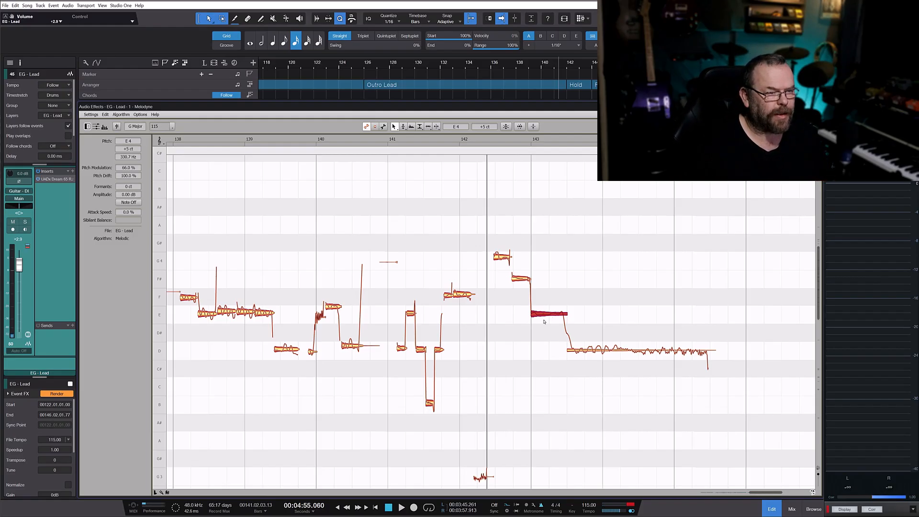
Set the split-off E note's pitch modulation to 50% and its pitch offset to 0 cents, then audition the ending
drag(128, 167, 127, 174)
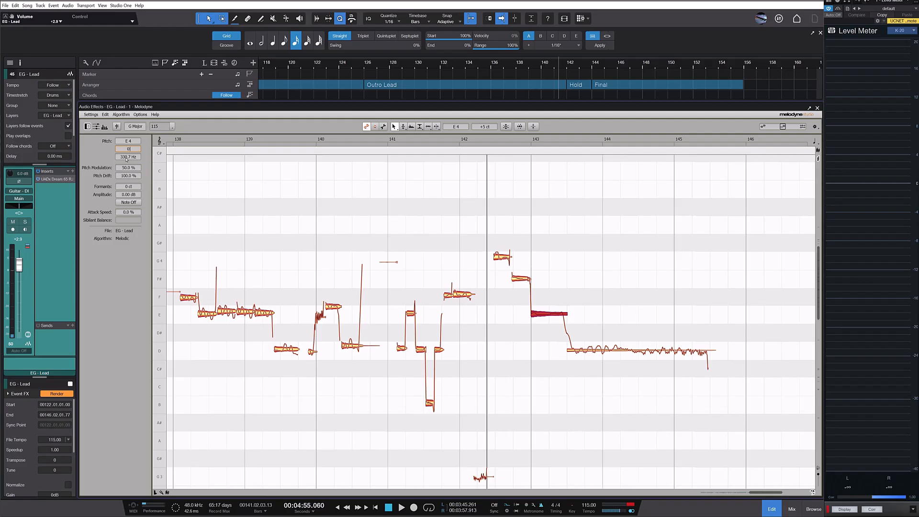
key(space)
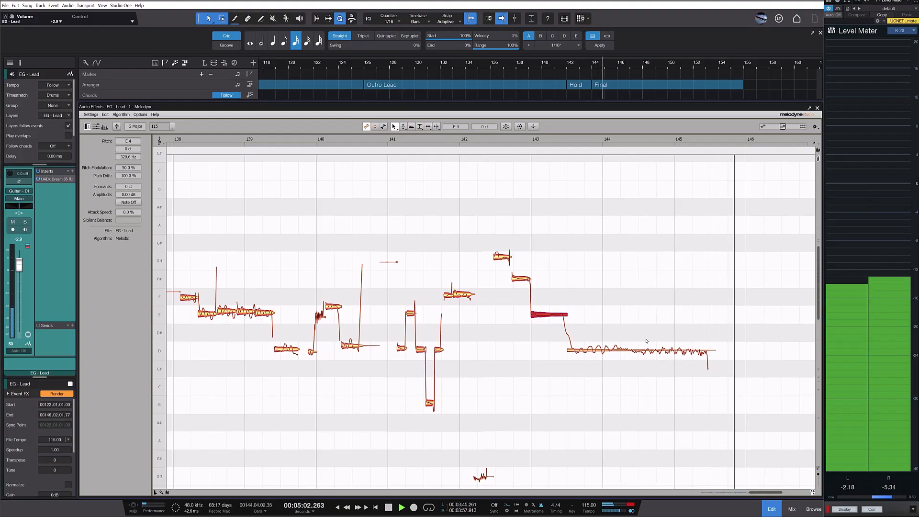
key(space)
Restore the run of notes at bars 138–139 to the original by undoing all its changes, and audition the ending near bar 143
scroll(646, 341, down, 2)
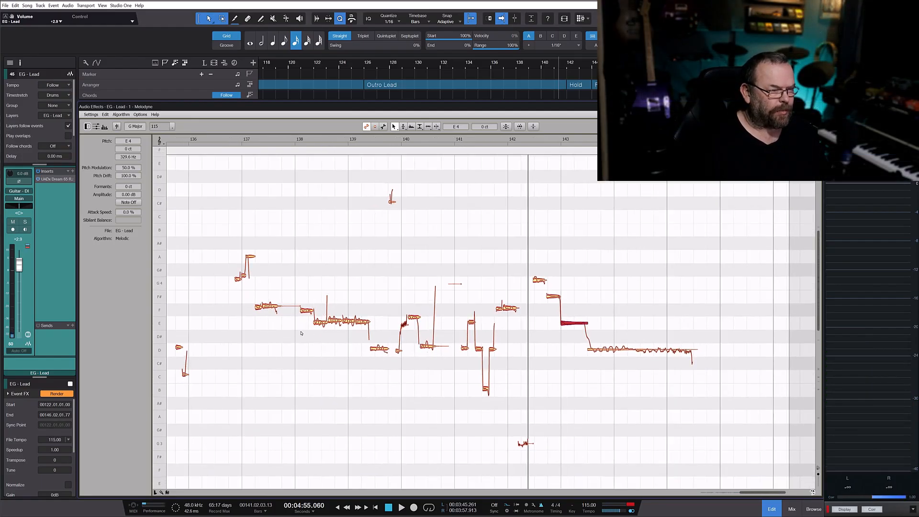
drag(302, 333, 368, 307)
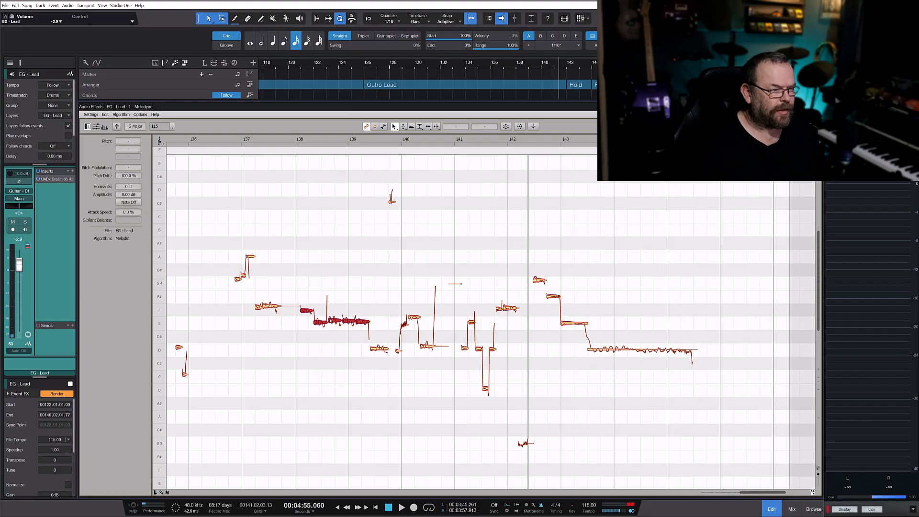
right_click(308, 312)
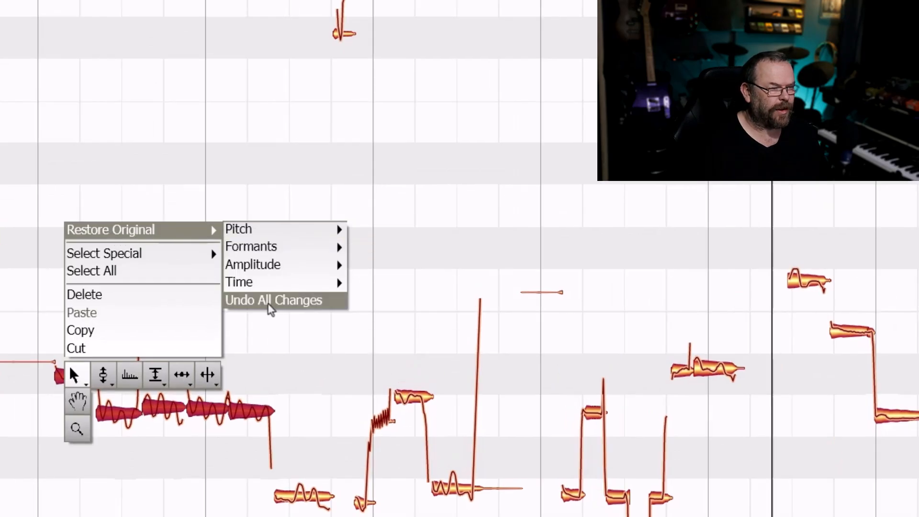
click(368, 287)
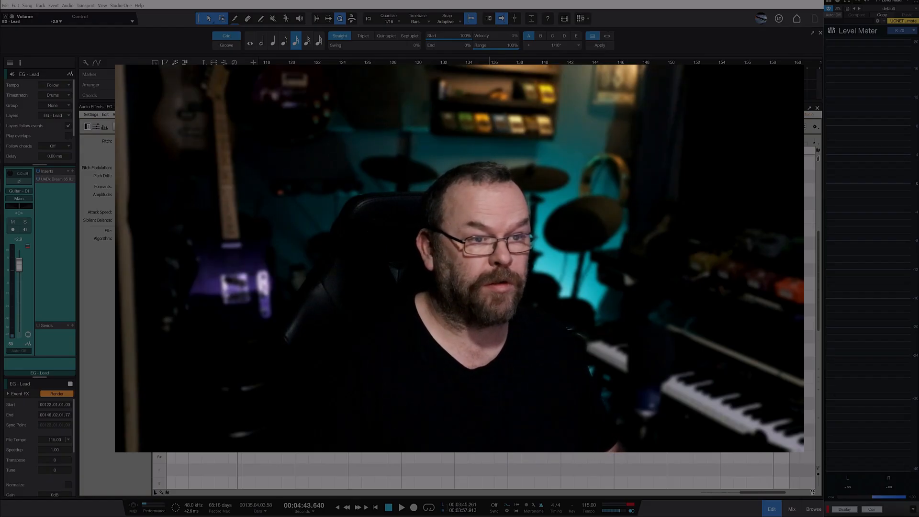
click(585, 287)
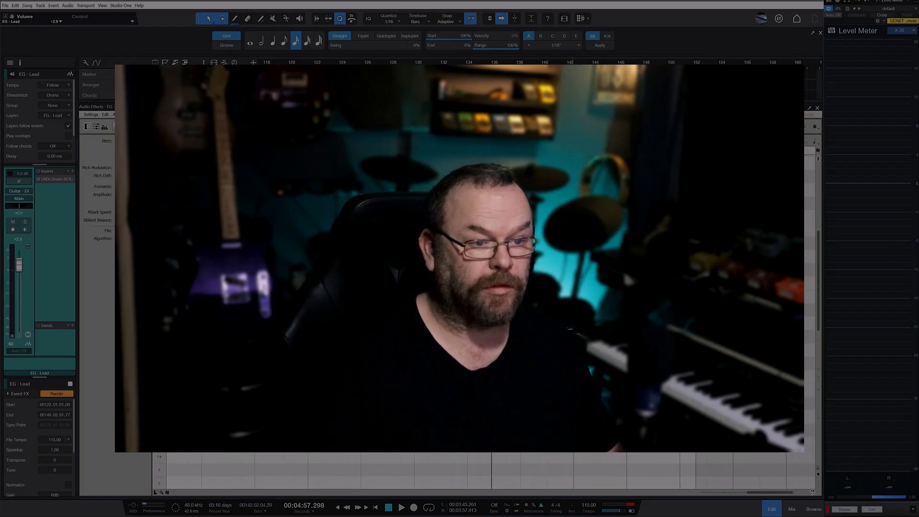
scroll(465, 243, up, 1)
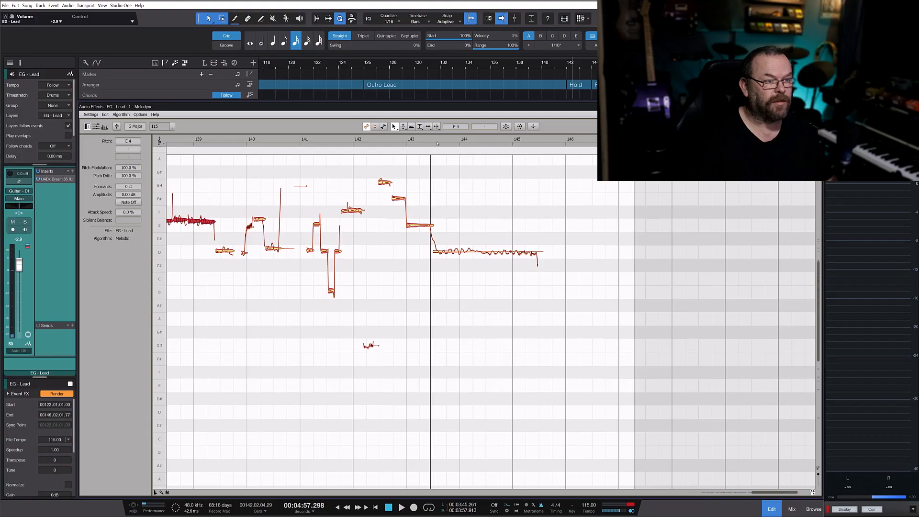
key(space)
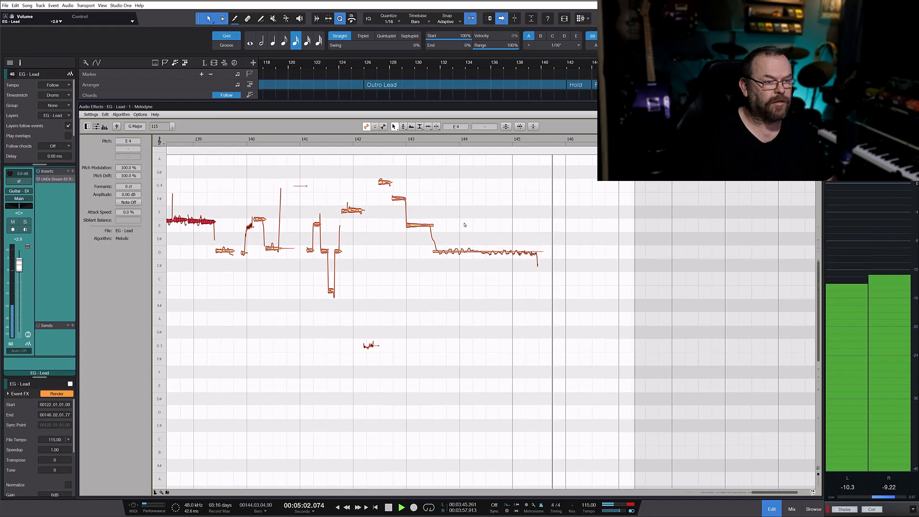
key(space)
Stretch the end of the final sustained D note out to about bar 147 and audition the longer ending
click(581, 213)
scroll(580, 214, down, 5)
scroll(597, 288, up, 2)
scroll(596, 321, up, 2)
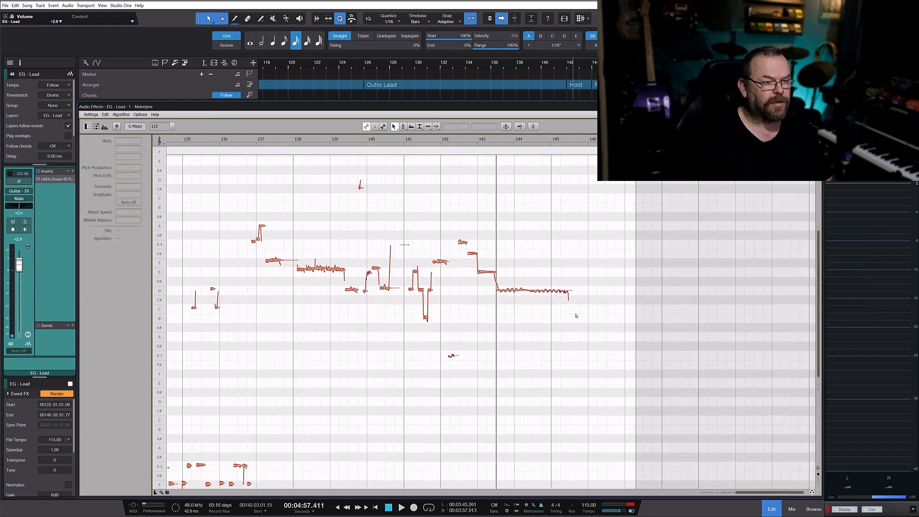
scroll(576, 316, up, 6)
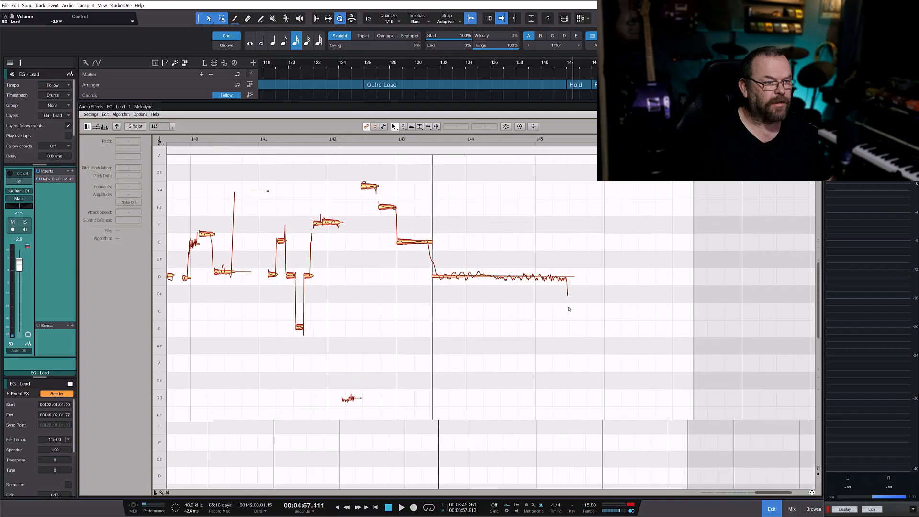
scroll(570, 306, up, 1)
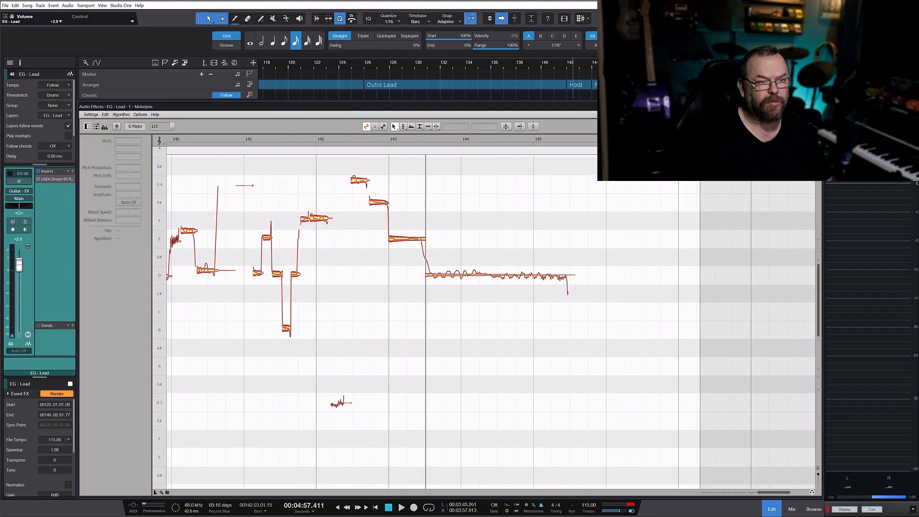
drag(576, 274, 610, 275)
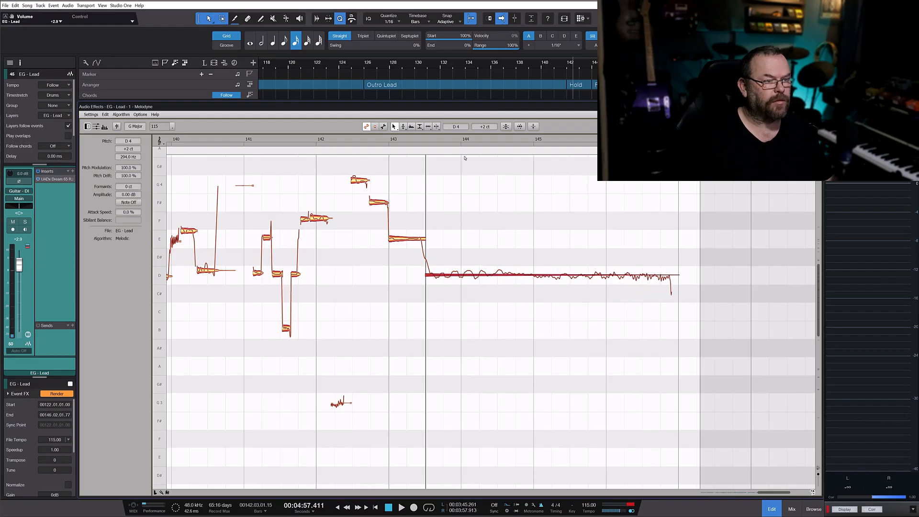
key(space)
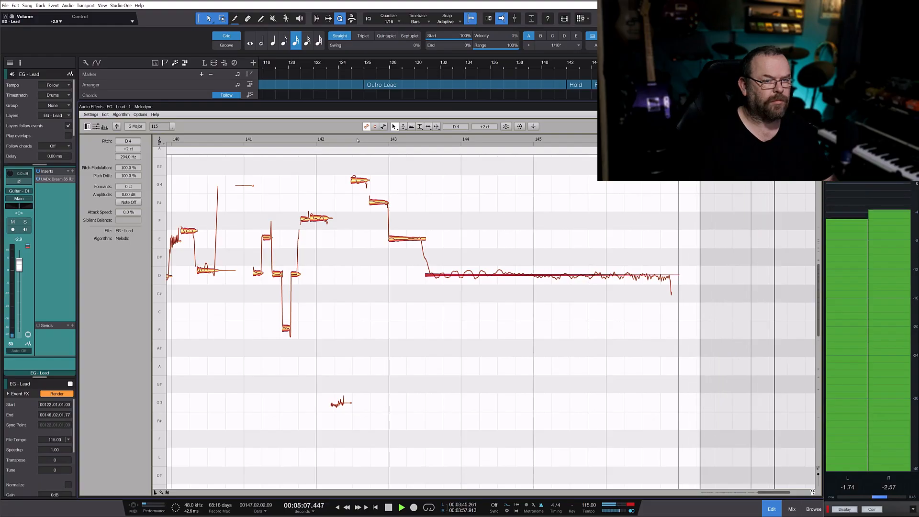
key(space)
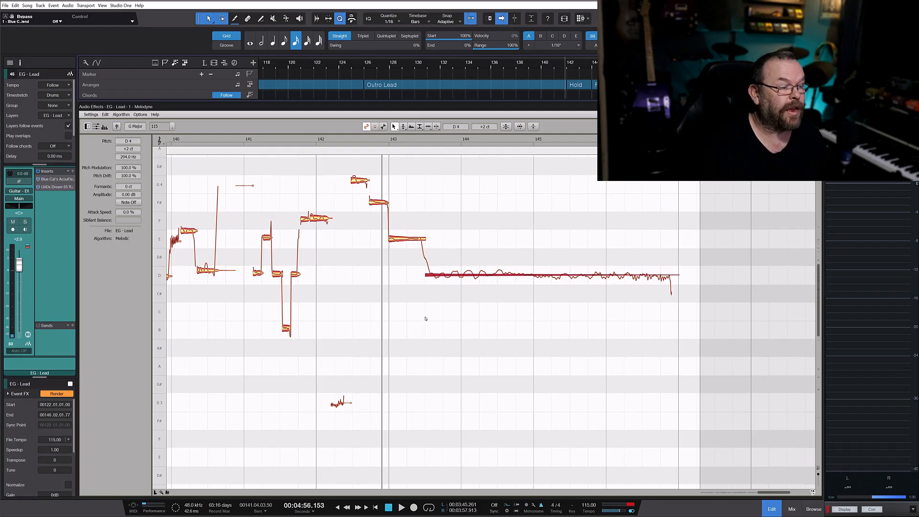
Audition the lead guitar passage from Melodyne's bar 137
scroll(361, 318, down, 5)
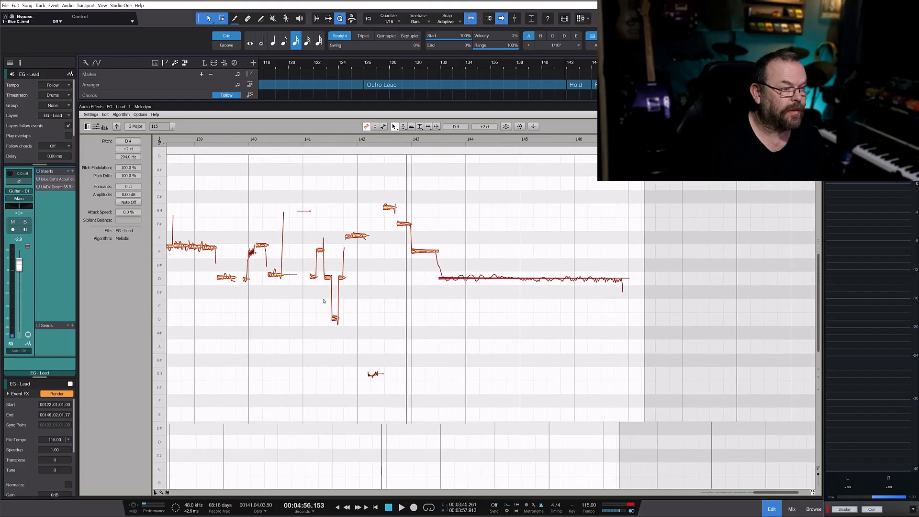
scroll(323, 301, left, 6)
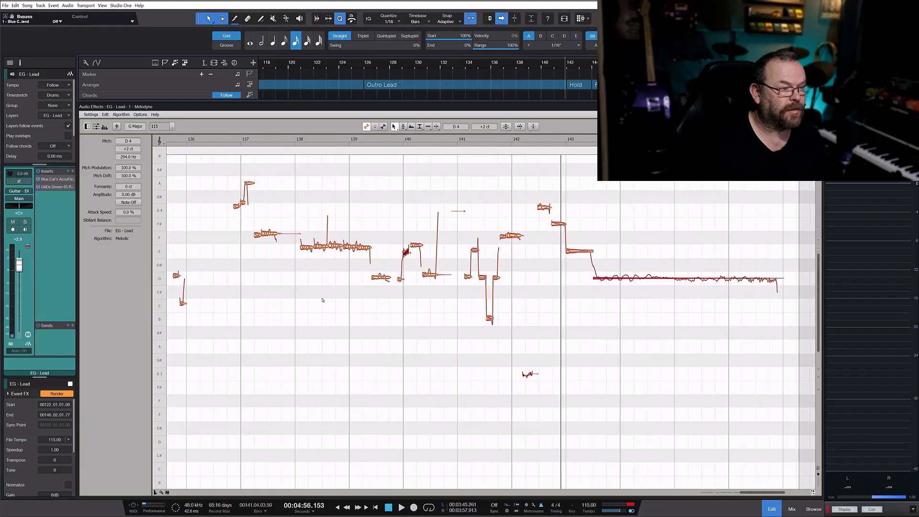
scroll(322, 300, left, 2)
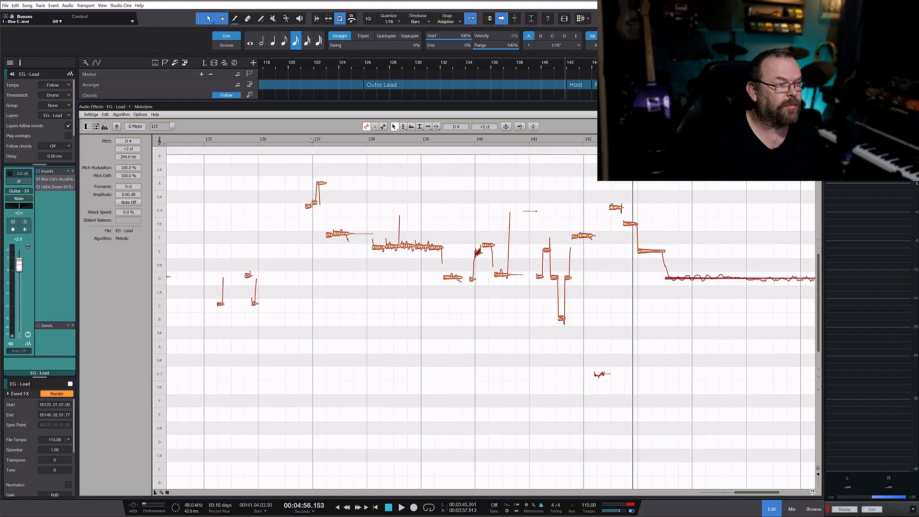
key(space)
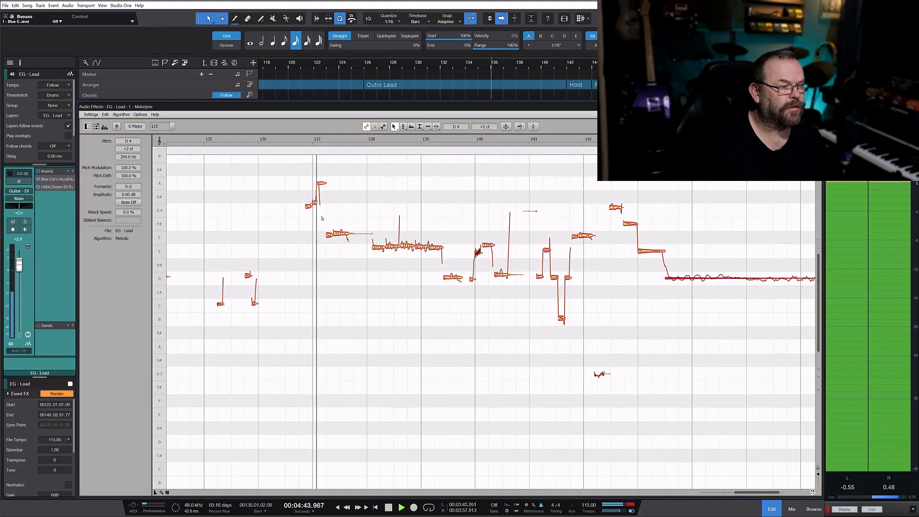
scroll(327, 238, down, 1)
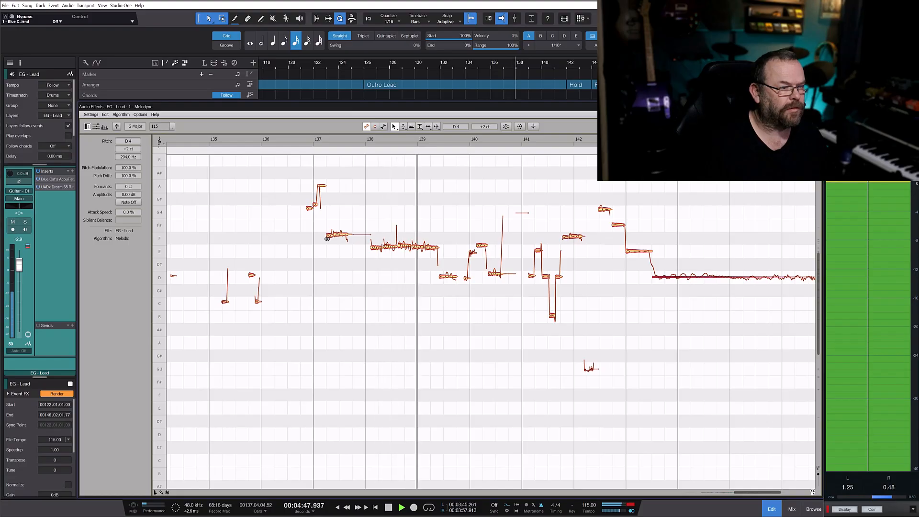
scroll(327, 238, down, 3)
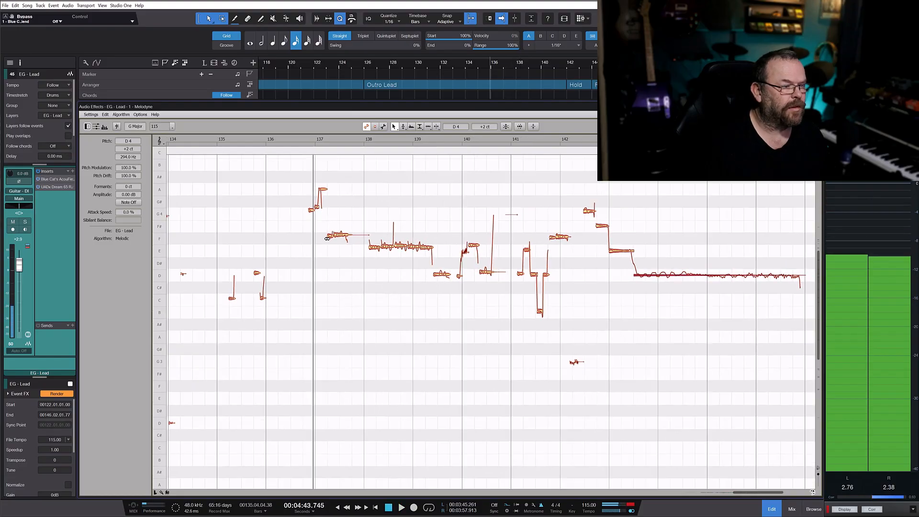
Audition the lead from Melodyne's bar 129 and copy the phrase of D and F notes spanning bars 130 to 132
scroll(322, 234, up, 1)
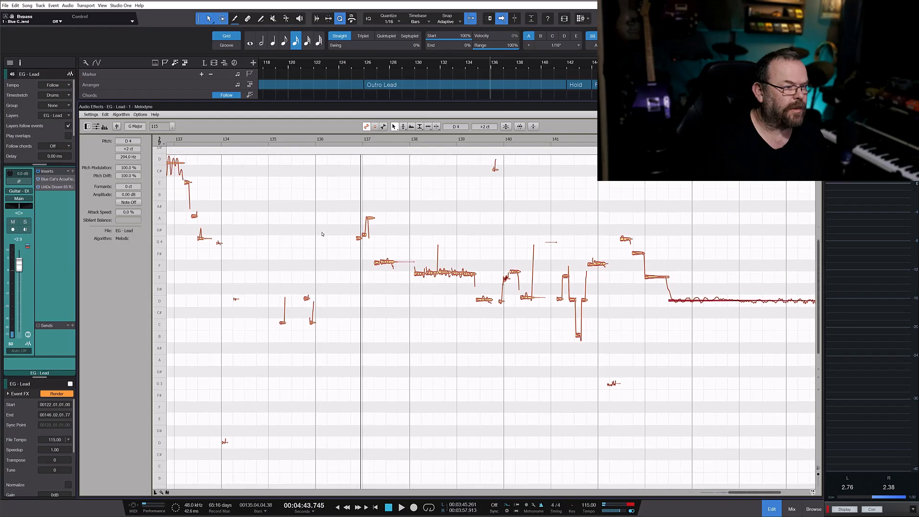
scroll(322, 234, left, 3)
scroll(321, 233, up, 3)
scroll(321, 233, left, 15)
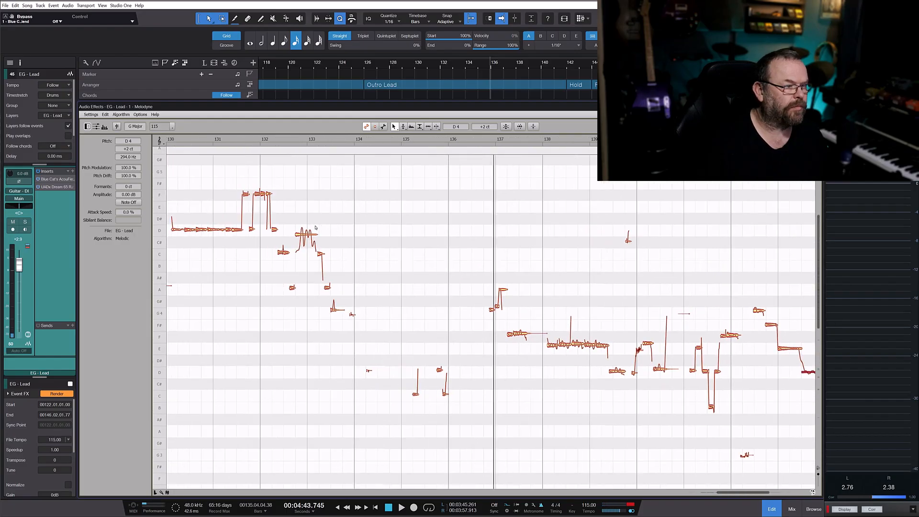
click(394, 140)
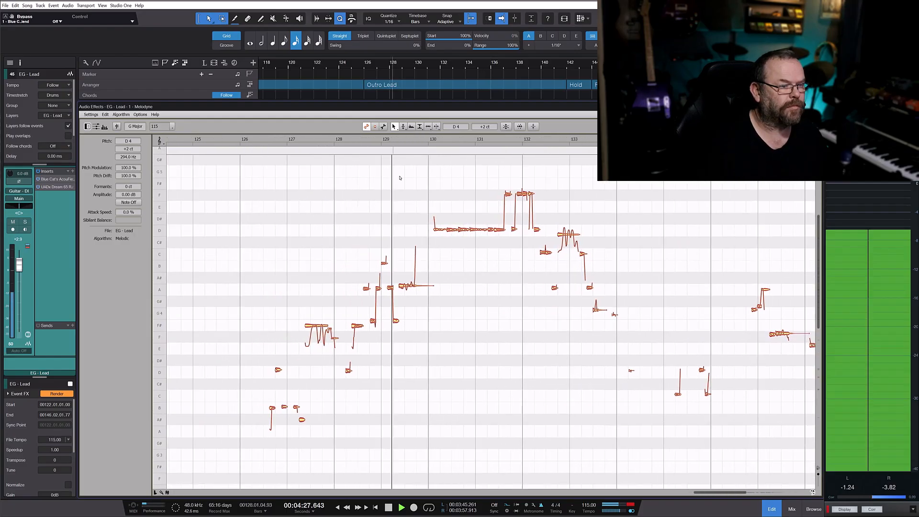
key(space)
drag(426, 239, 554, 186)
right_click(437, 232)
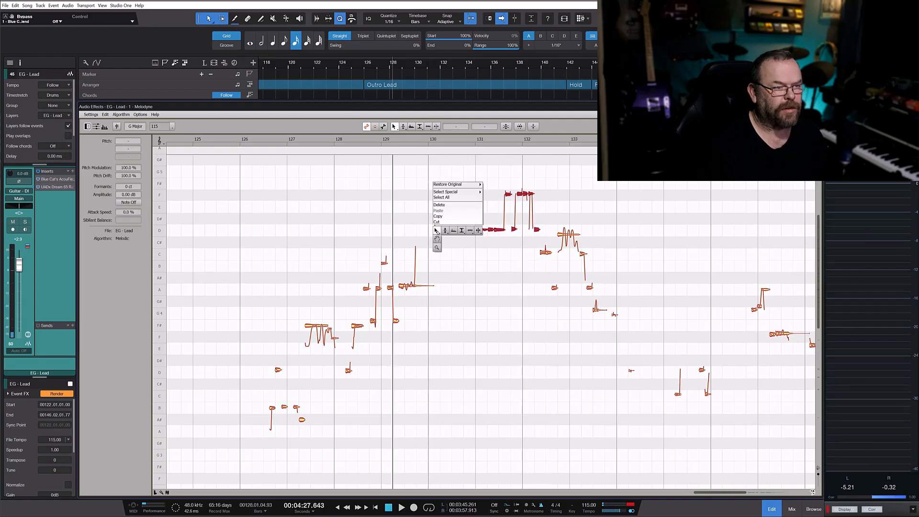
click(441, 217)
key(space)
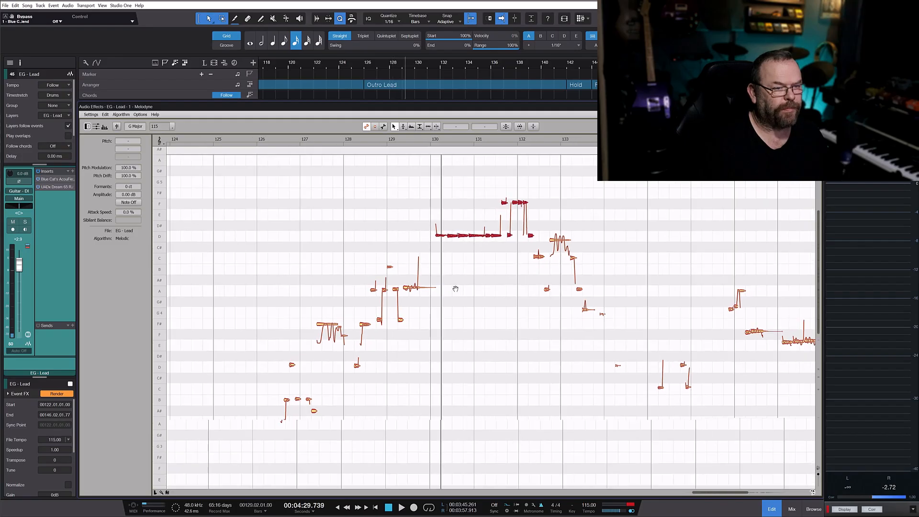
Delete the run of notes at bars 138–139, paste the copied phrase there, and align its start with bar 138
drag(520, 357, 576, 330)
key(Delete)
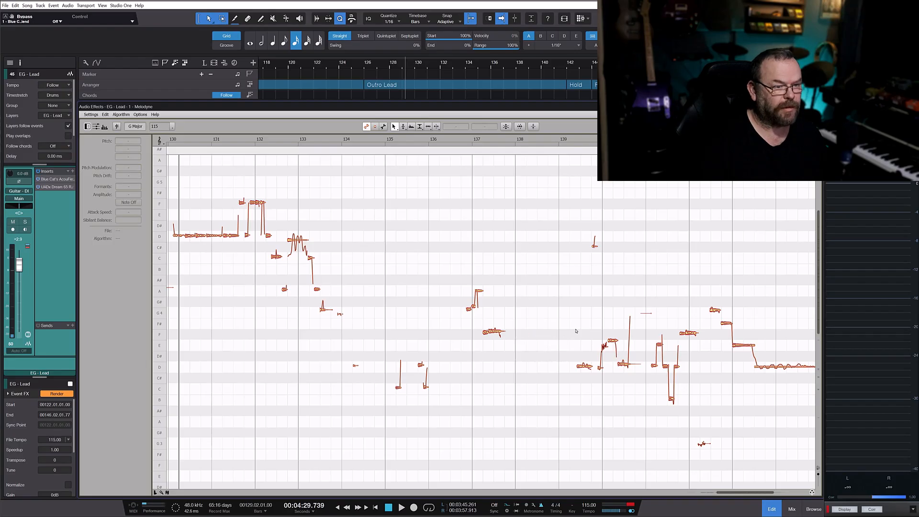
click(517, 139)
key(ctrl+v)
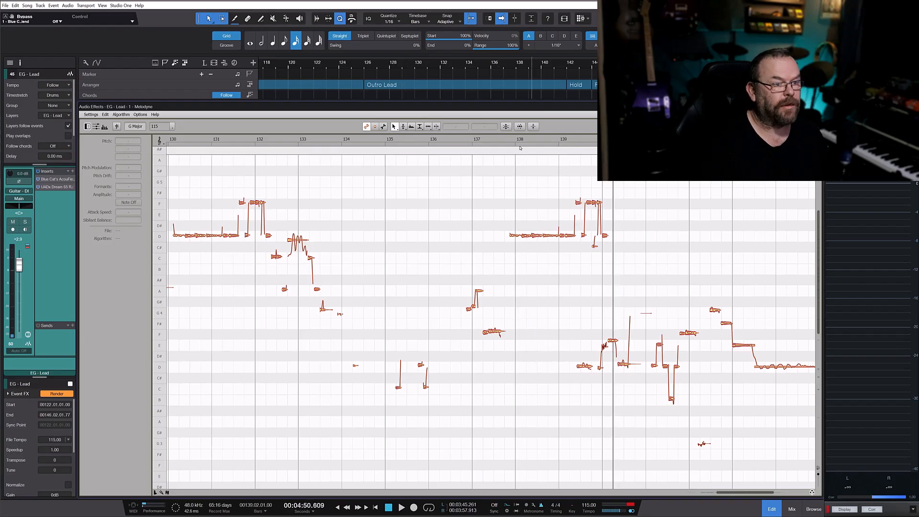
drag(502, 196, 633, 248)
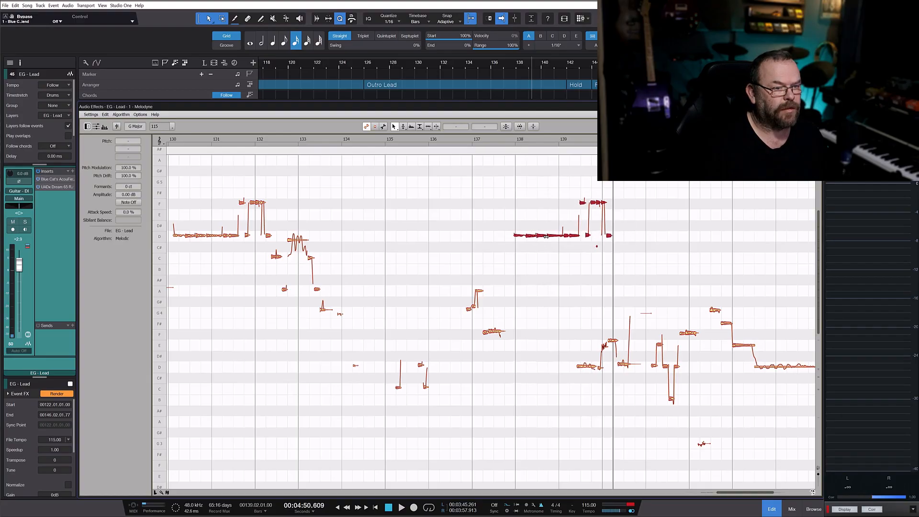
Delete the original notes beneath the end of the pasted phrase around bars 139–140 and shift the pasted phrase slightly later
drag(566, 386, 640, 332)
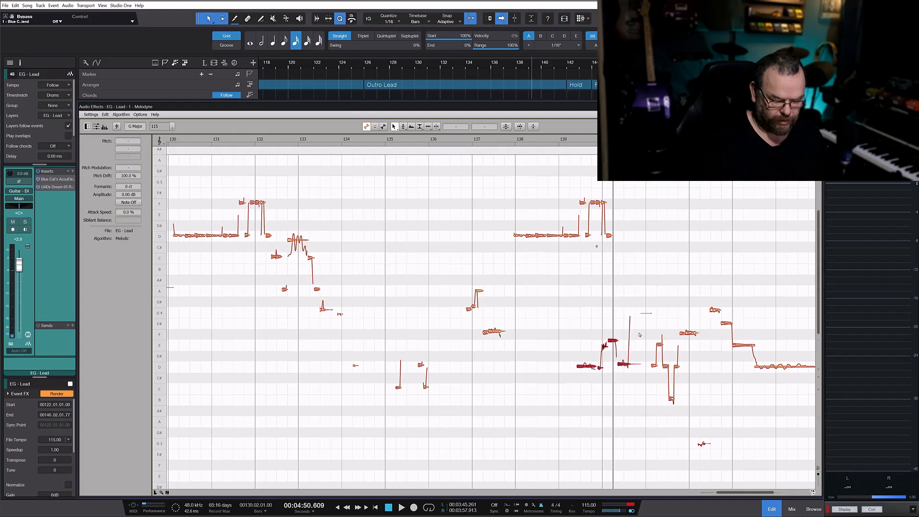
key(Delete)
drag(510, 261, 633, 190)
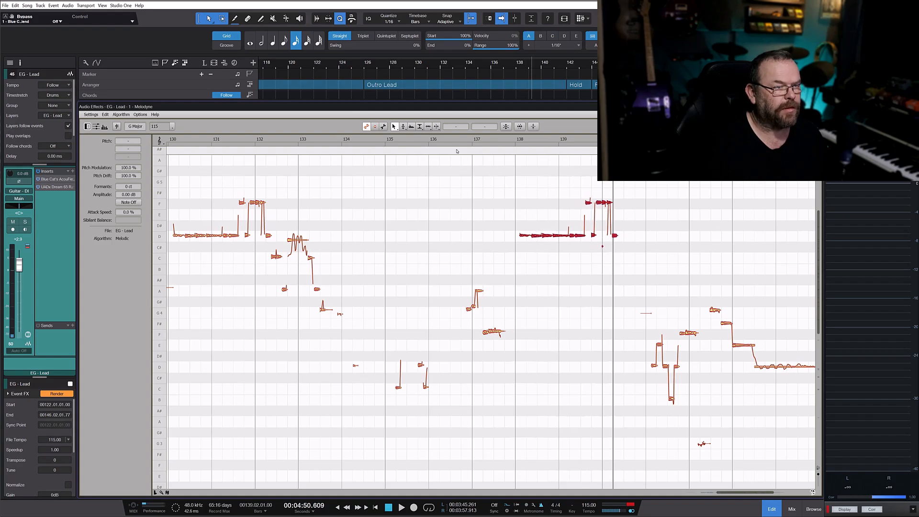
Audition the pasted phrase from the middle of Melodyne's bar 136, and the original phrase from just before bar 130
click(453, 139)
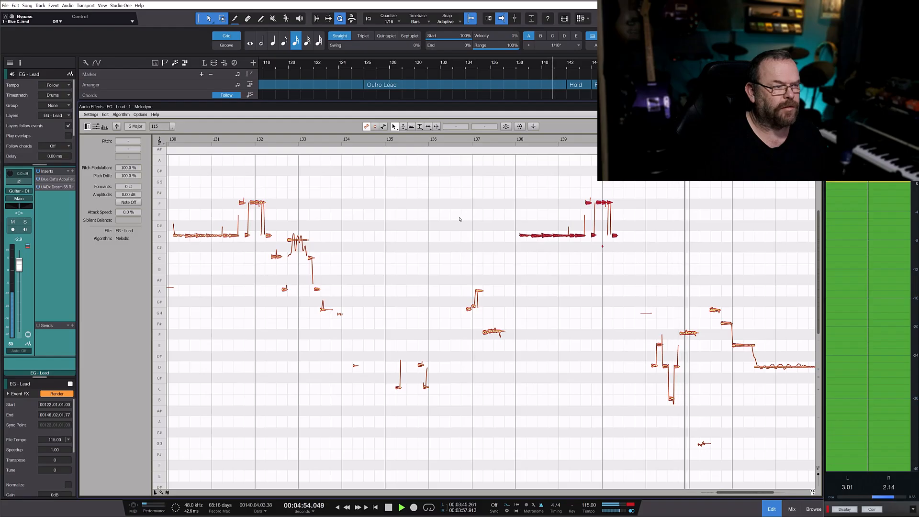
key(space)
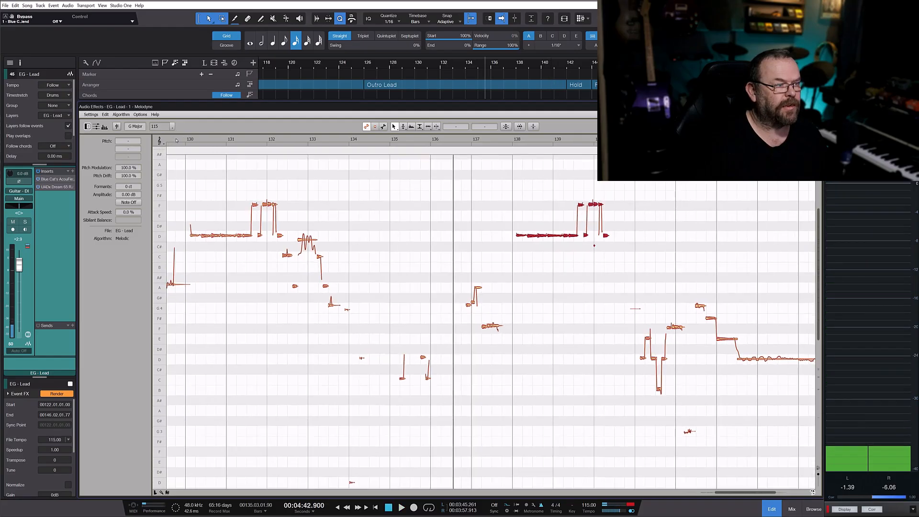
click(176, 140)
key(space)
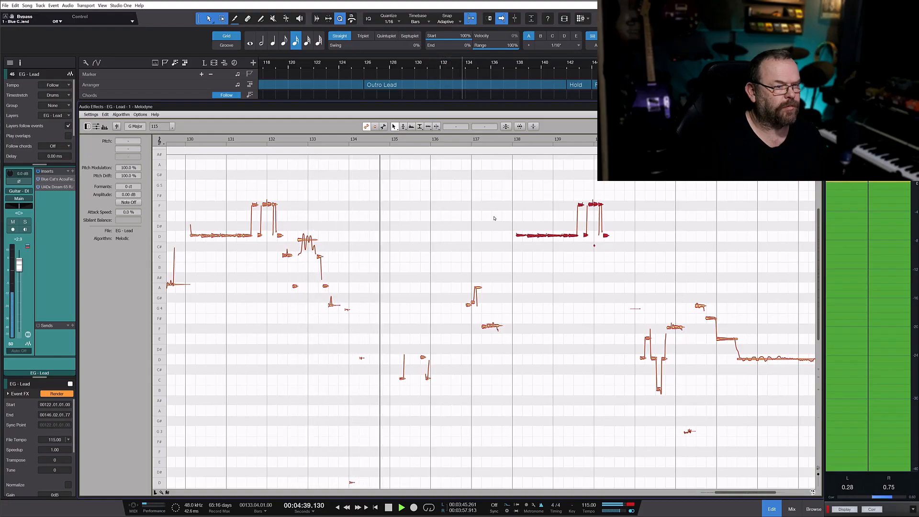
key(space)
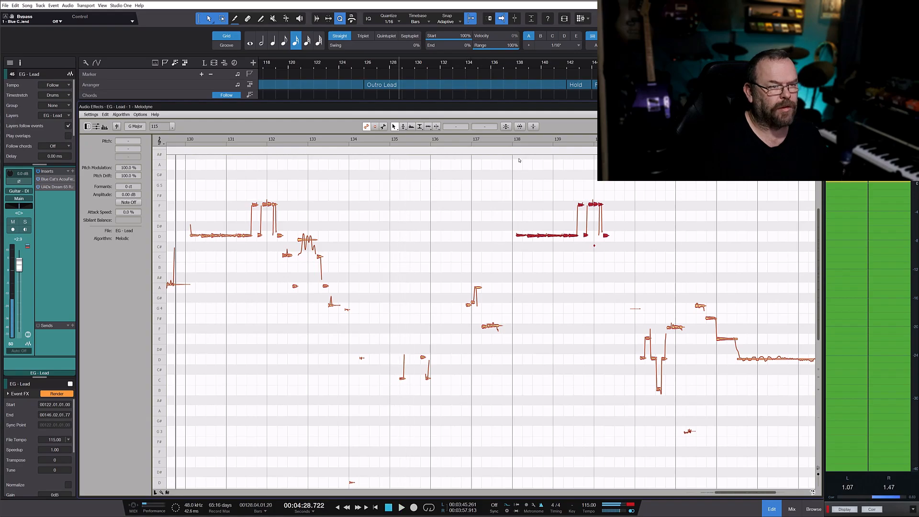
Audition the pasted phrase again from just before Melodyne's bar 138
click(504, 140)
key(space)
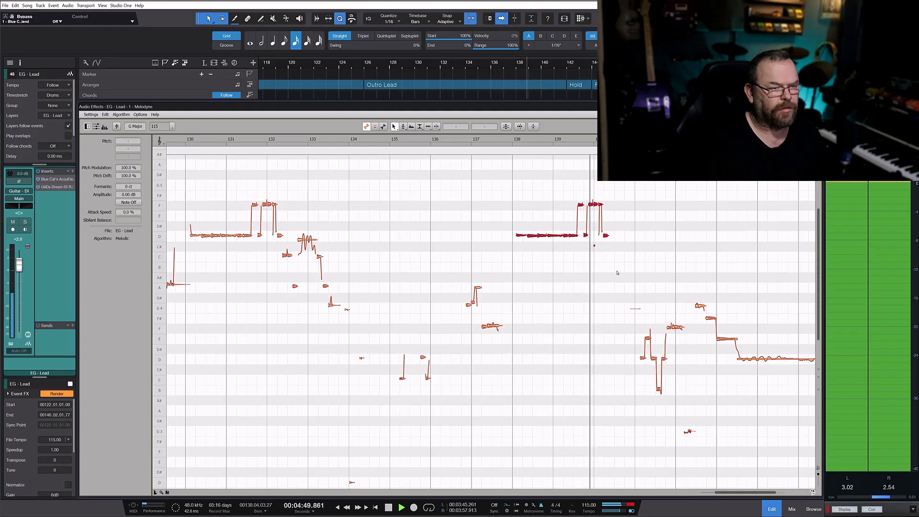
key(space)
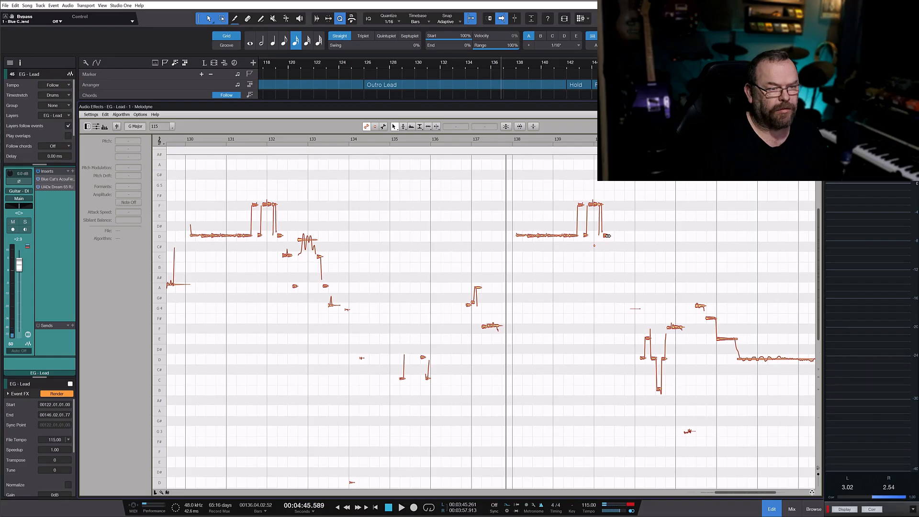
Lengthen the last D note of the pasted phrase near bar 140 to about twice its length and audition it from just before bar 138
click(607, 235)
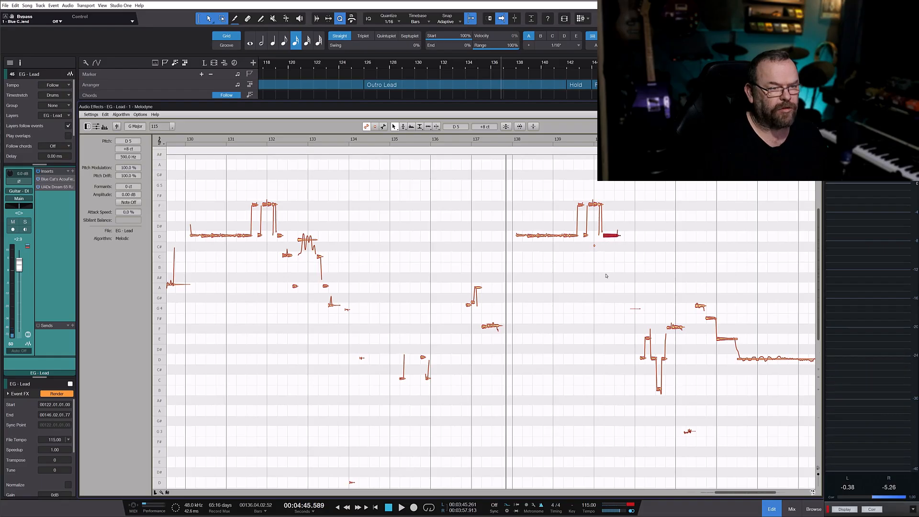
key(space)
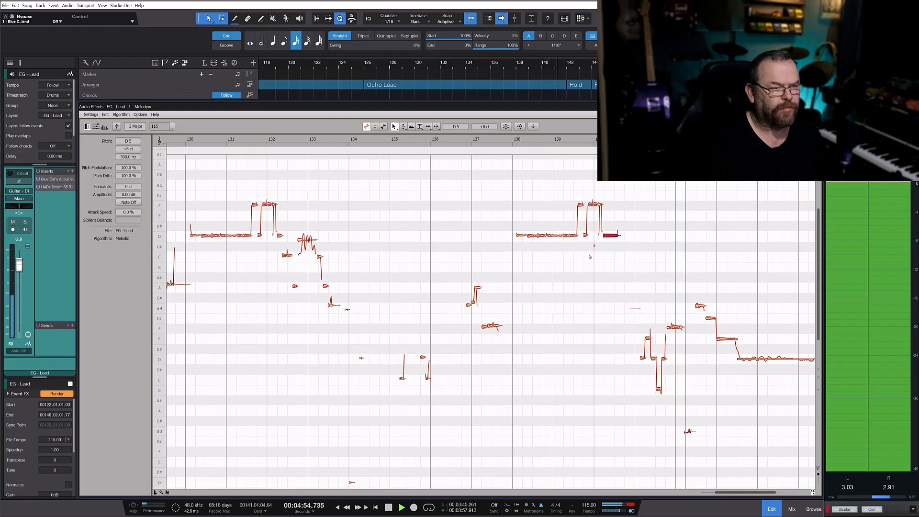
key(space)
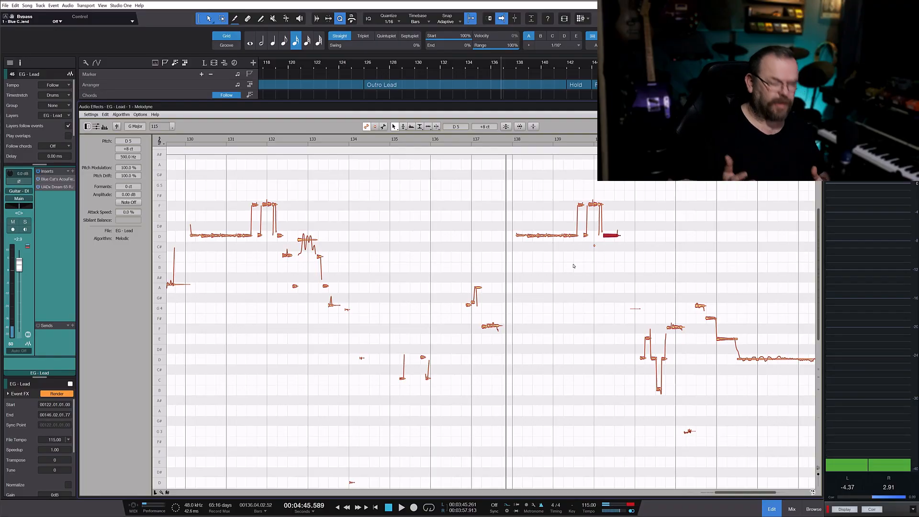